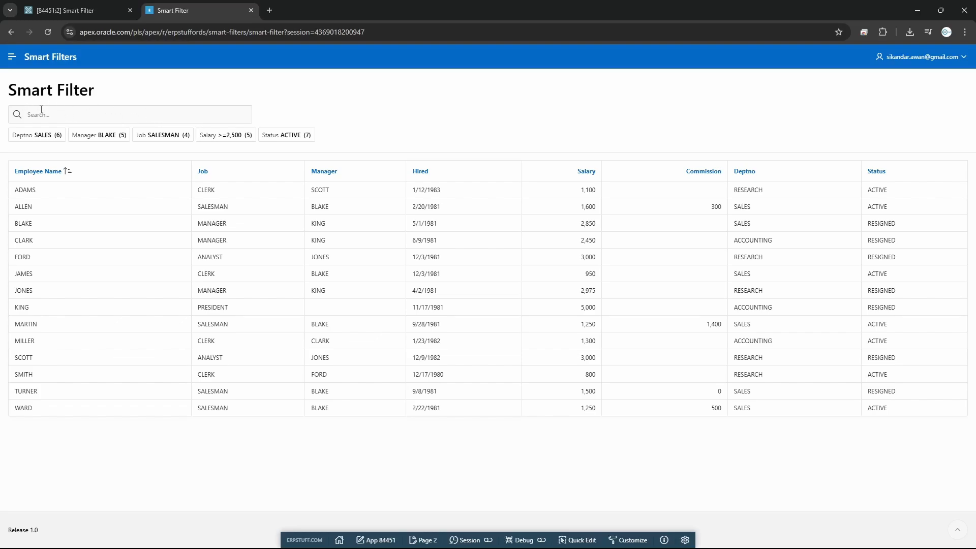
Filter the employee report by the SALES department, add RESEARCH and ACCOUNTING to the selection, and clear the Deptno filter.
left_click(41, 113)
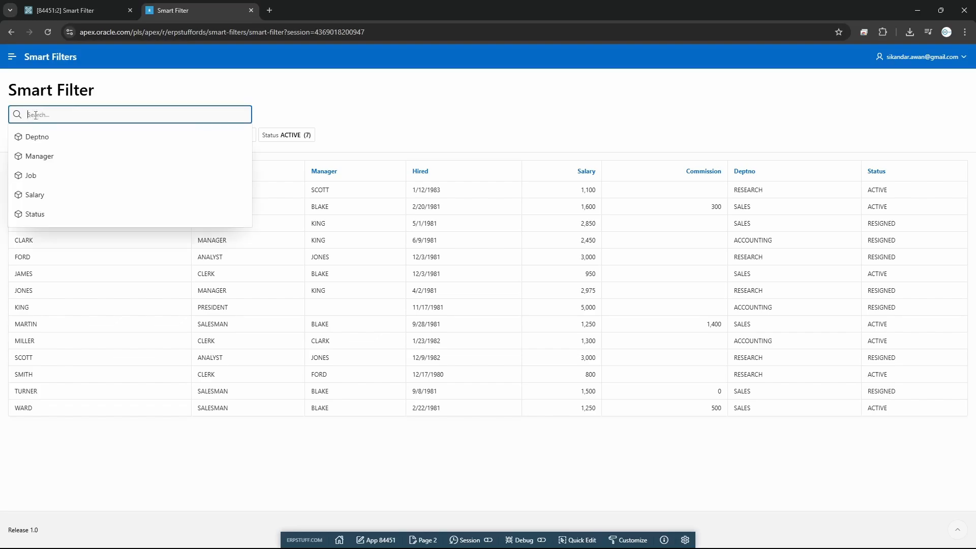
left_click(317, 112)
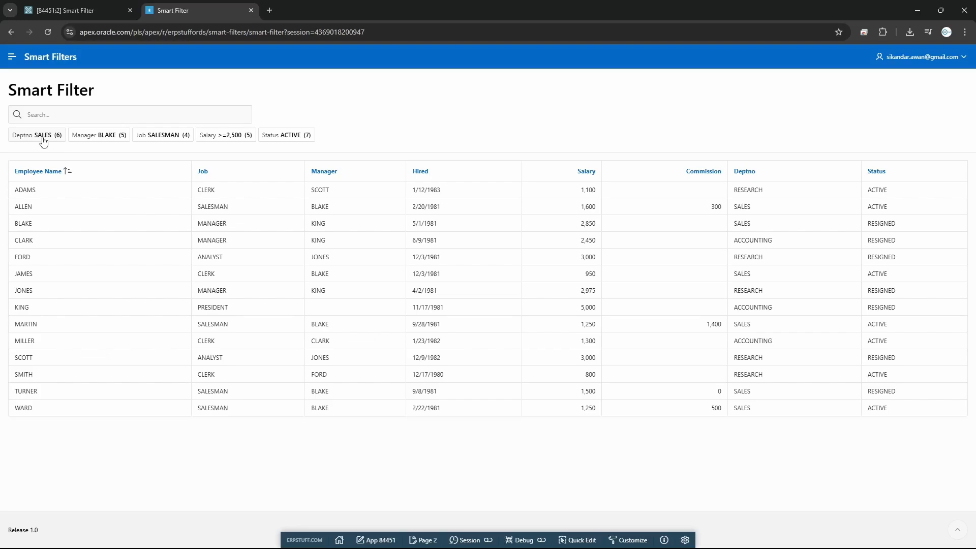
left_click(45, 138)
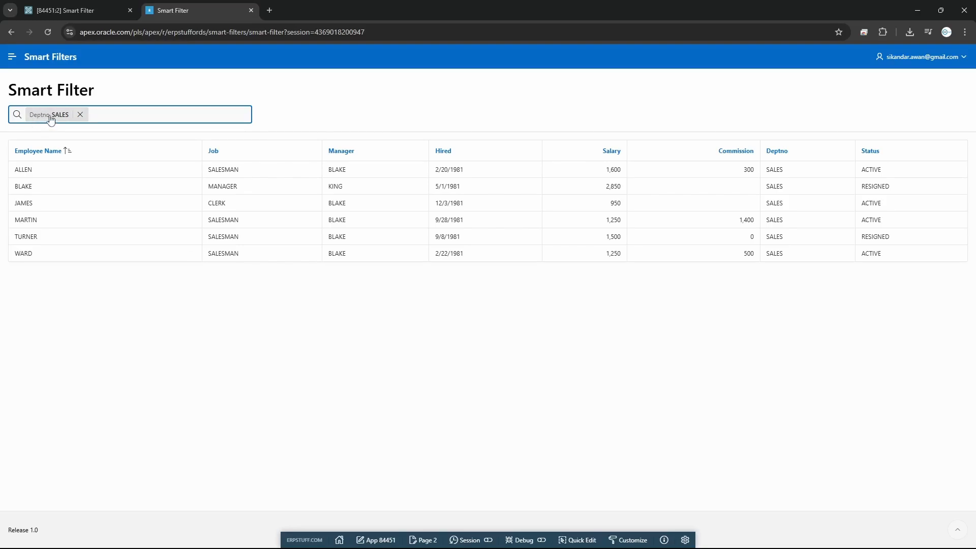
left_click(51, 117)
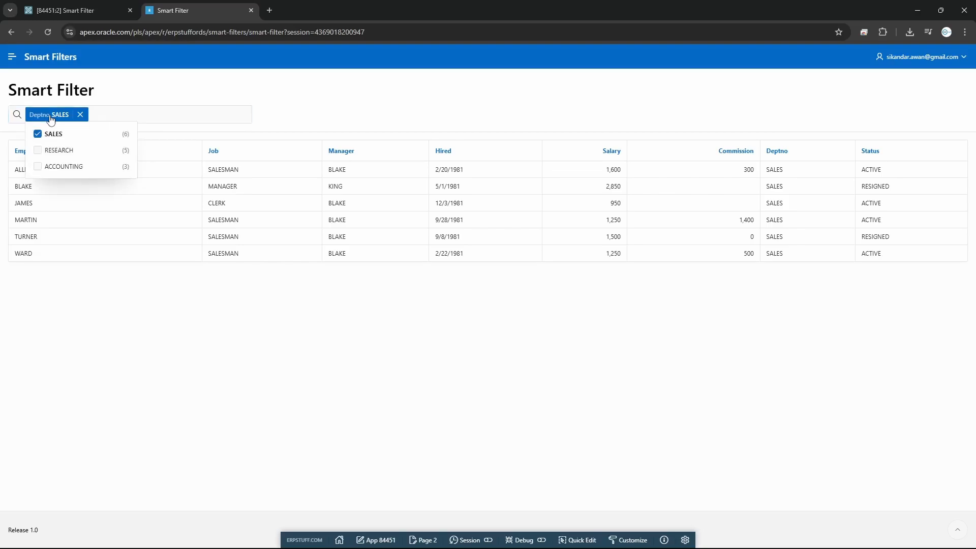
left_click(39, 152)
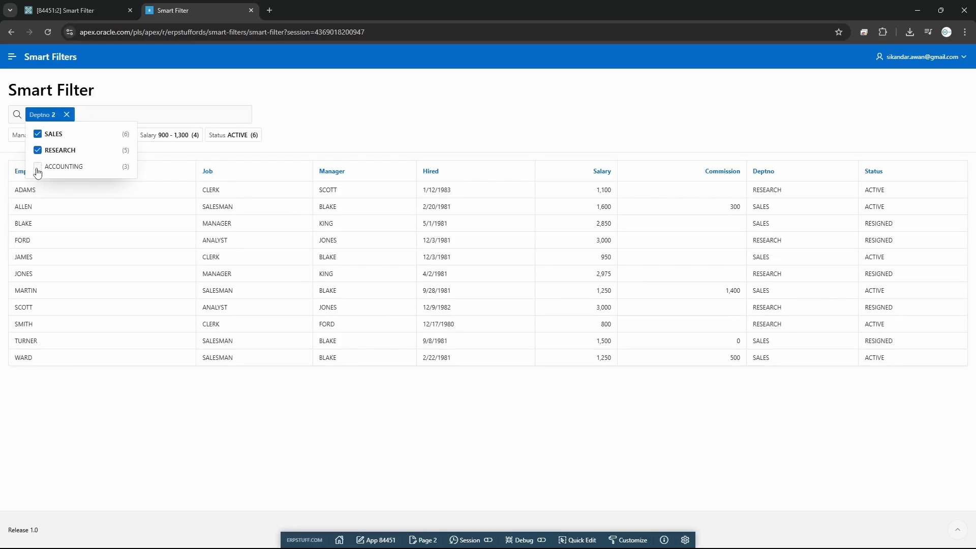
left_click(38, 167)
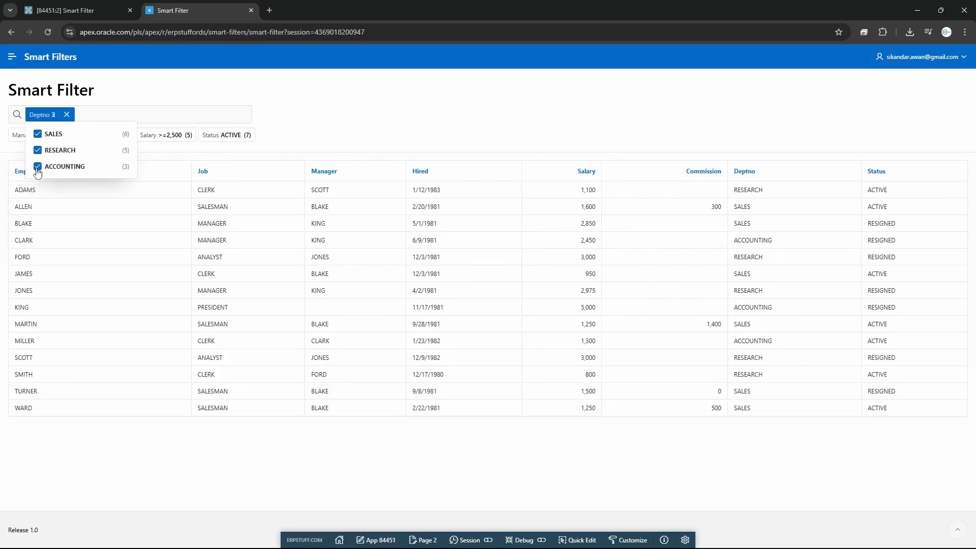
left_click(66, 114)
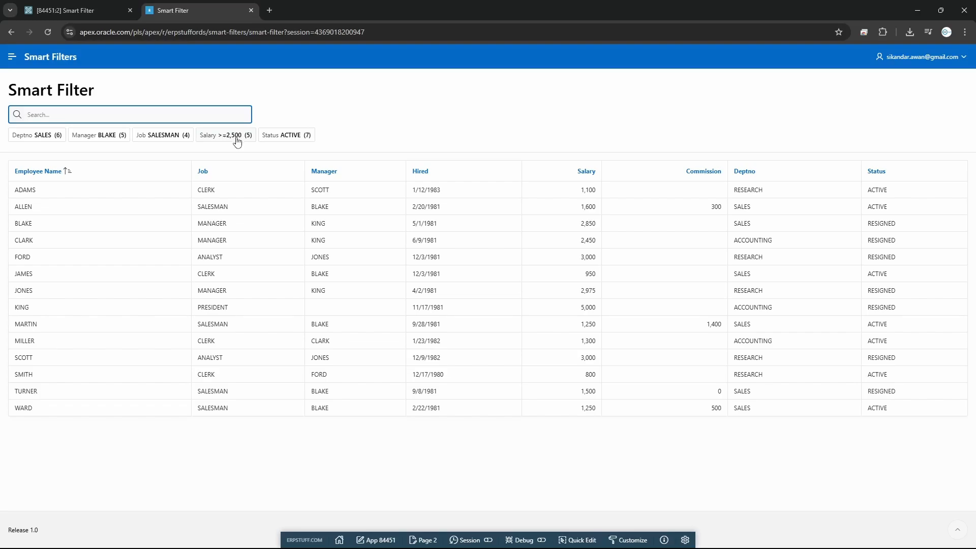
Filter the report by status ACTIVE, clear that filter, and view the available salary ranges without choosing any.
left_click(294, 136)
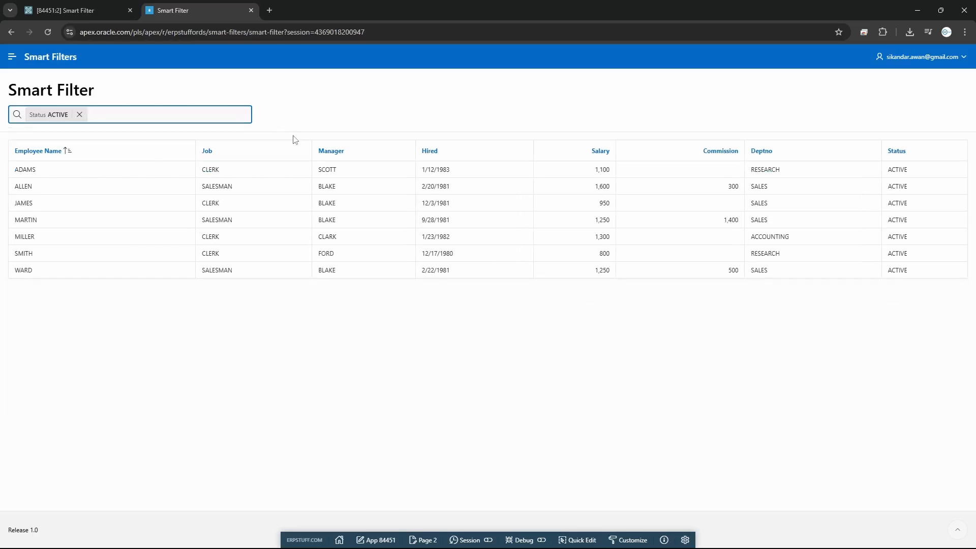
left_click(80, 115)
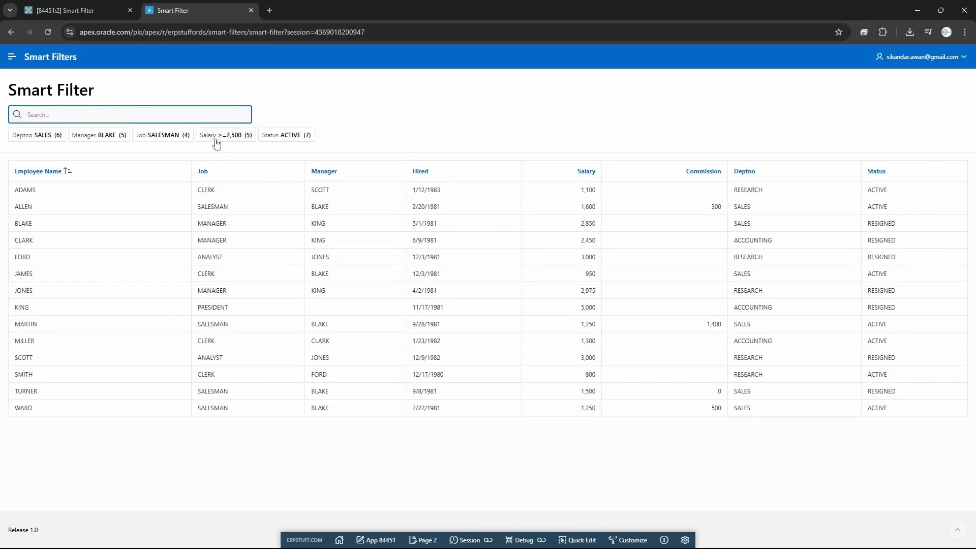
left_click(216, 137)
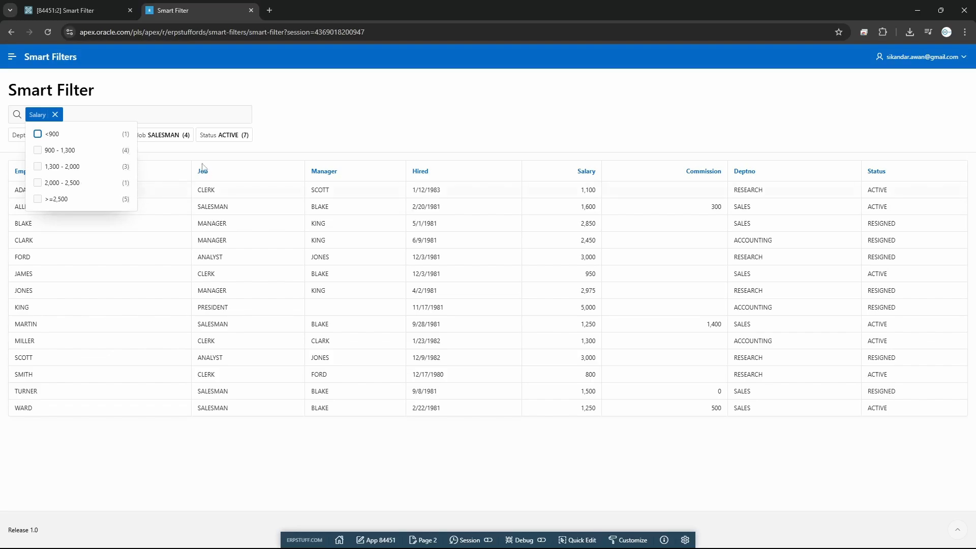
left_click(279, 140)
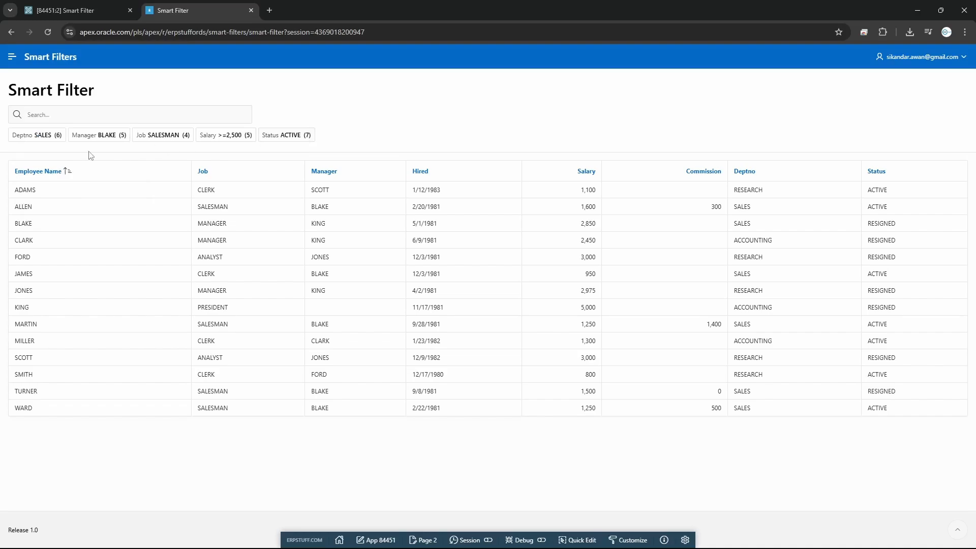
Choose Deptno from the search suggestions and filter the employee report by RESEARCH.
left_click(61, 115)
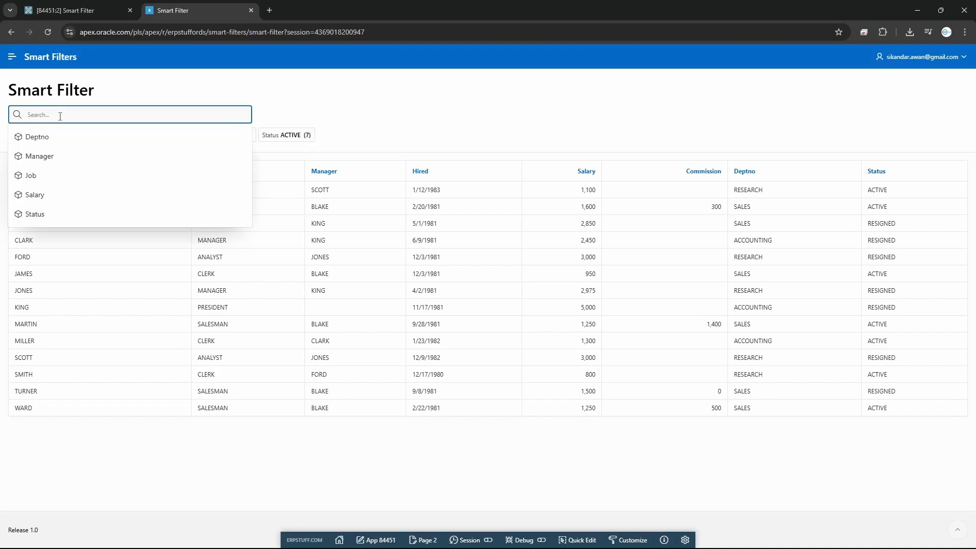
left_click(36, 136)
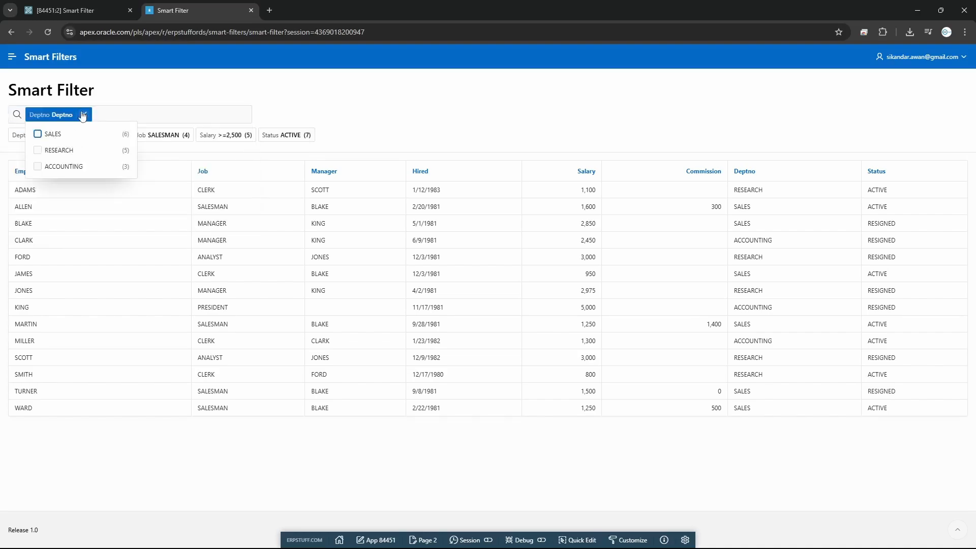
left_click(63, 150)
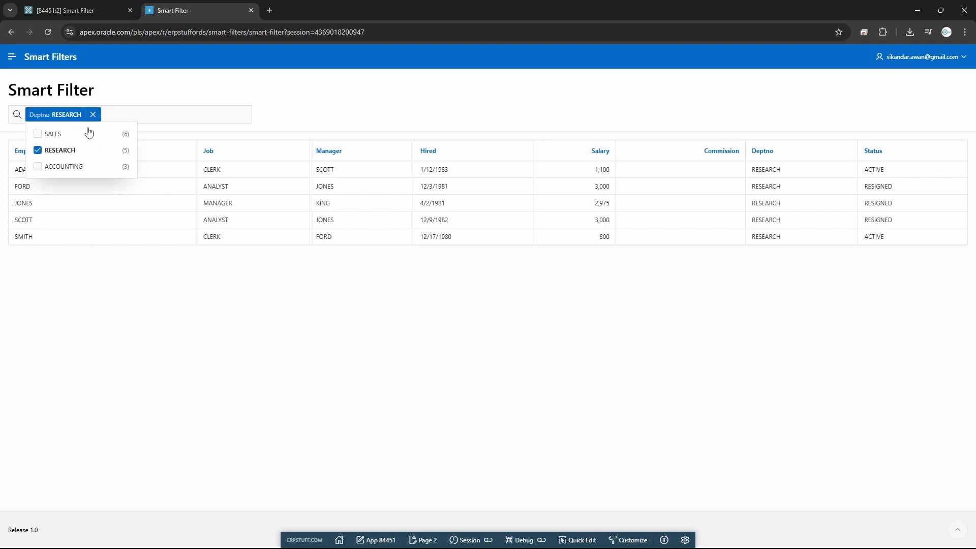
left_click(265, 117)
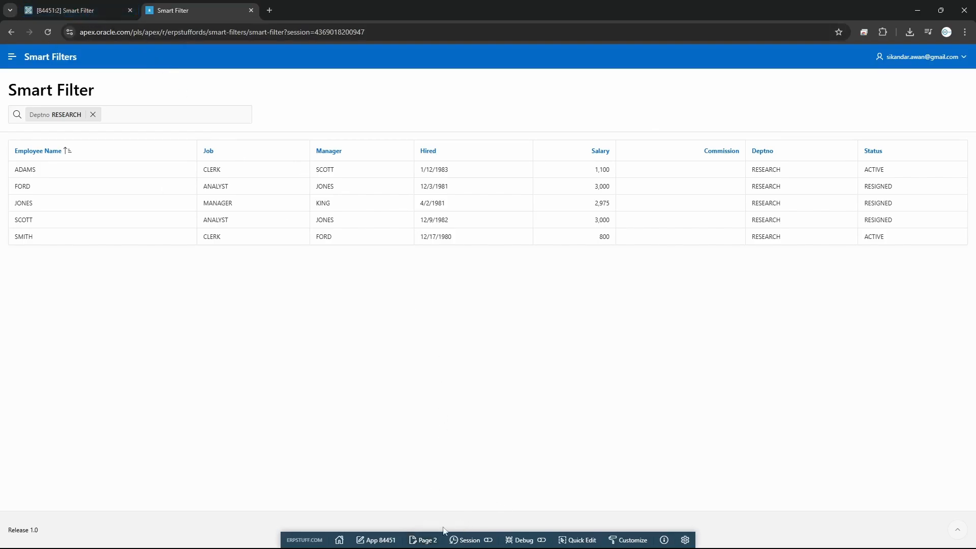
Open page 2 in Page Designer and check the Filtered Region setting of the Search region.
left_click(423, 540)
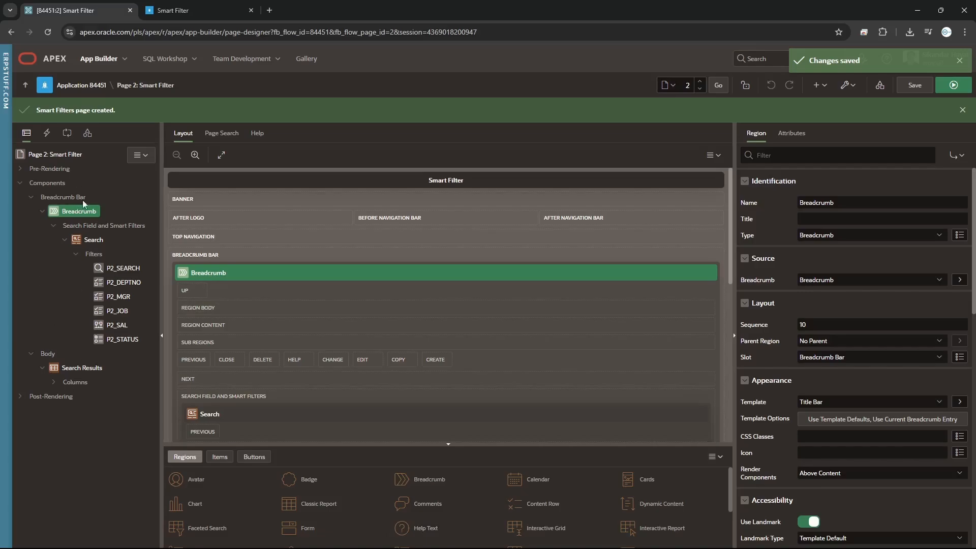
left_click(78, 243)
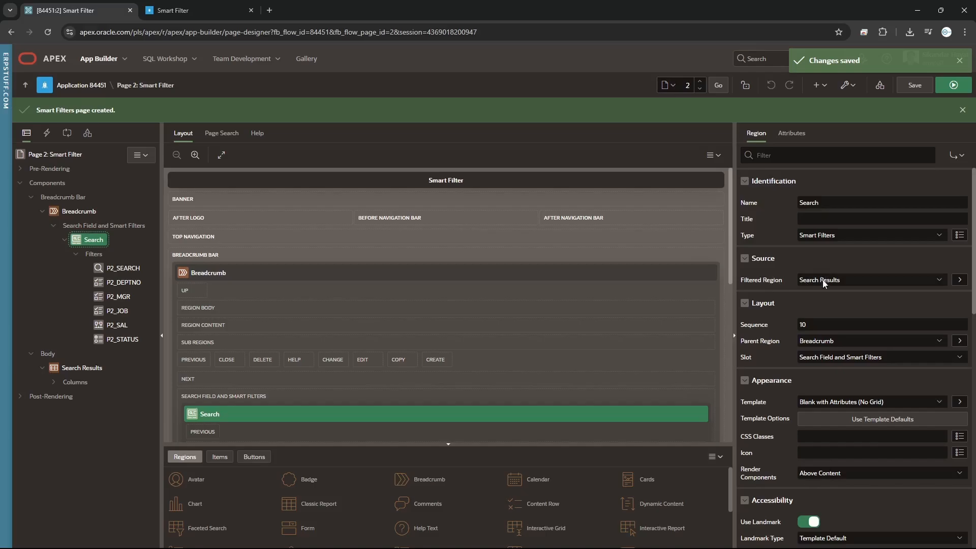
left_click(839, 283)
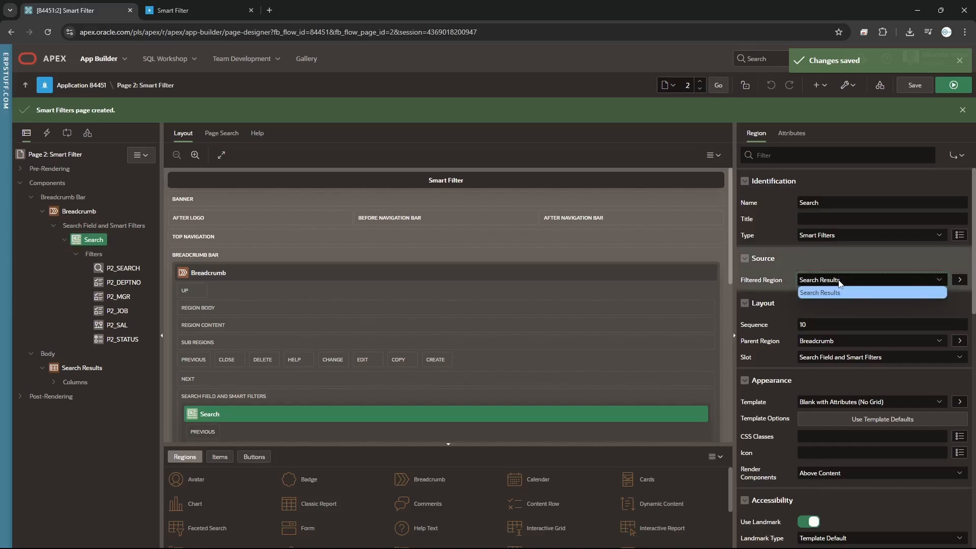
Examine the region types available for the Search Results region.
left_click(86, 368)
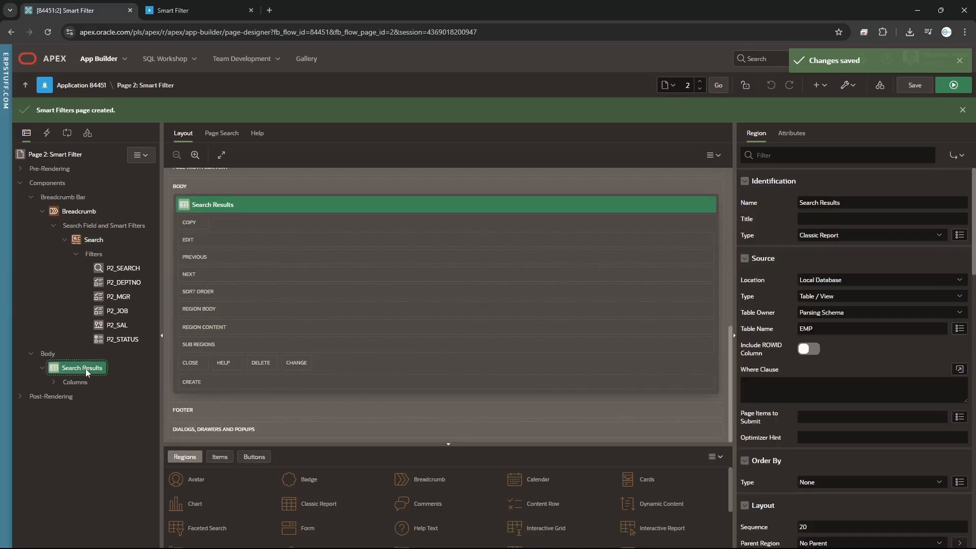
left_click(846, 239)
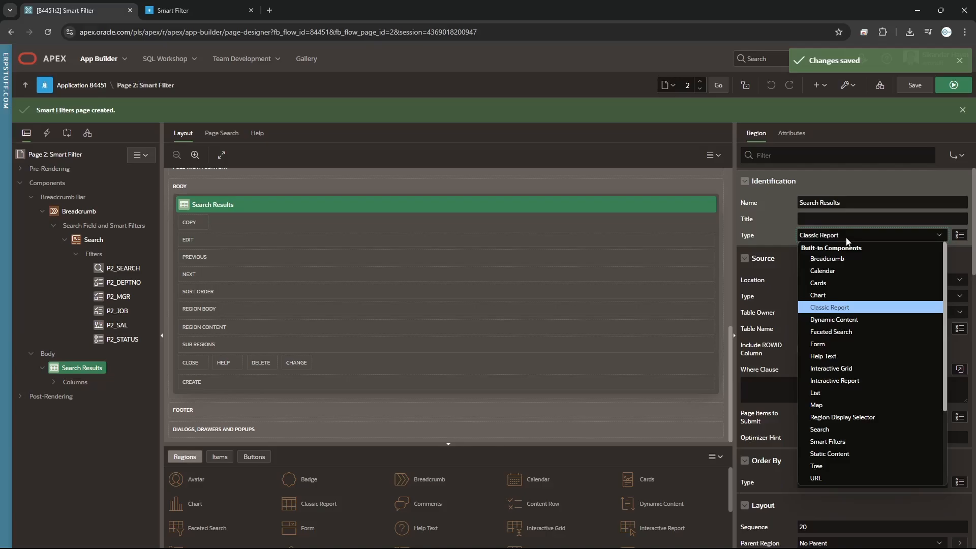
left_click(846, 240)
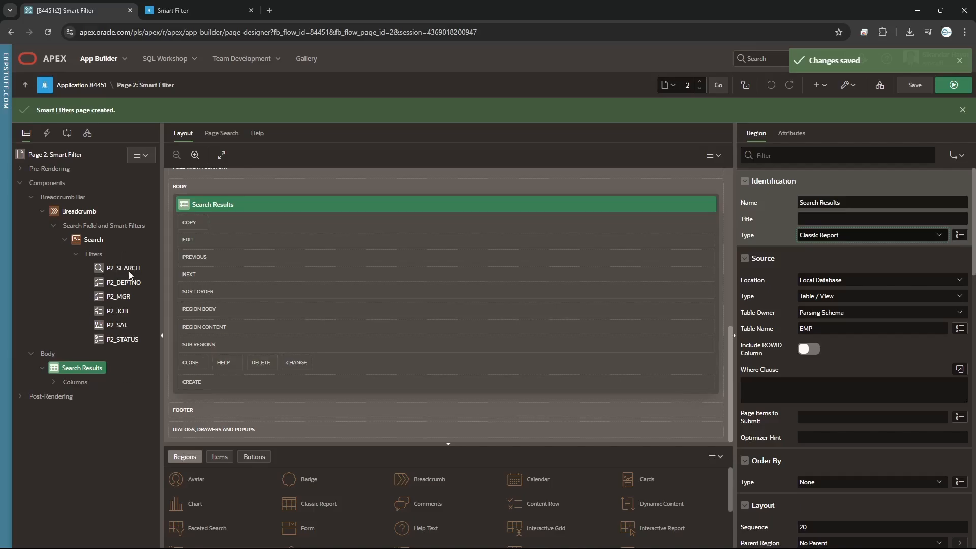
Examine the P2_SEARCH filter's type, label, search type options and source database columns in the Search region.
left_click(98, 242)
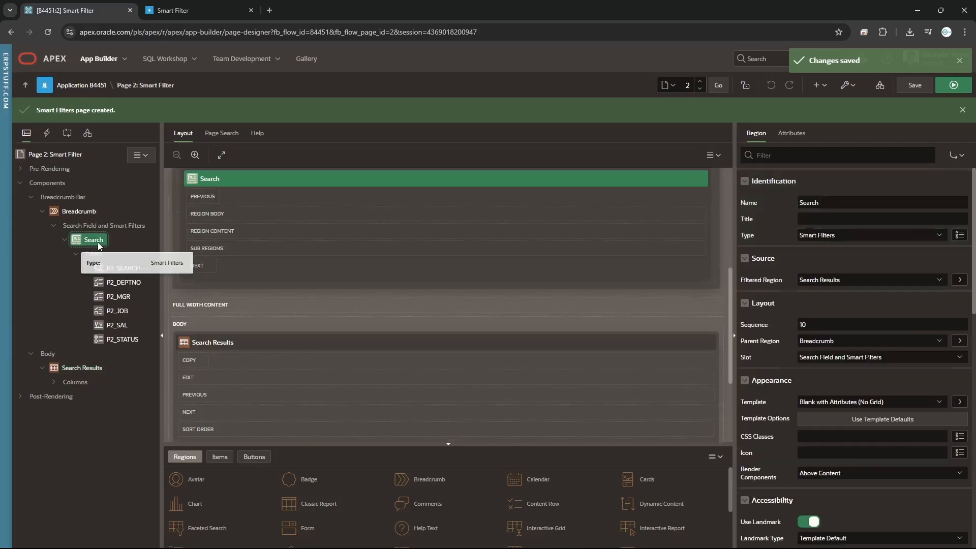
left_click(115, 271)
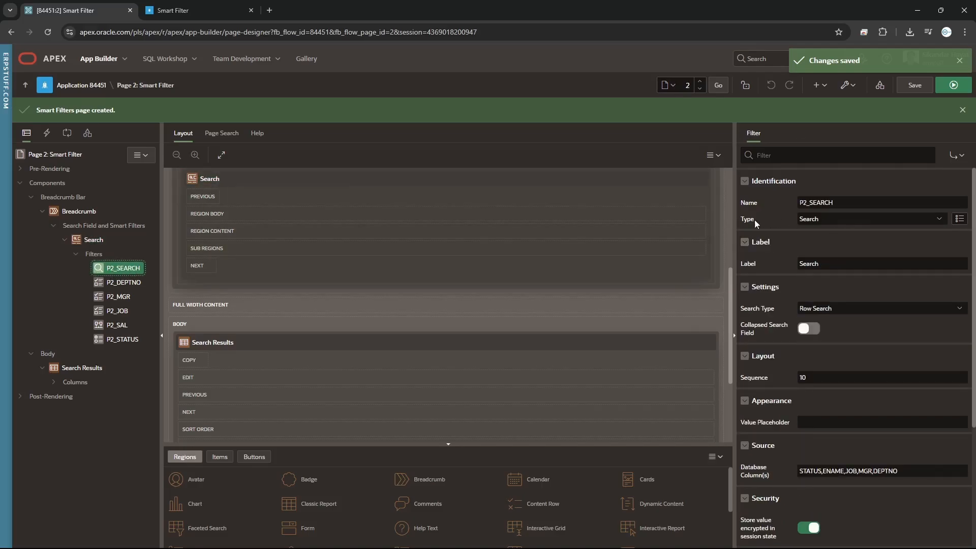
left_click(820, 218)
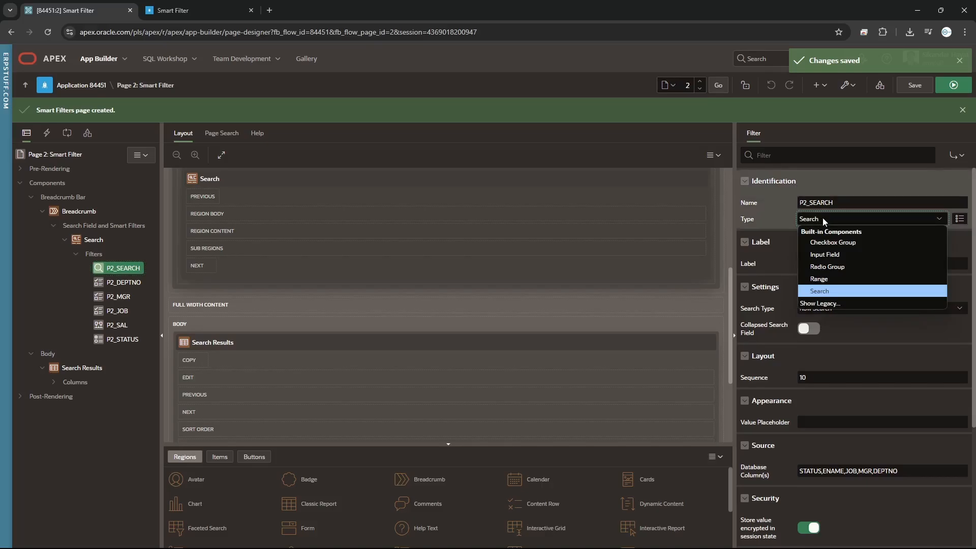
left_click(823, 218)
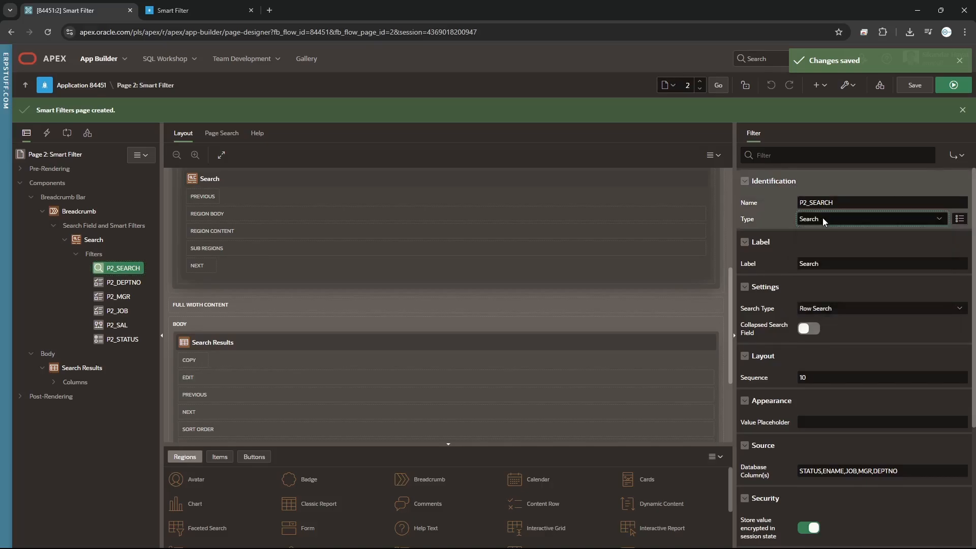
left_click(835, 269)
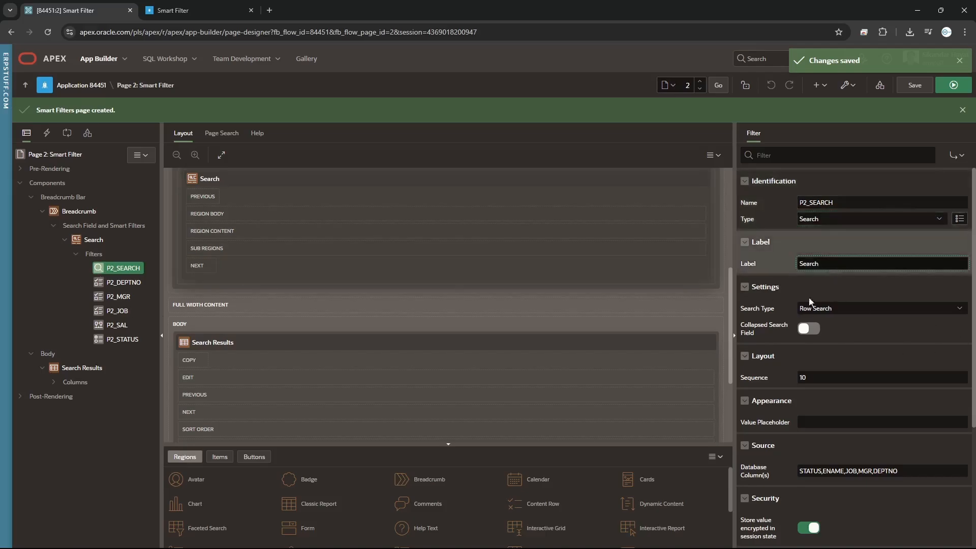
left_click(840, 309)
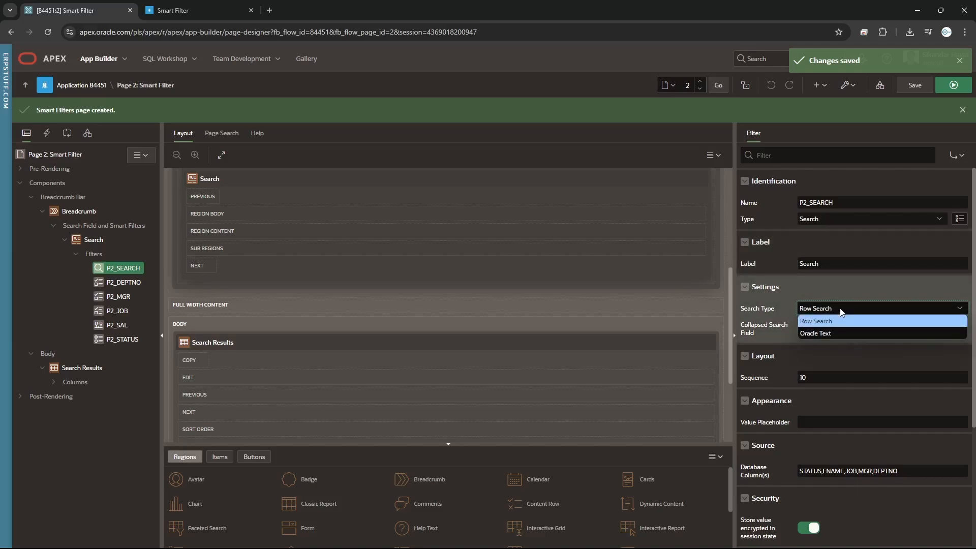
left_click(840, 309)
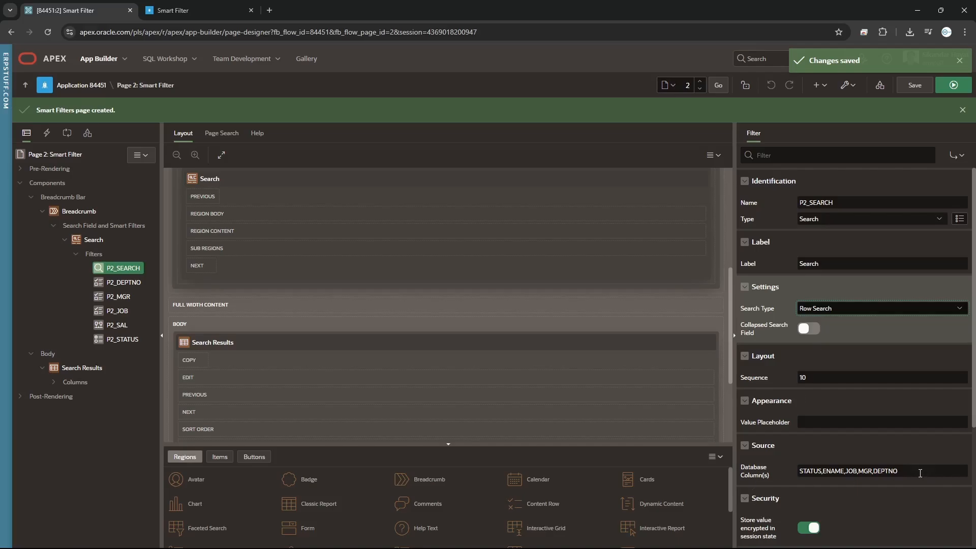
left_click_drag(920, 473, 799, 472)
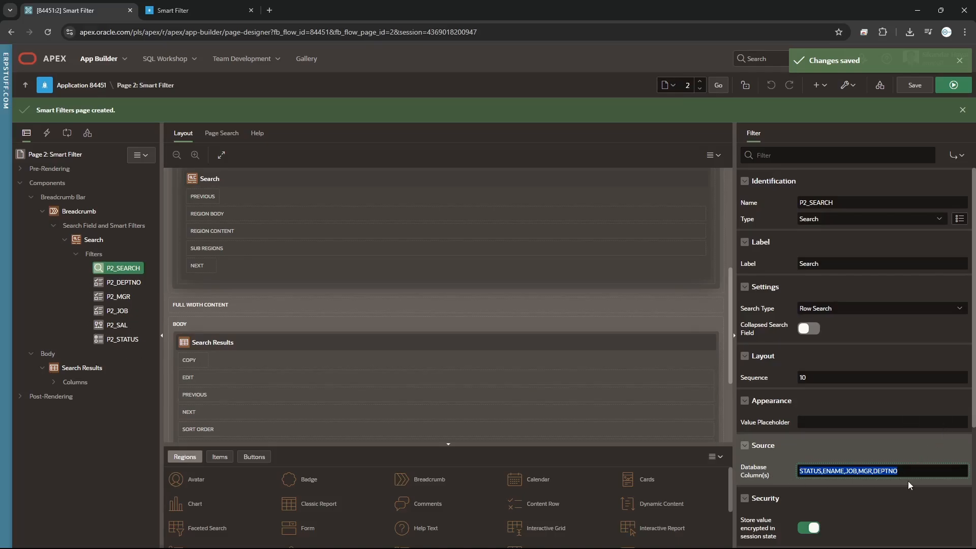
scroll(873, 401, "down", 3)
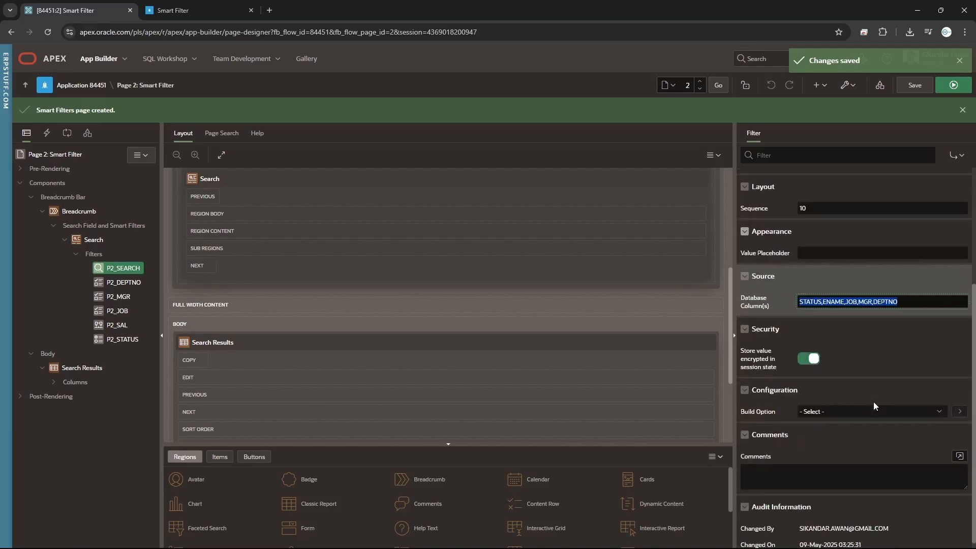
Create a new filter in the Search region's Filters node and delete it.
left_click(93, 254)
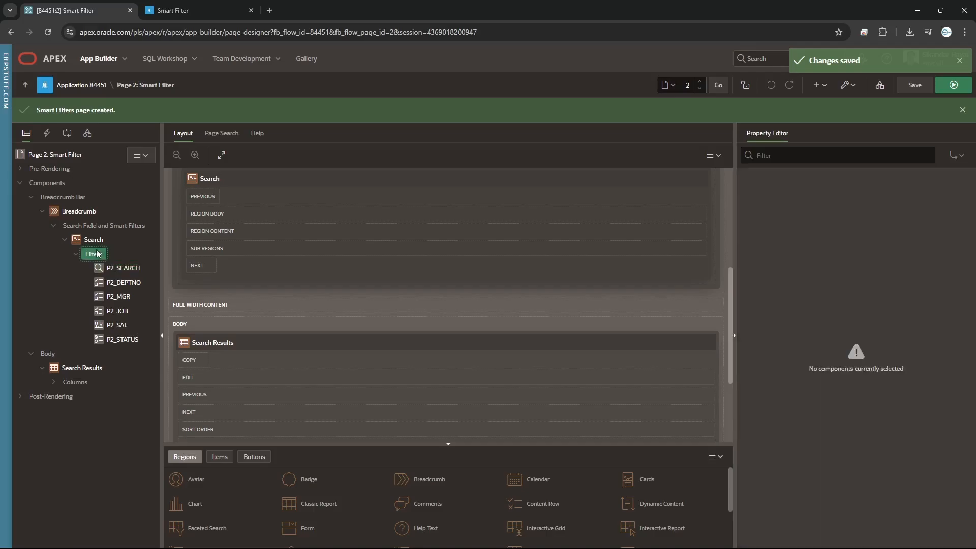
right_click(93, 256)
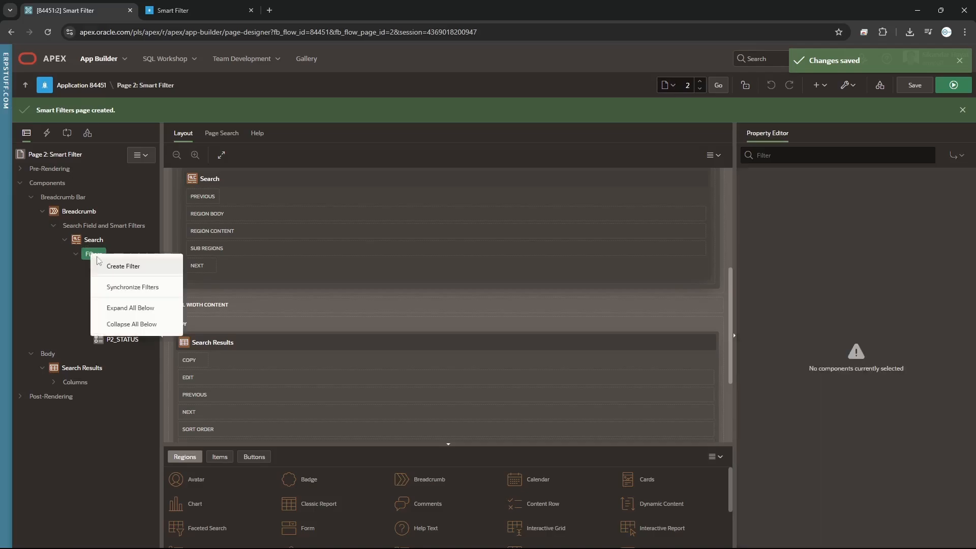
left_click(145, 264)
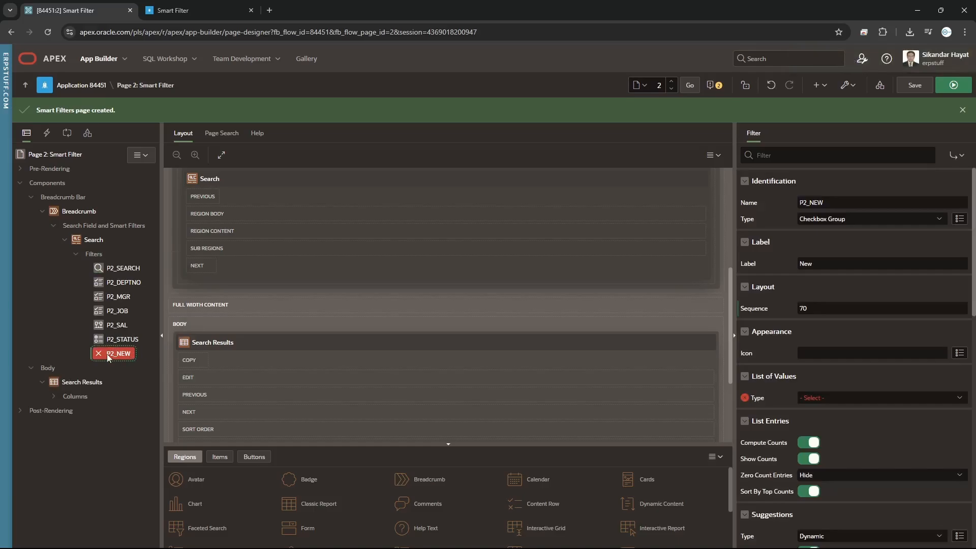
key("Delete")
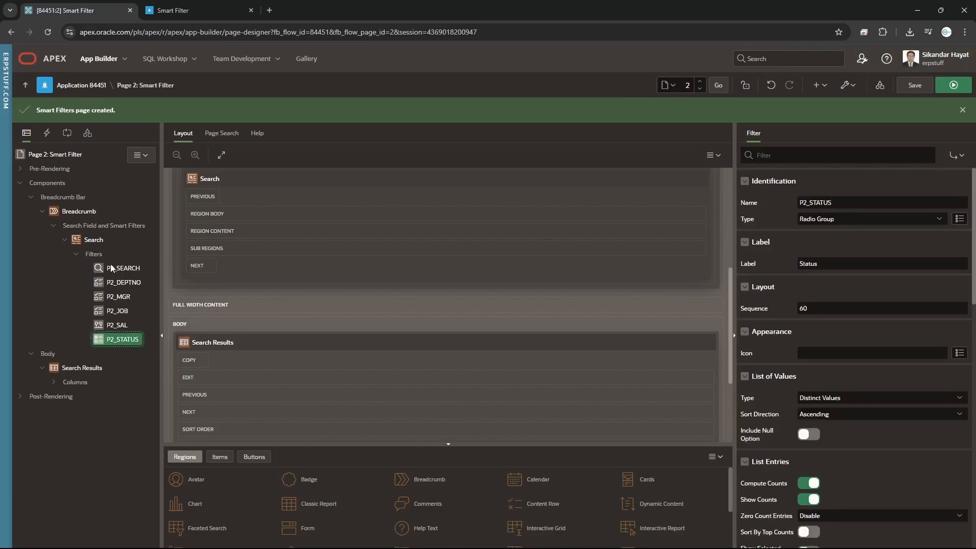
Synchronize the Search region's filters and delete the added P2_EMPNO, P2_ENAME, P2_HIREDATE and P2_COMM filters.
left_click(93, 256)
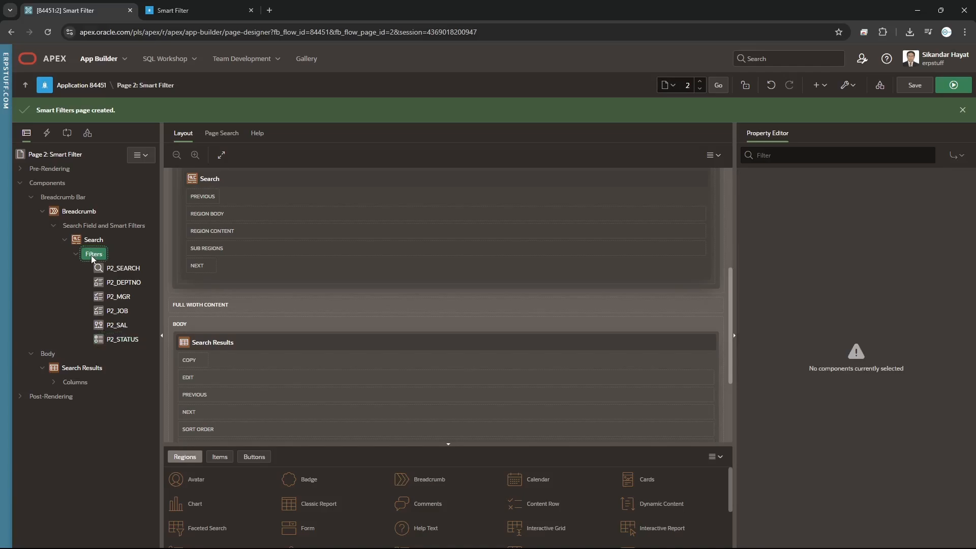
right_click(93, 259)
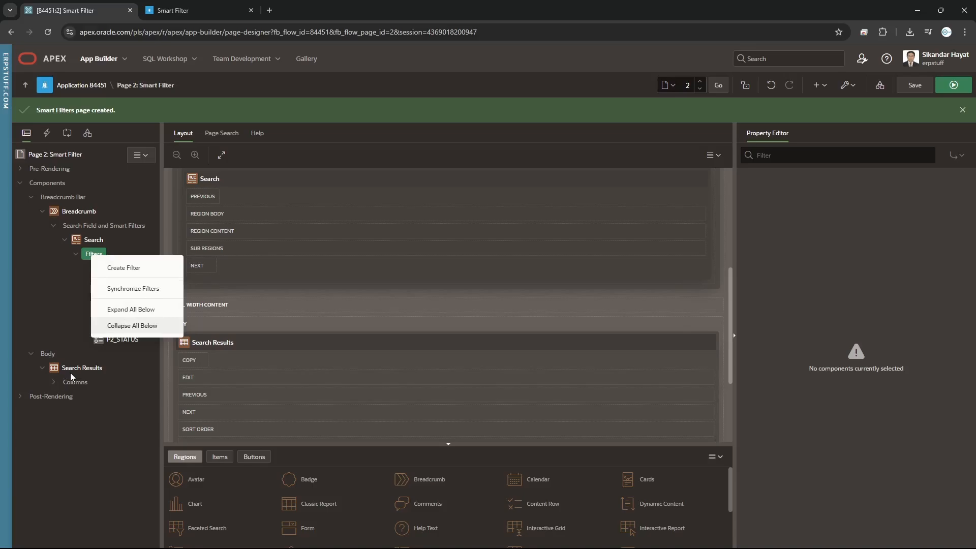
left_click(132, 289)
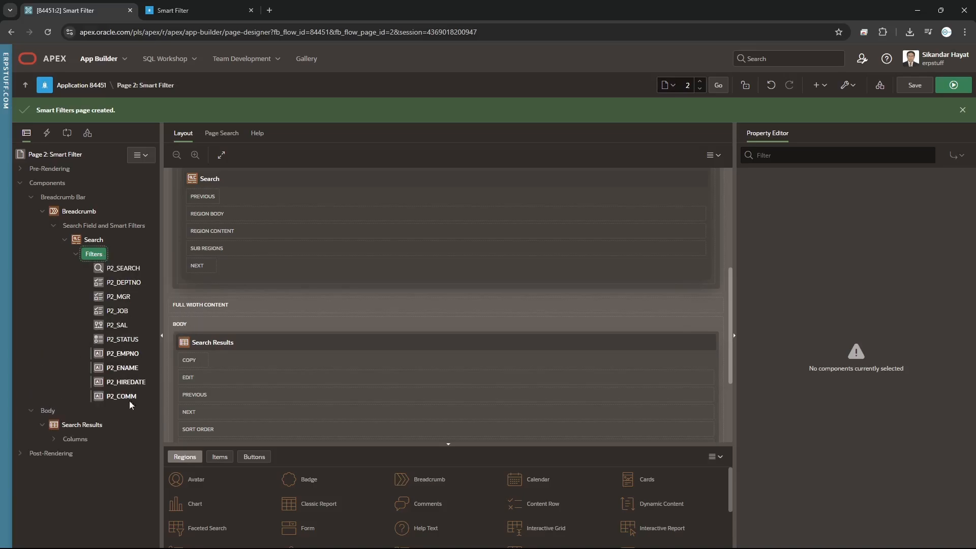
left_click(124, 356)
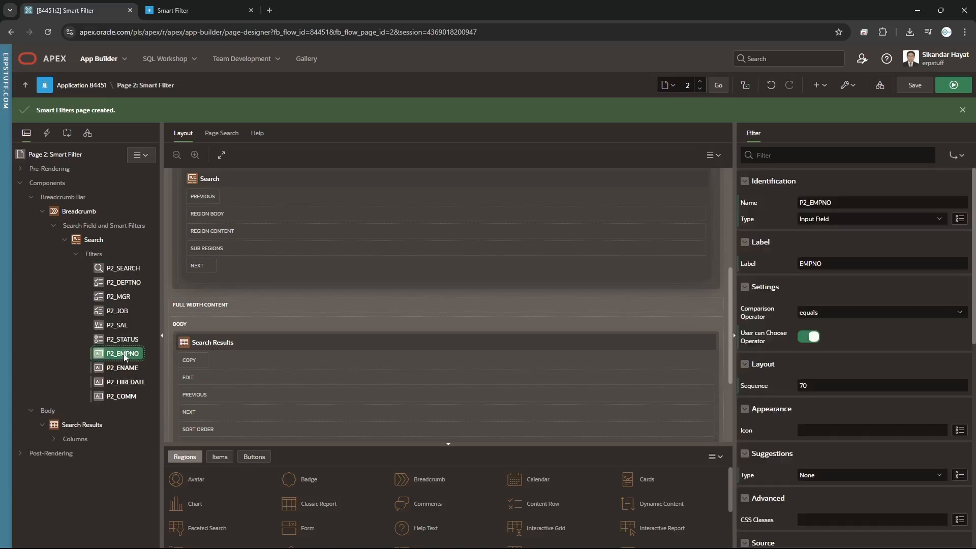
left_click(120, 399, "shift")
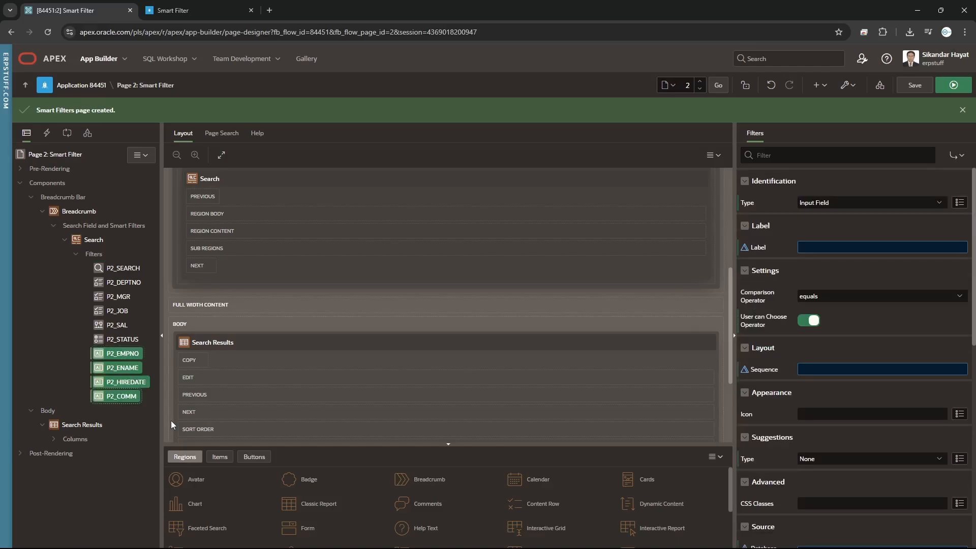
key("Delete")
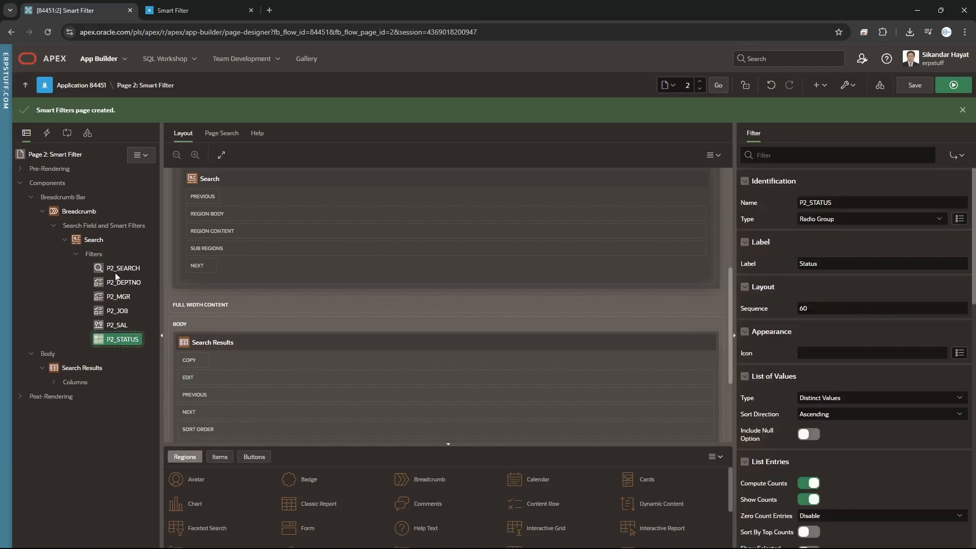
Start creating a new page of type Smart Filters in Application 84451.
left_click(92, 86)
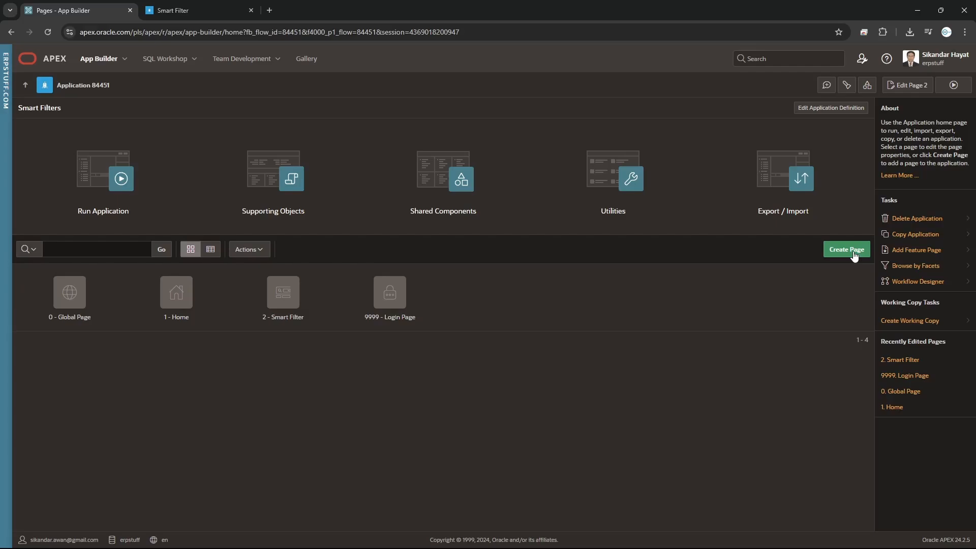
left_click(854, 256)
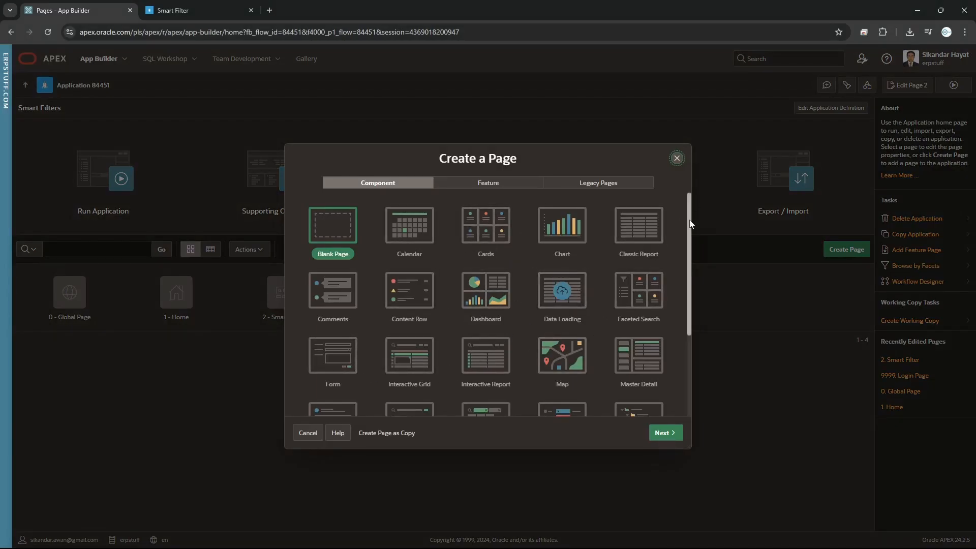
left_click_drag(691, 224, 681, 292)
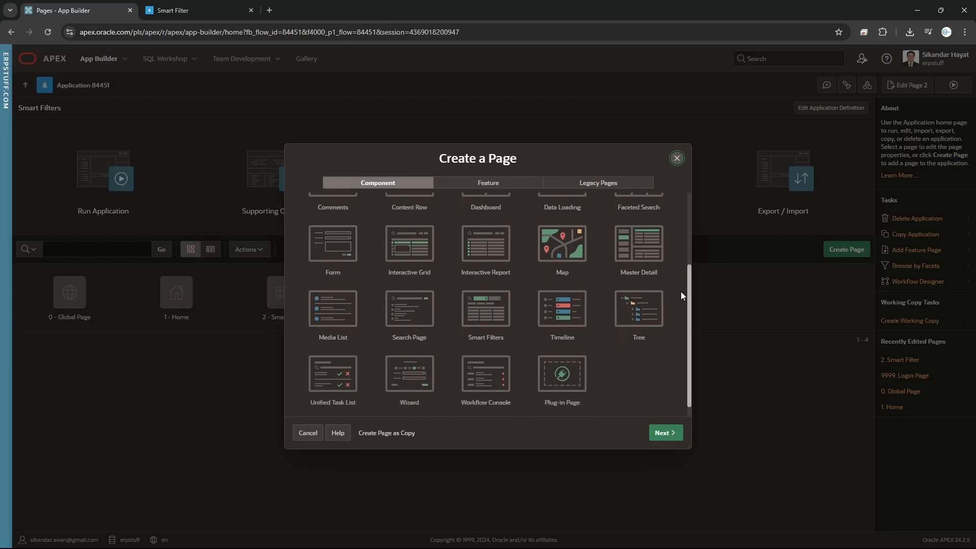
left_click(488, 312)
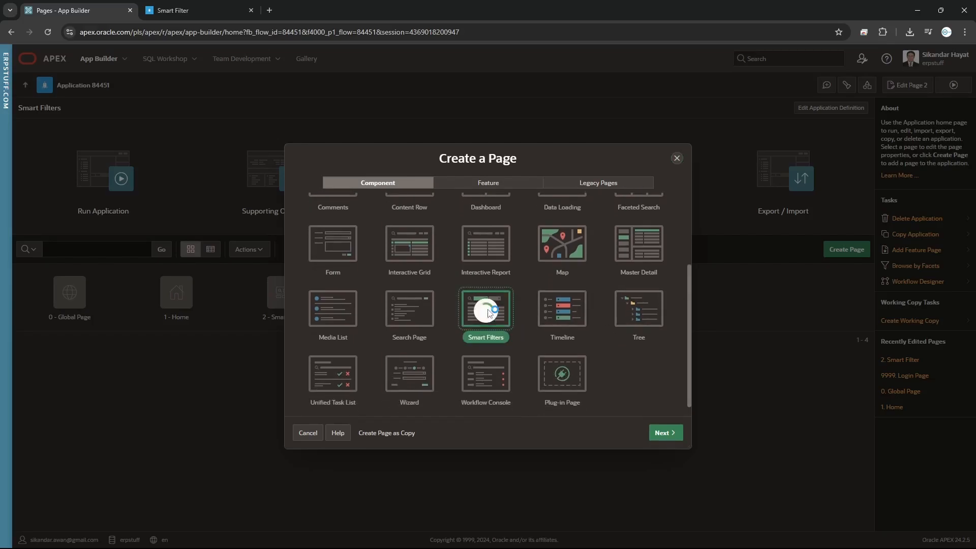
left_click(657, 429)
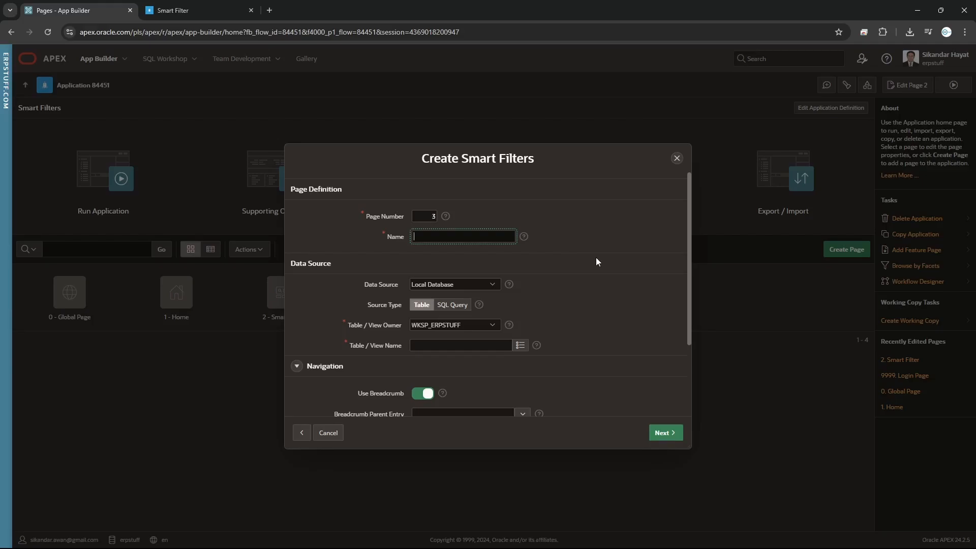
Name the page Demo Smart Filters, choose the EMP table as its source and continue to the filter selection.
type("Demo Smart Filters")
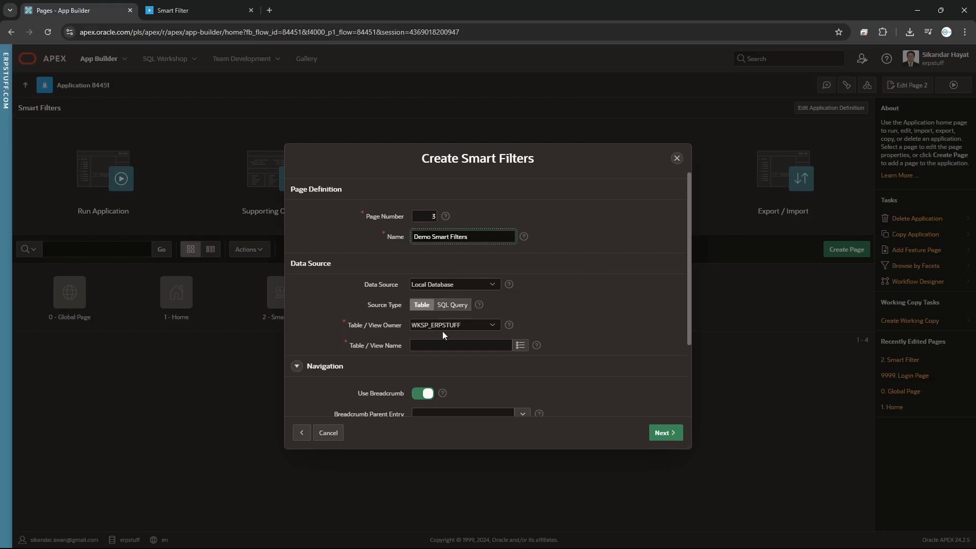
left_click(441, 344)
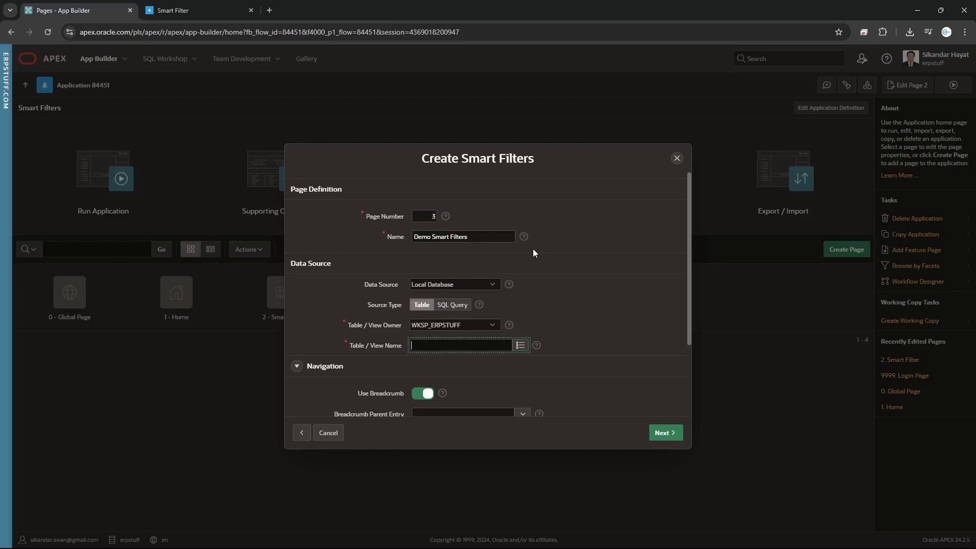
type("emp")
left_click(520, 345)
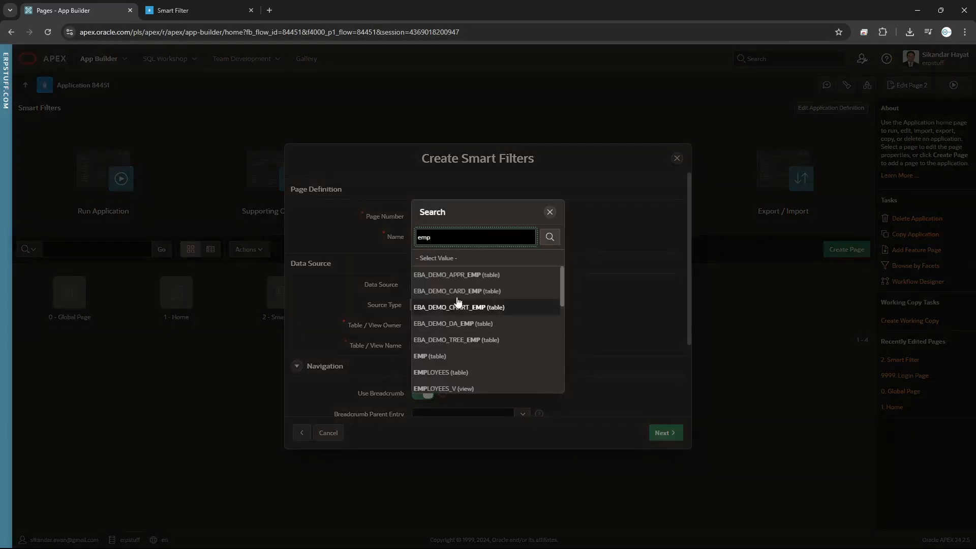
left_click(432, 356)
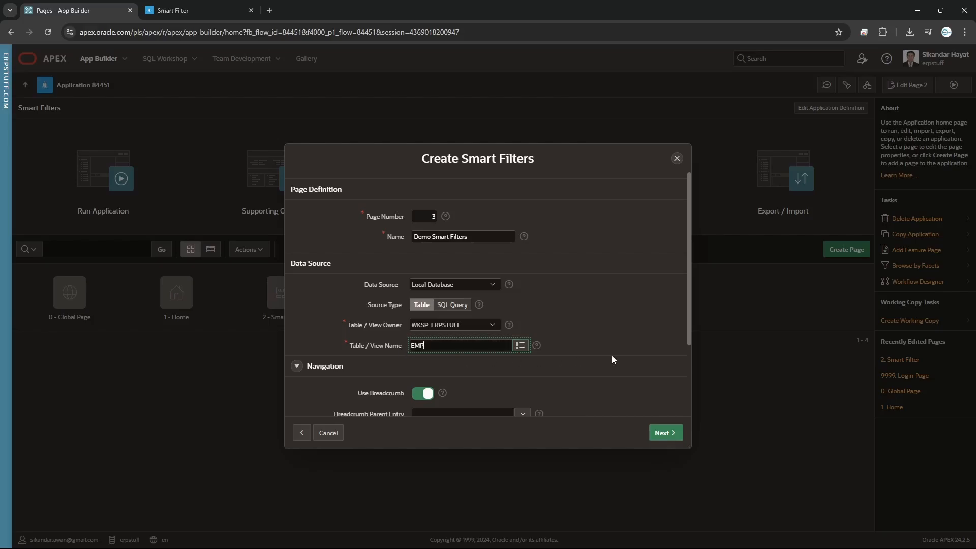
scroll(612, 359, "down", 2)
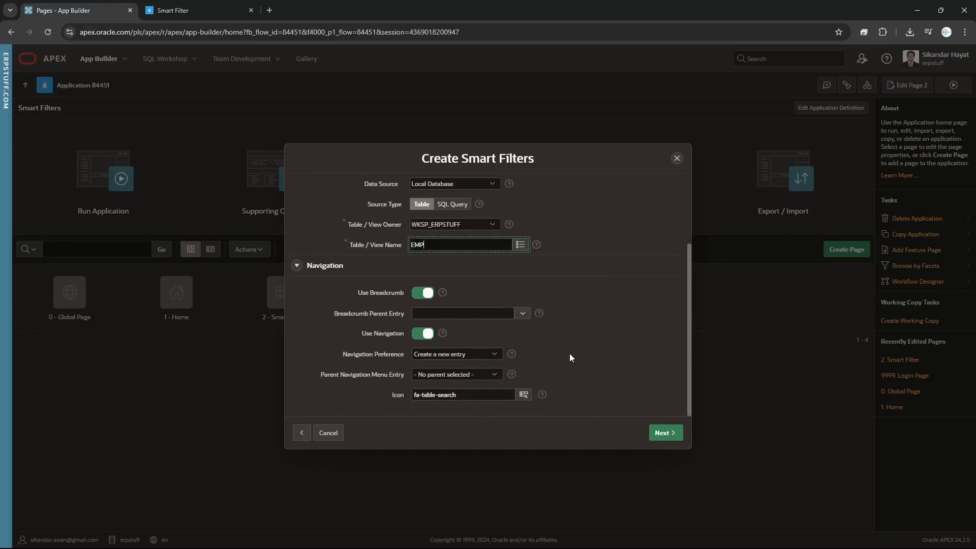
left_click(670, 435)
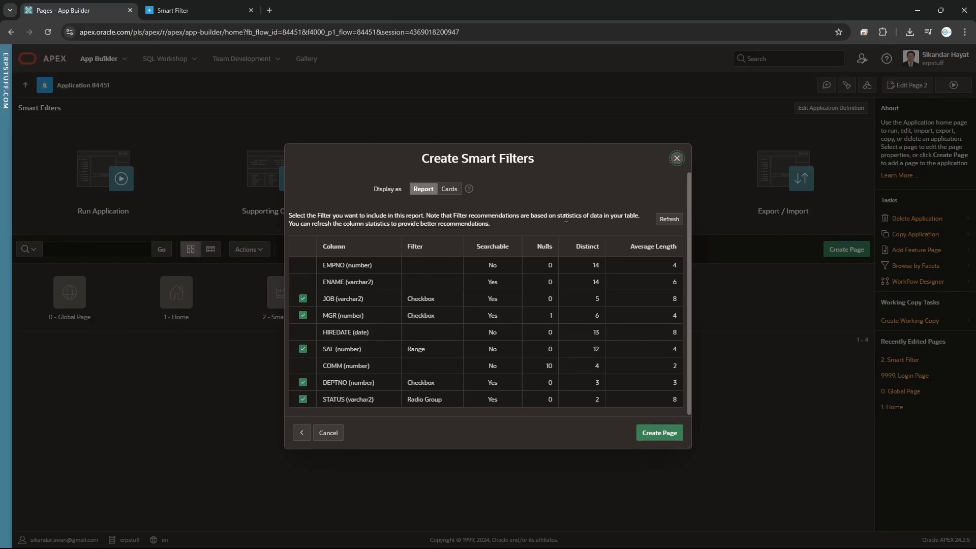
Try deselecting the STATUS filter and examine the Distinct and Nulls statistics of the EMPNO, ENAME, HIREDATE and COMM columns.
left_click_drag(533, 213, 644, 217)
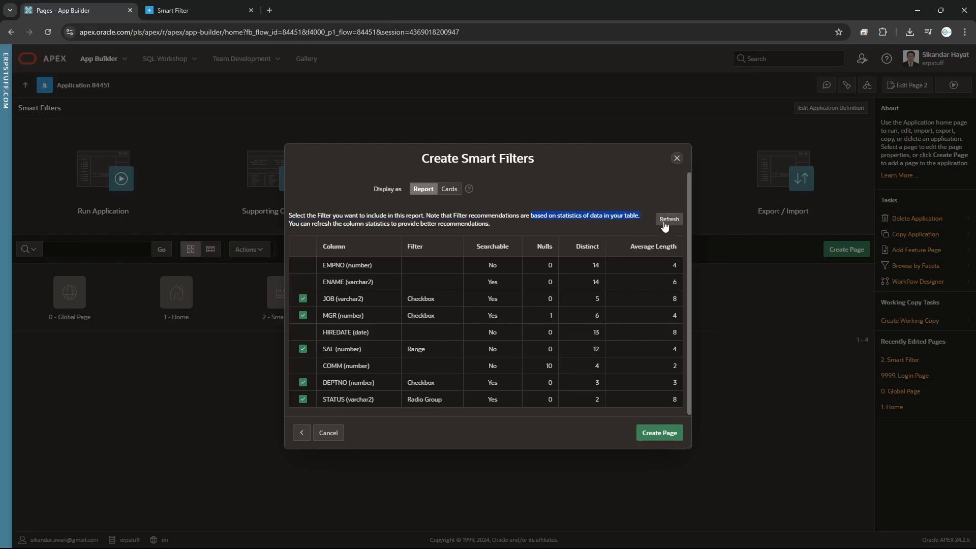
left_click(303, 402)
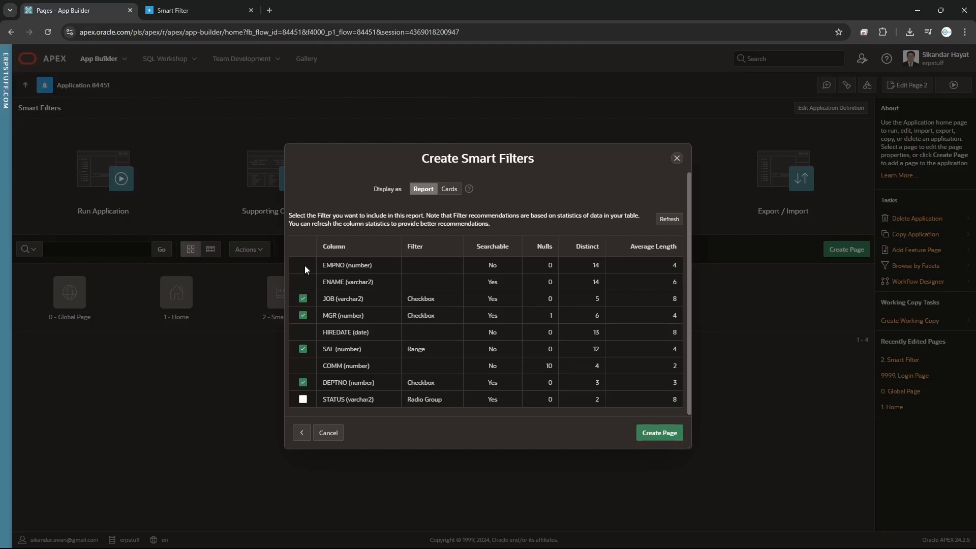
left_click_drag(577, 247, 604, 253)
double_click(596, 265)
double_click(596, 282)
double_click(597, 332)
double_click(550, 366)
Refresh the column statistics and read the help for the Display as option.
left_click(668, 219)
left_click(471, 190)
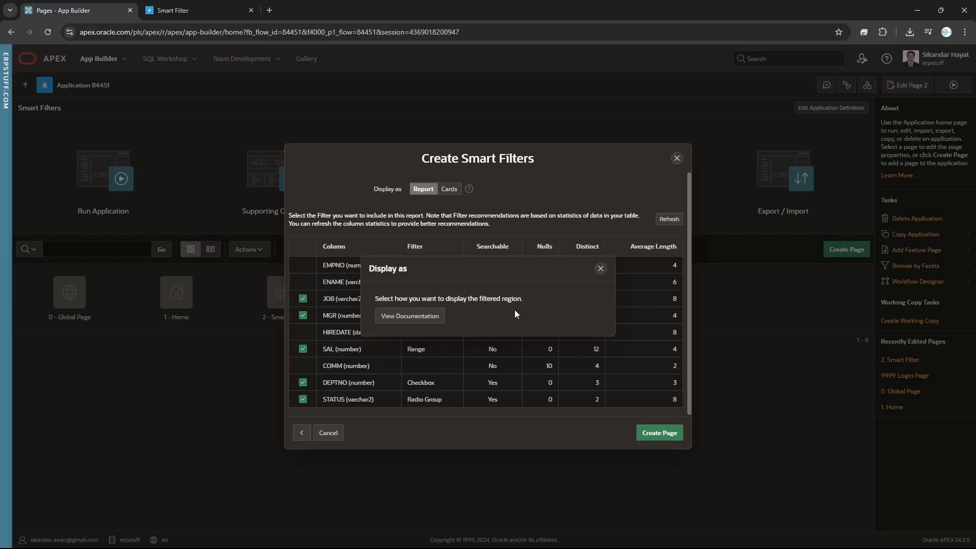
left_click(600, 268)
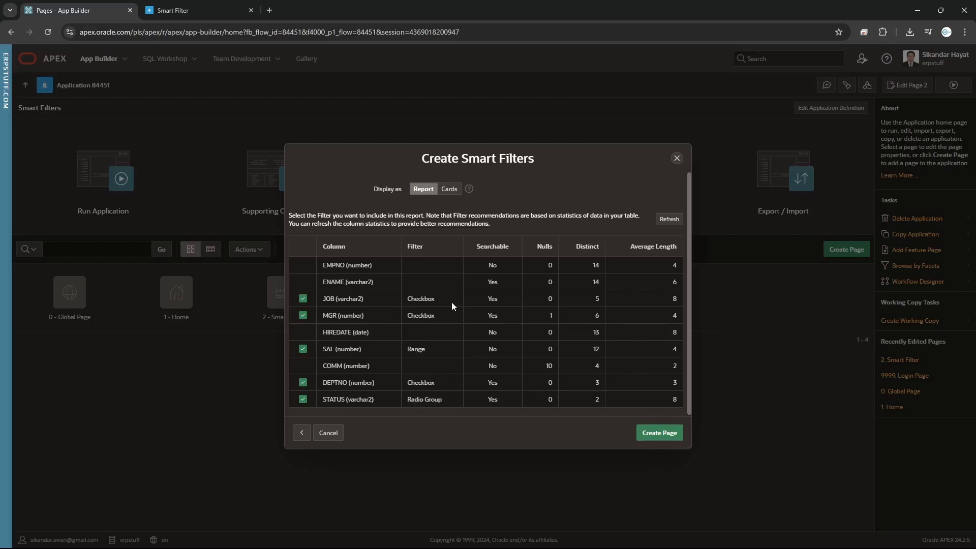
Create the page and check the settings of its Search and Search Results regions, including the available region types.
left_click(656, 436)
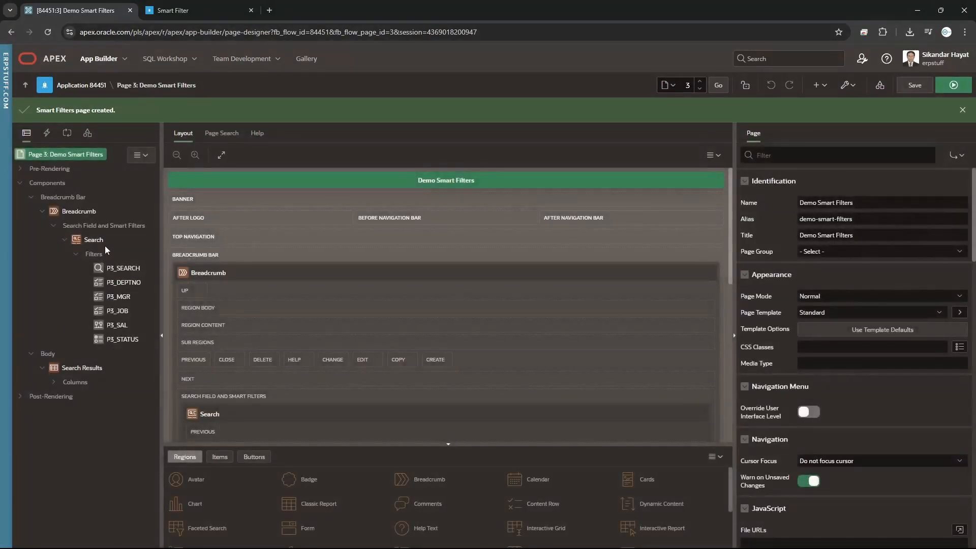
left_click(95, 239)
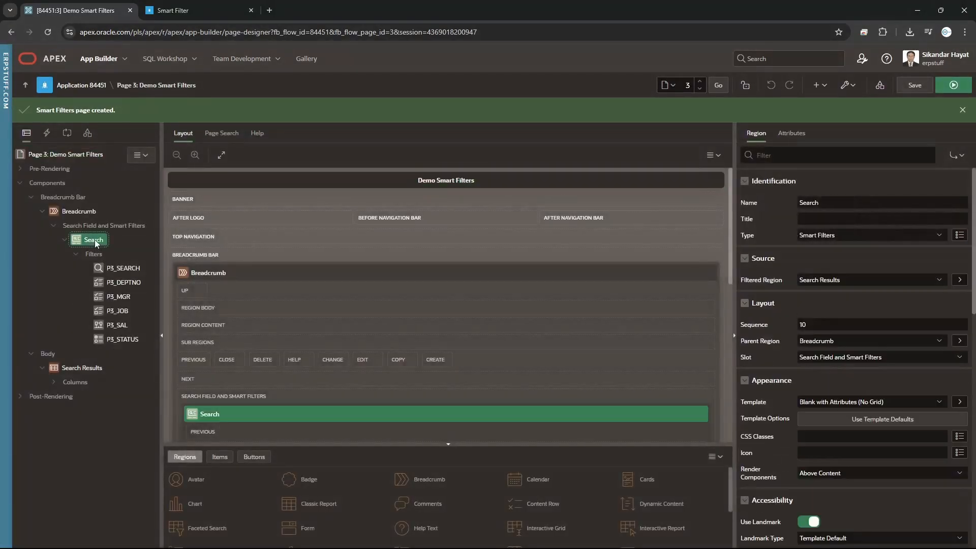
left_click(78, 367)
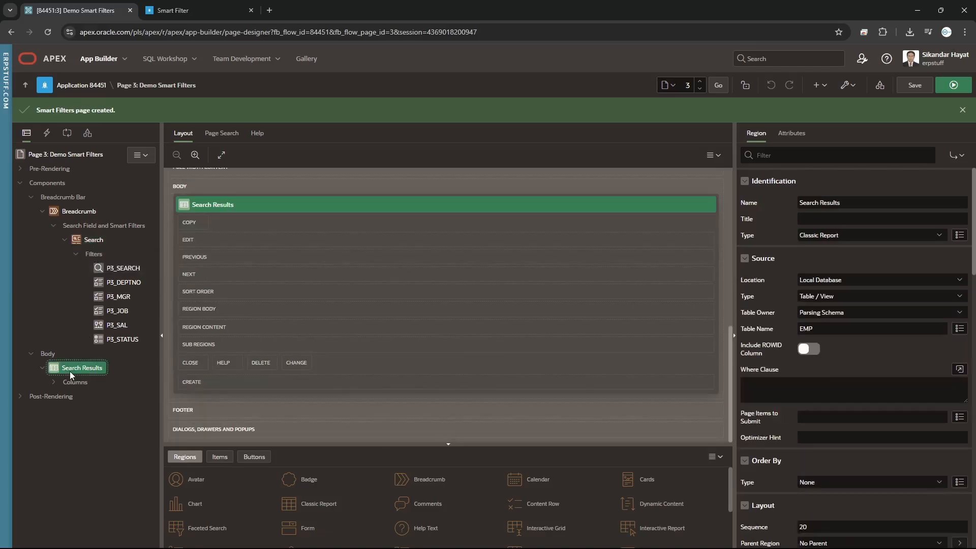
left_click(864, 235)
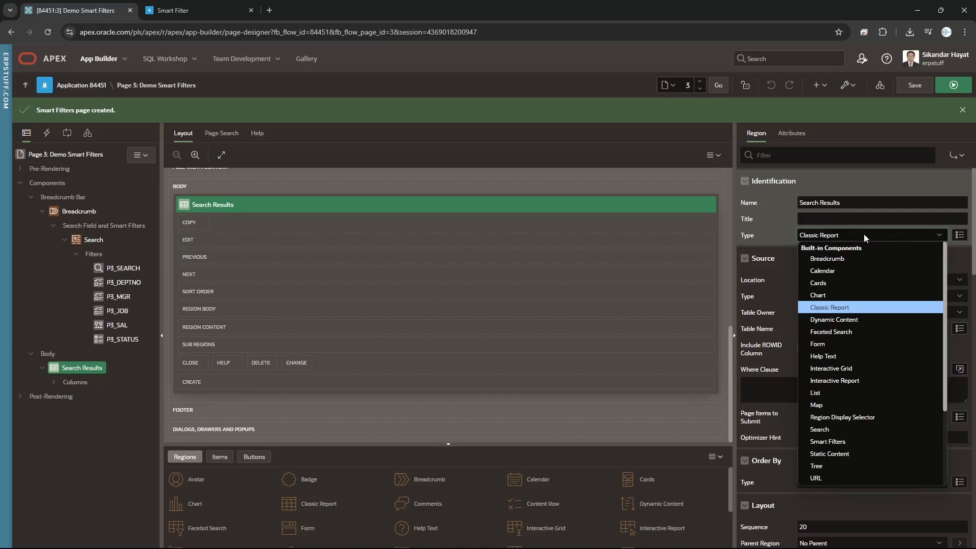
left_click(864, 235)
Save and run the Demo Smart Filters page, filter the report by Deptno SALES and view the filter's department choices.
left_click(913, 91)
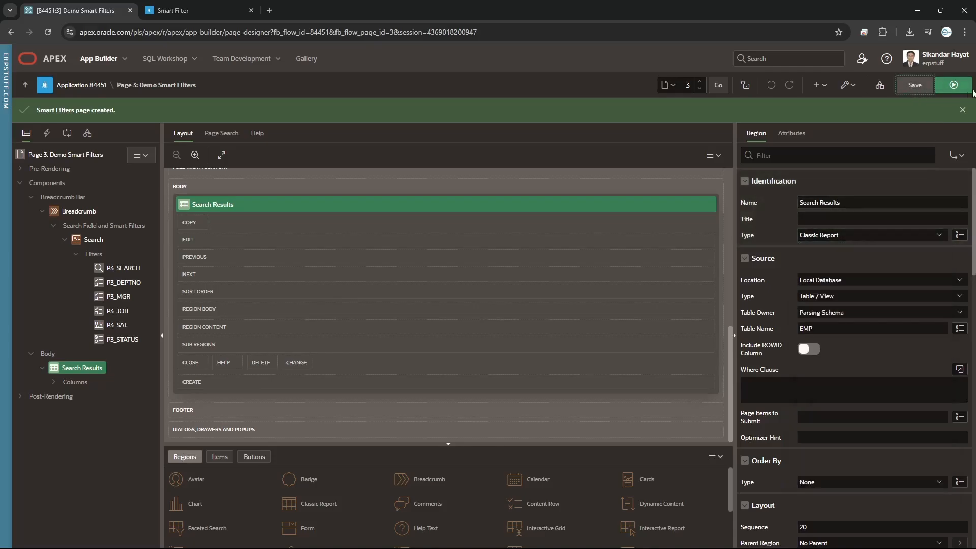
left_click(954, 86)
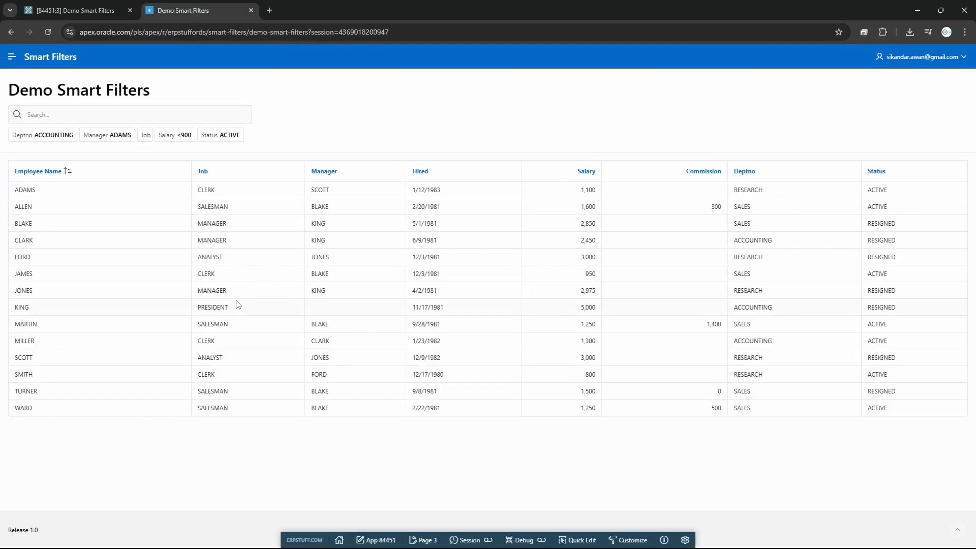
left_click(44, 135)
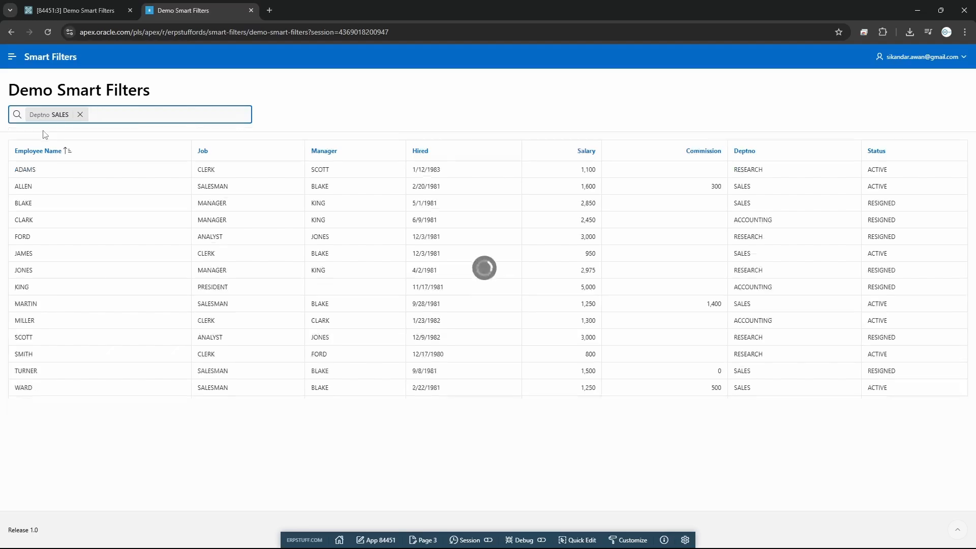
left_click(37, 116)
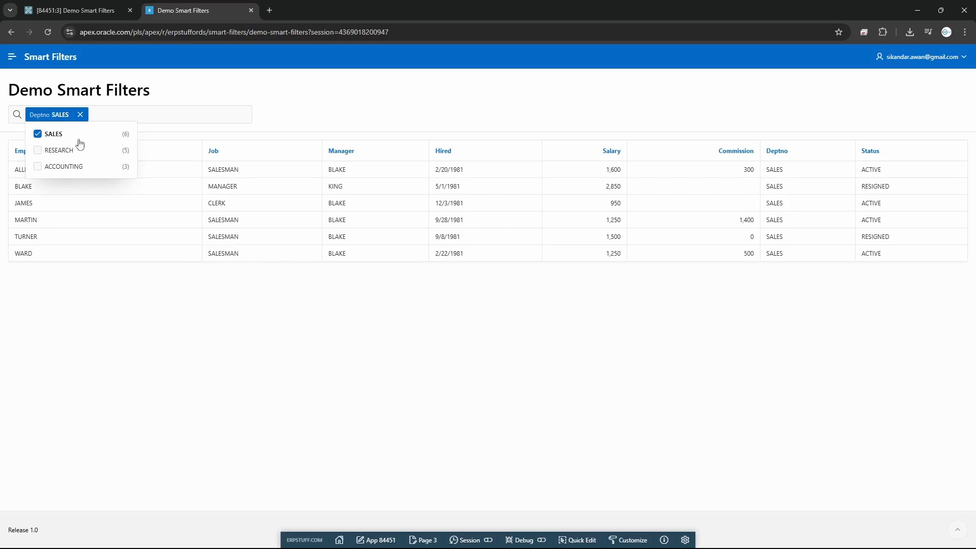
Return to Page Designer and enable Client-Side Filtering for the P3_DEPTNO filter.
left_click(70, 12)
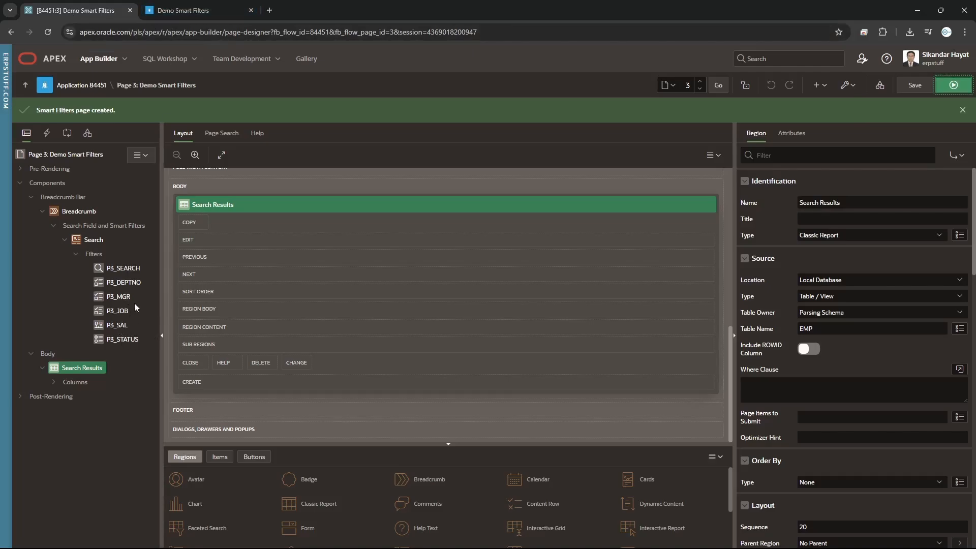
left_click(199, 16)
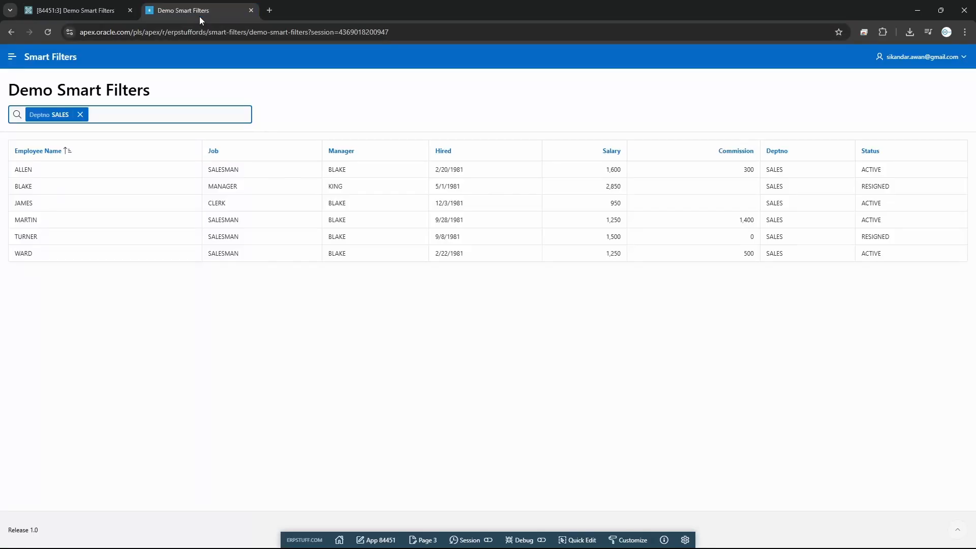
left_click(103, 14)
left_click(124, 283)
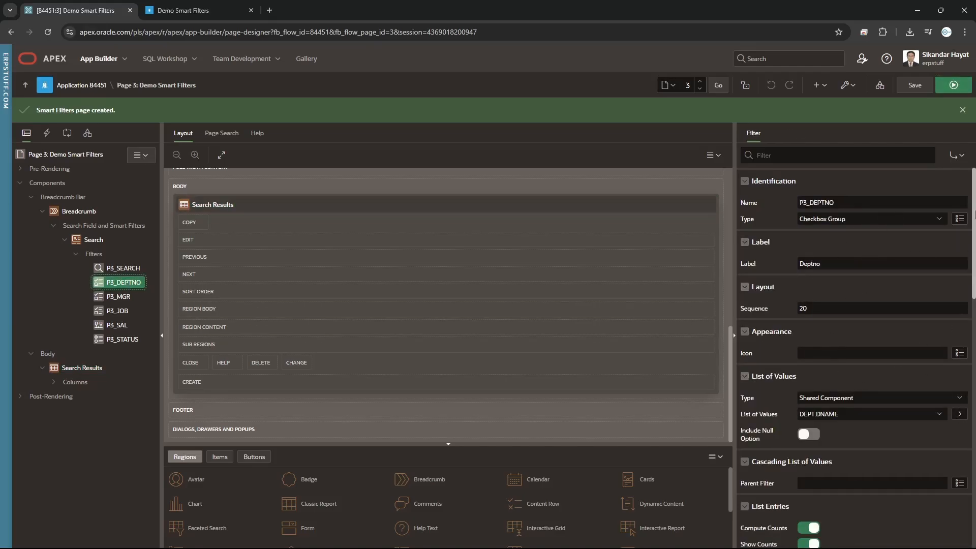
left_click_drag(972, 233, 959, 312)
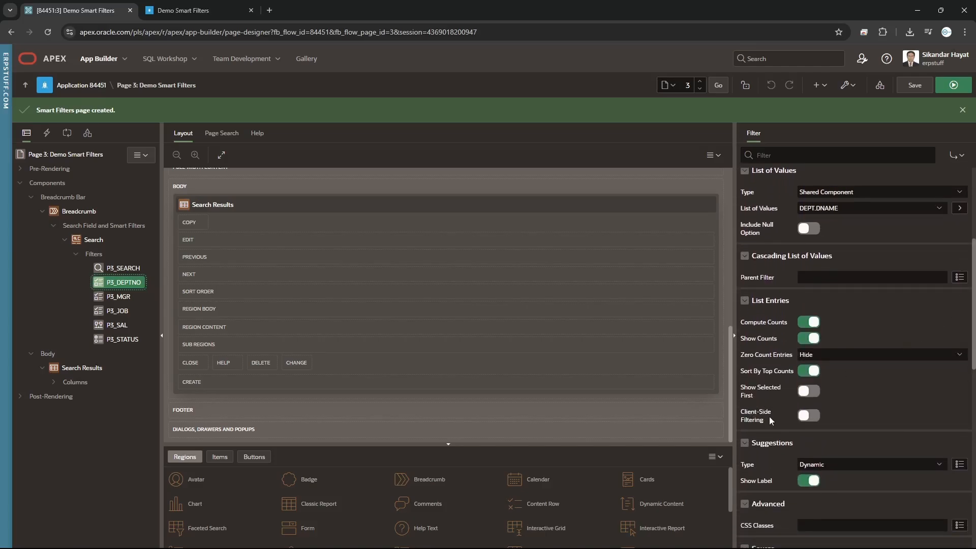
left_click(809, 415)
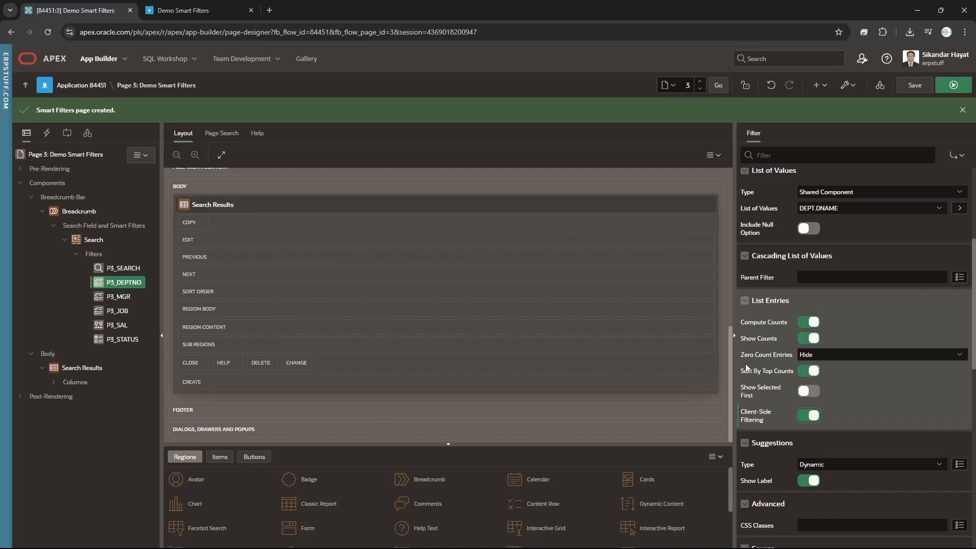
Check the Zero Count Entries options of P3_DEPTNO, keep Hide, and save and run the page.
left_click(852, 360)
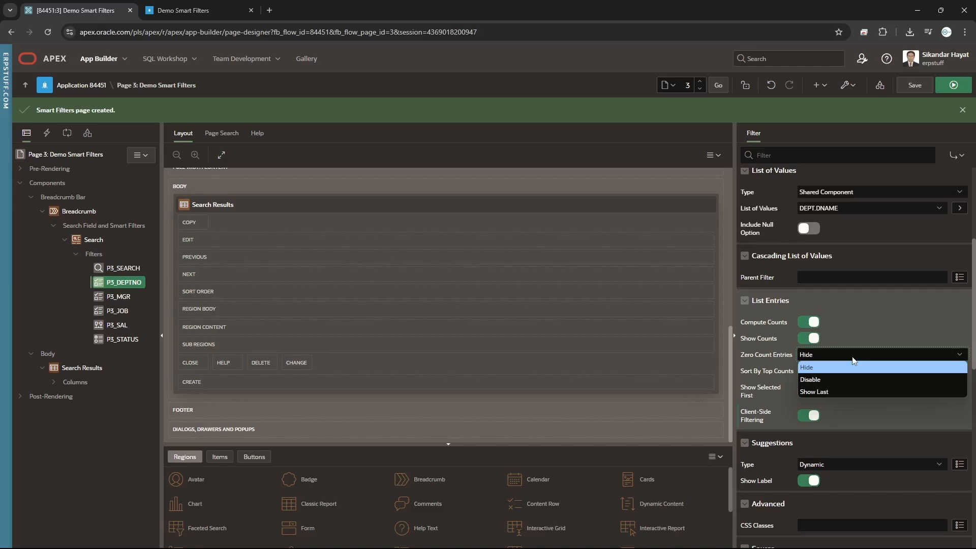
left_click(853, 366)
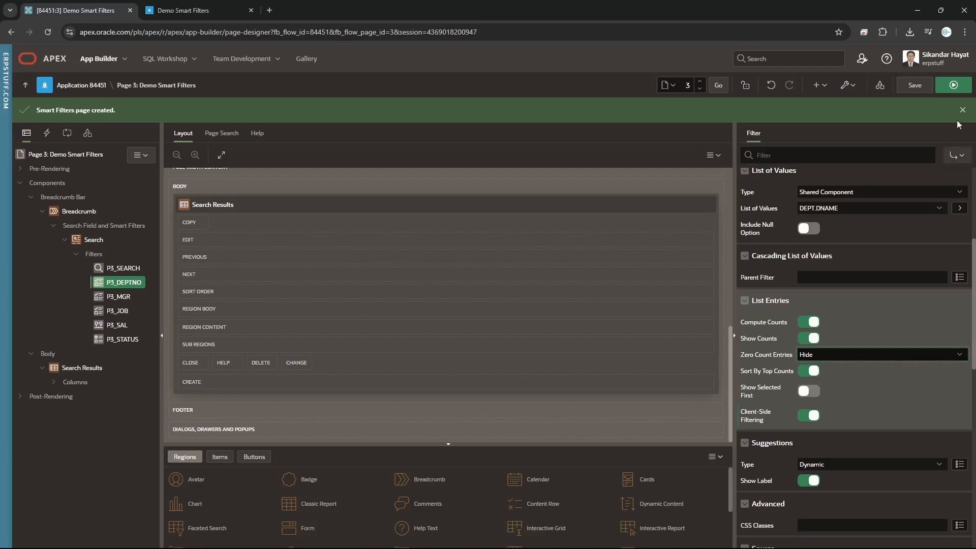
left_click(910, 85)
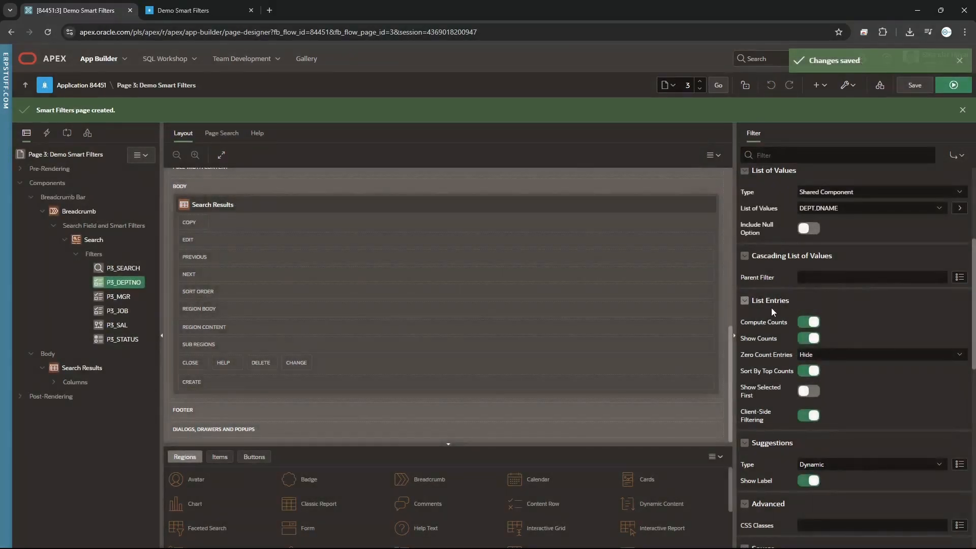
left_click(953, 85)
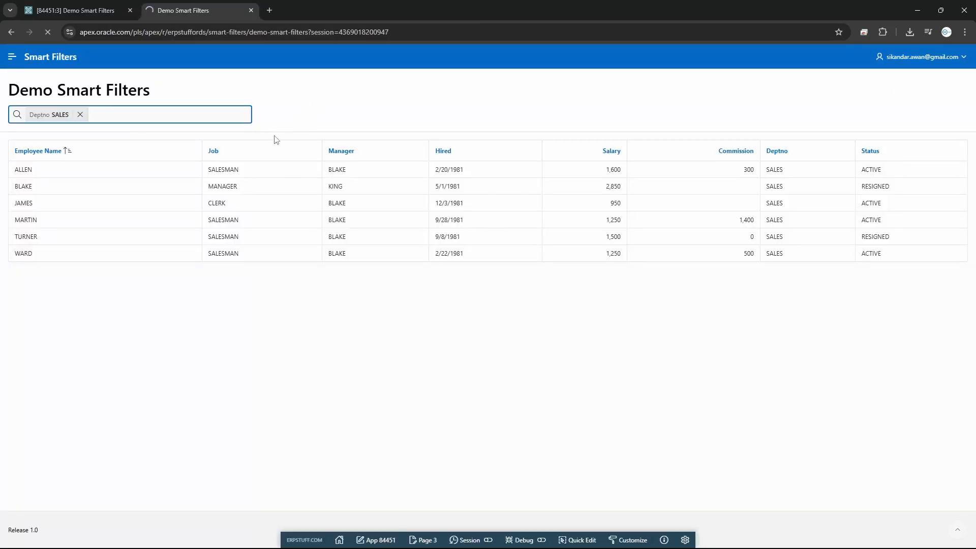
Switch the Deptno filter from SALES to RESEARCH, then select all three departments.
left_click(50, 119)
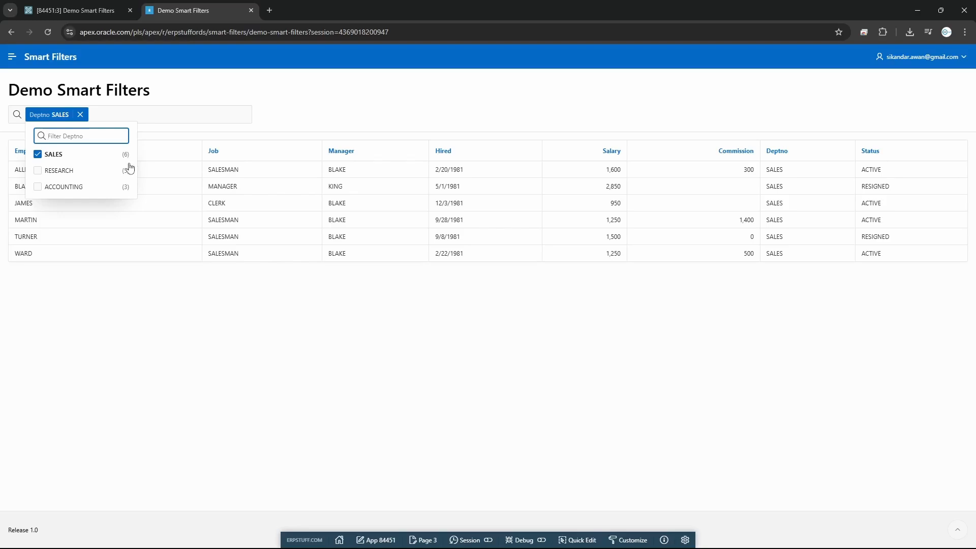
left_click(38, 171)
left_click(38, 154)
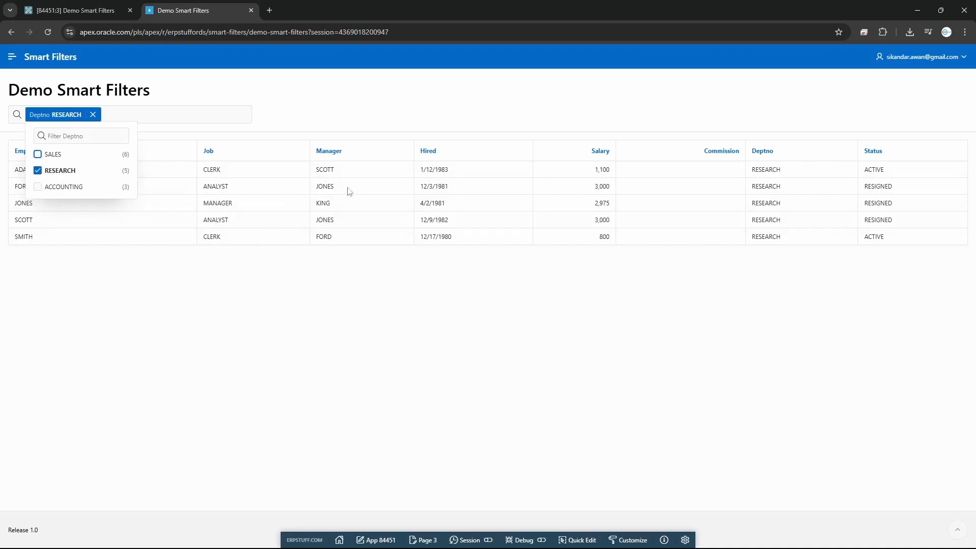
left_click(69, 192)
left_click(55, 155)
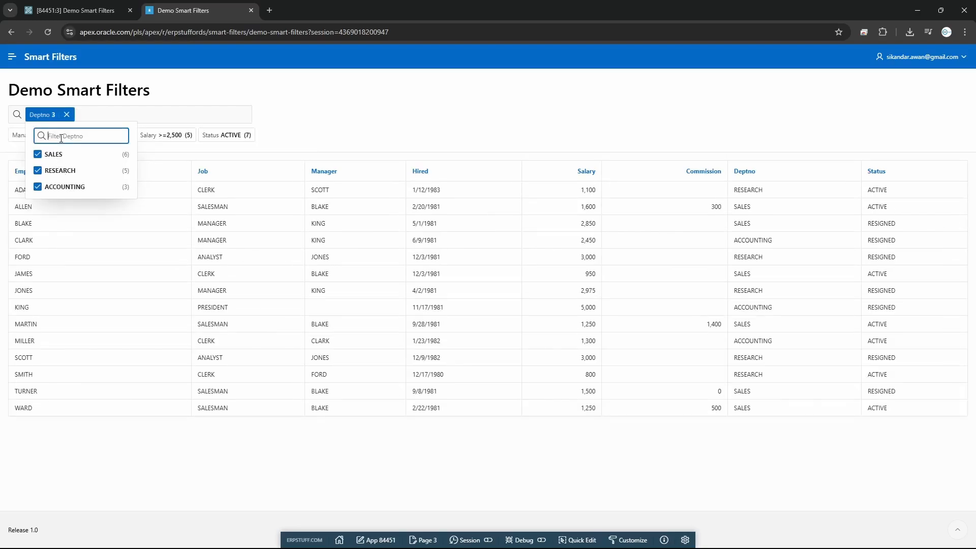
Deselect all departments in the Deptno filter and search its choices for "res".
left_click(37, 154)
left_click(37, 170)
left_click(39, 186)
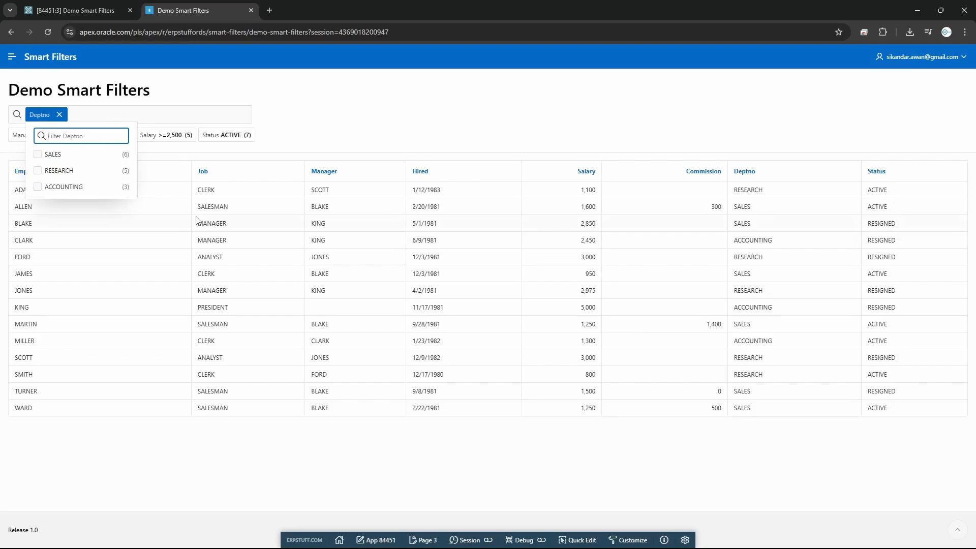
type("res")
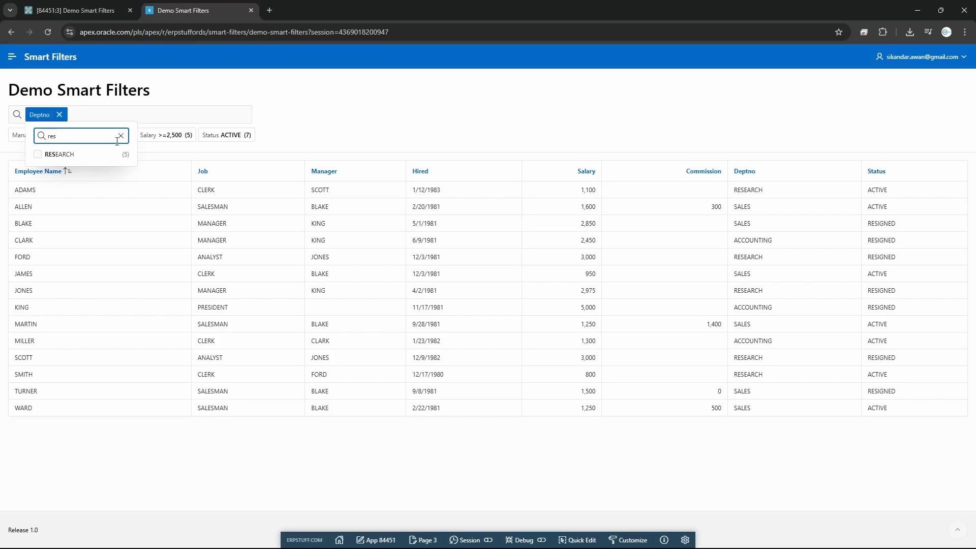
Enable Show Selected First for the P3_DEPTNO filter, save the change and reload the running page.
left_click(81, 13)
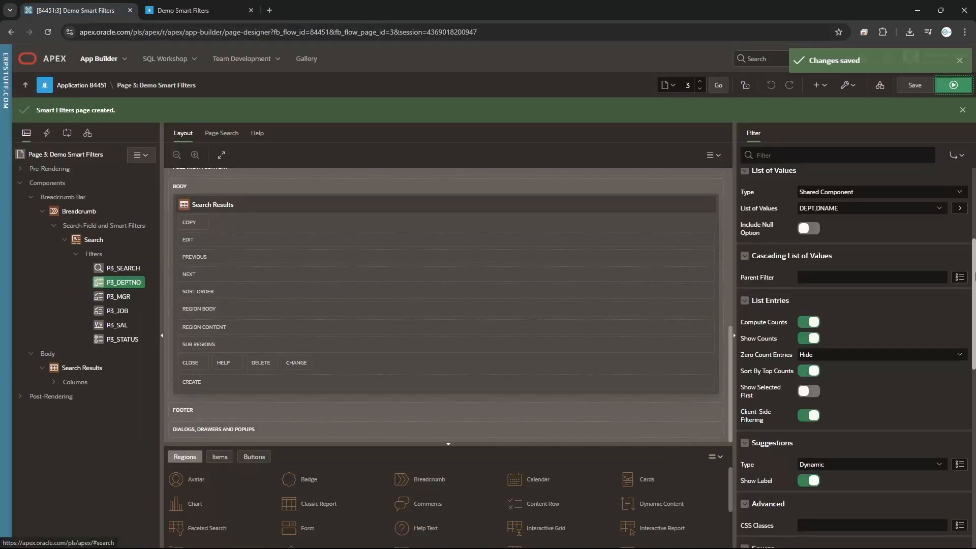
left_click(759, 394)
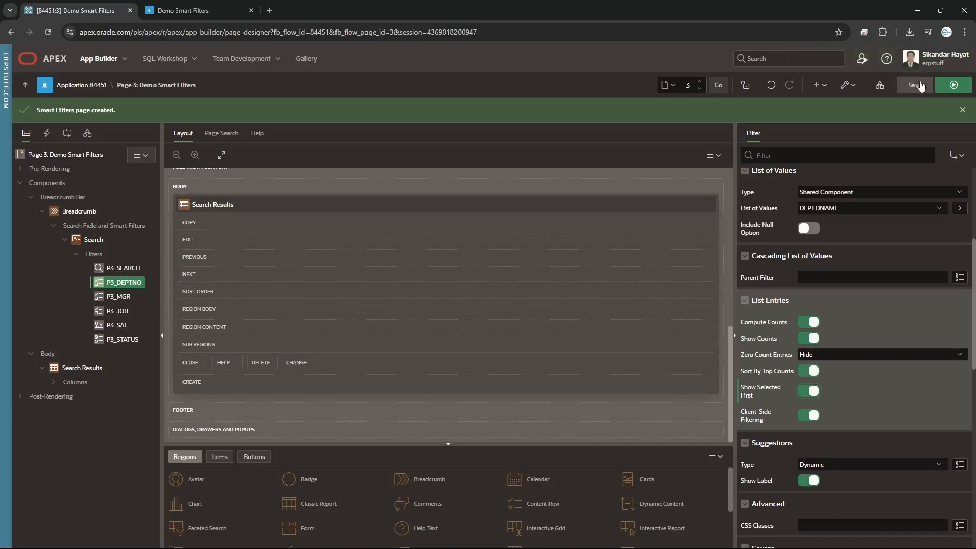
left_click(953, 84)
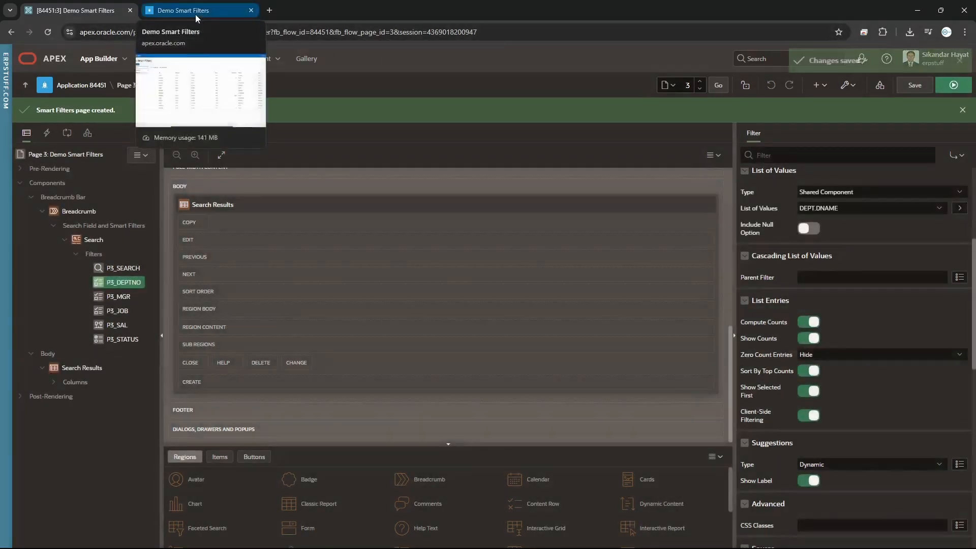
left_click(195, 15)
left_click(48, 33)
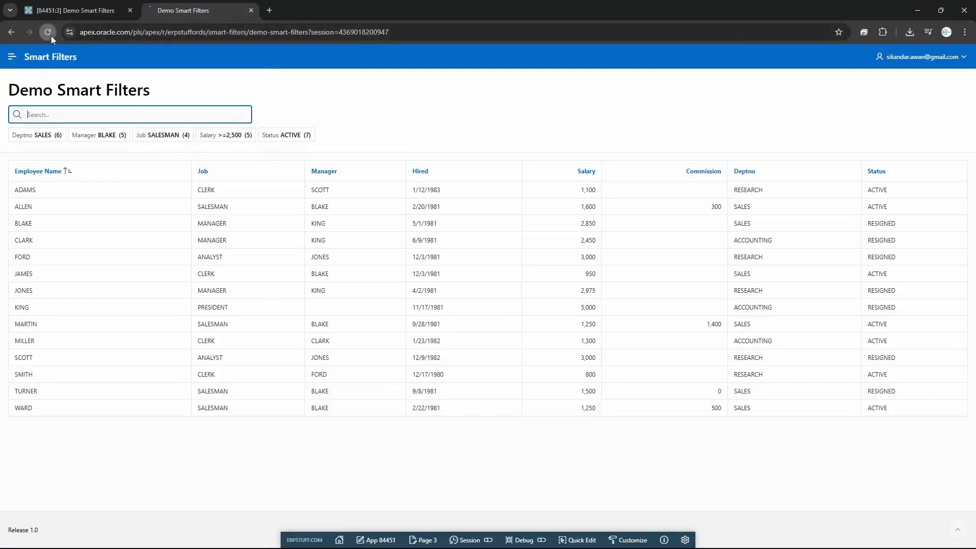
Filter the report by Deptno SALES, then change the selected department to RESEARCH.
left_click(57, 137)
left_click(51, 116)
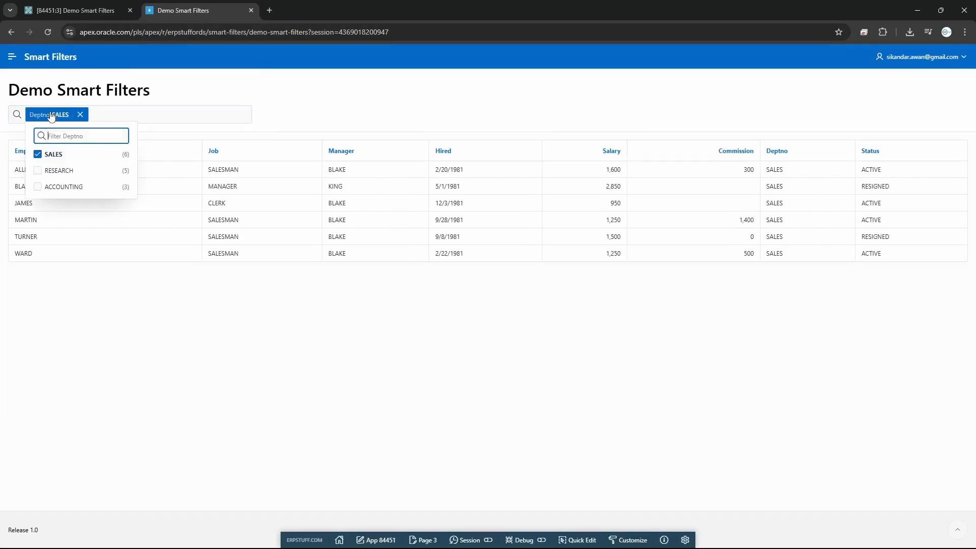
left_click(40, 156)
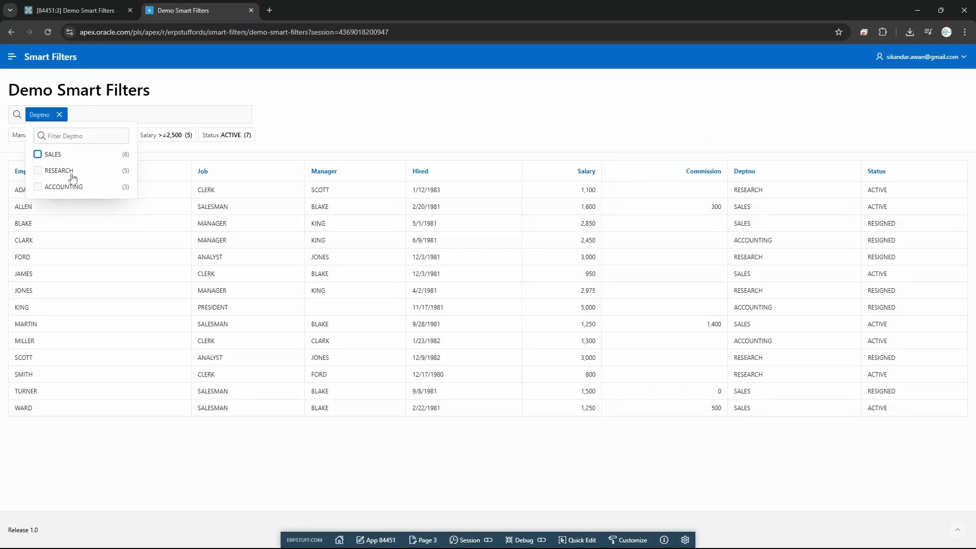
left_click(38, 172)
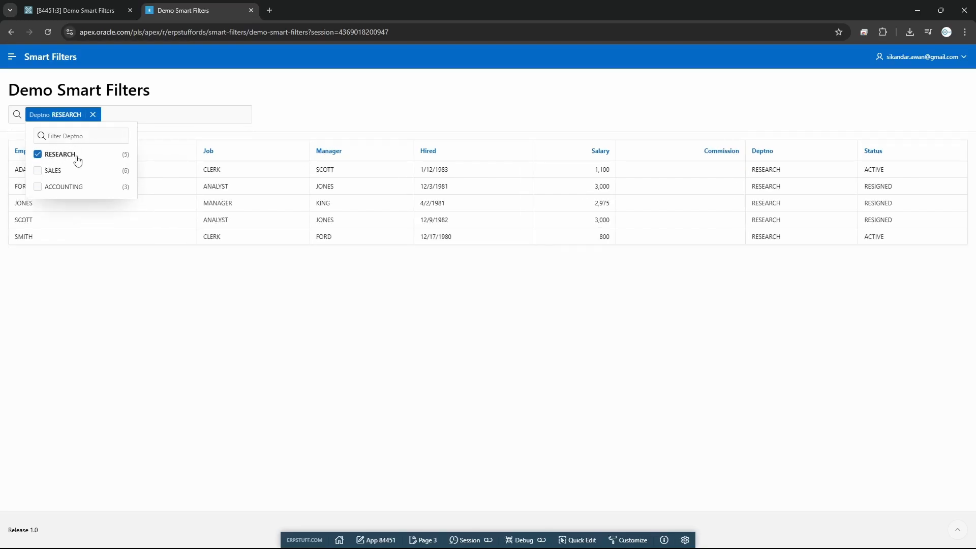
Add ACCOUNTING and SALES to the Deptno selection, then remove the Deptno filter.
left_click(38, 187)
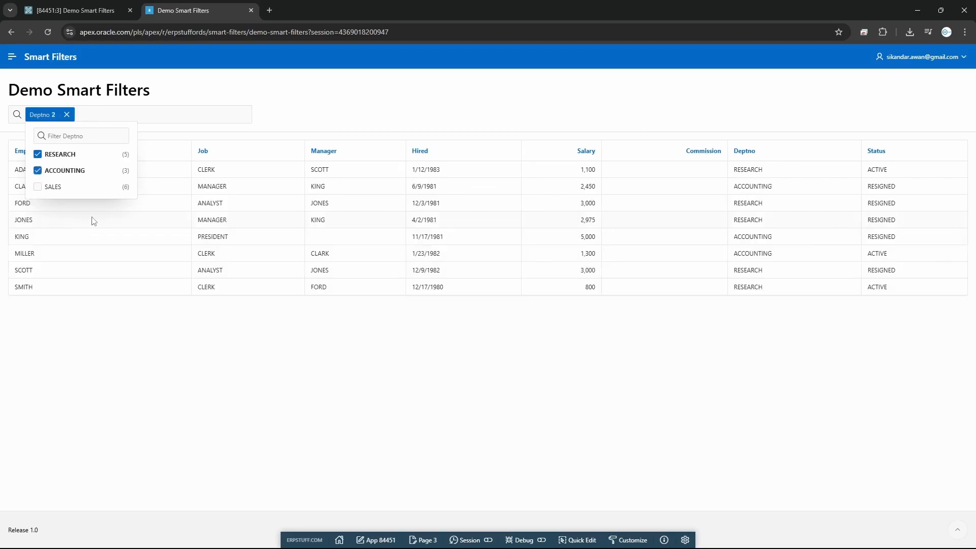
left_click(38, 187)
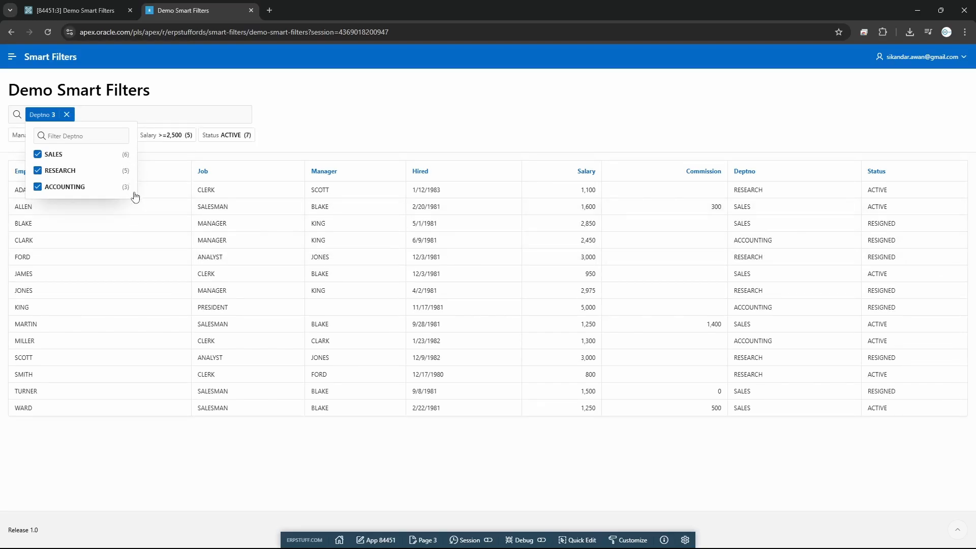
left_click(288, 112)
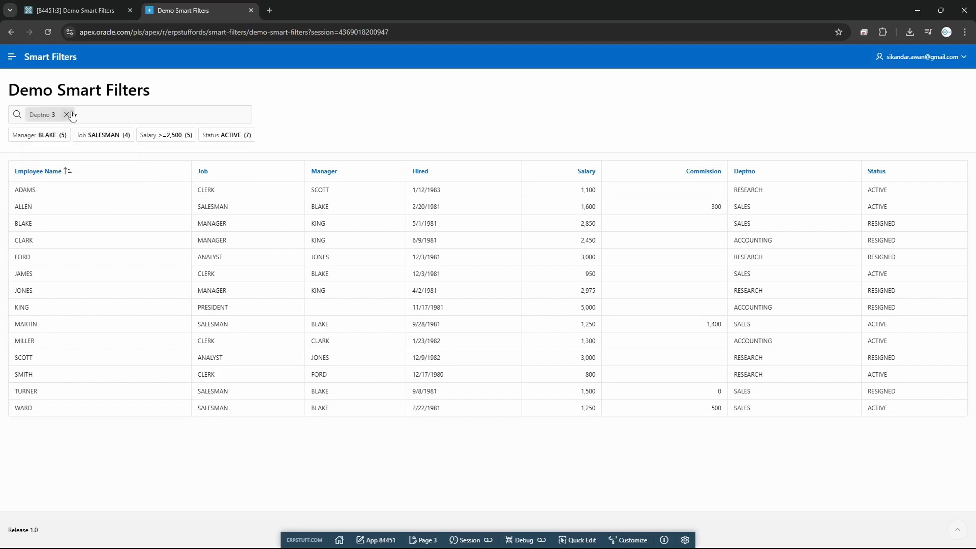
left_click(67, 115)
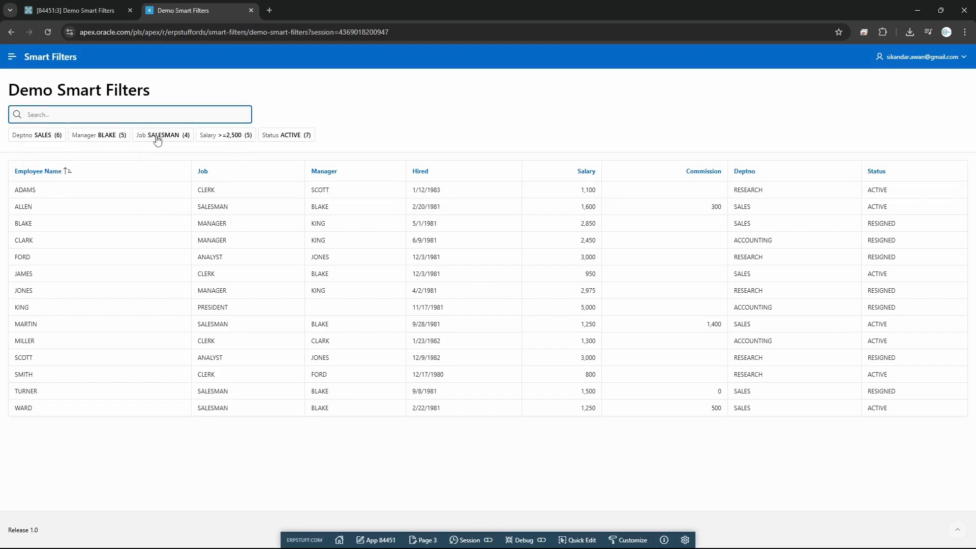
Filter by Salary >=2,500 to view its ranges, then remove it and view the list of available filters.
left_click(226, 136)
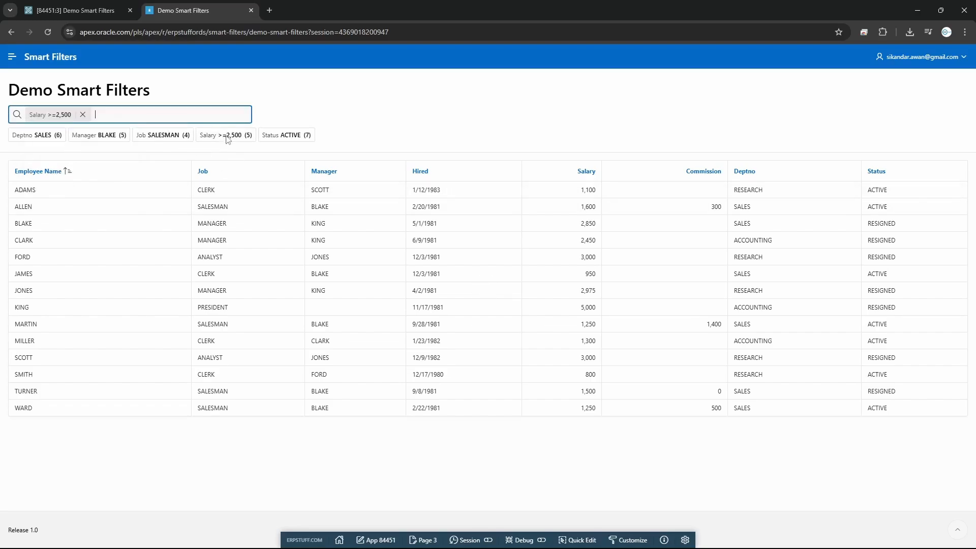
left_click(50, 116)
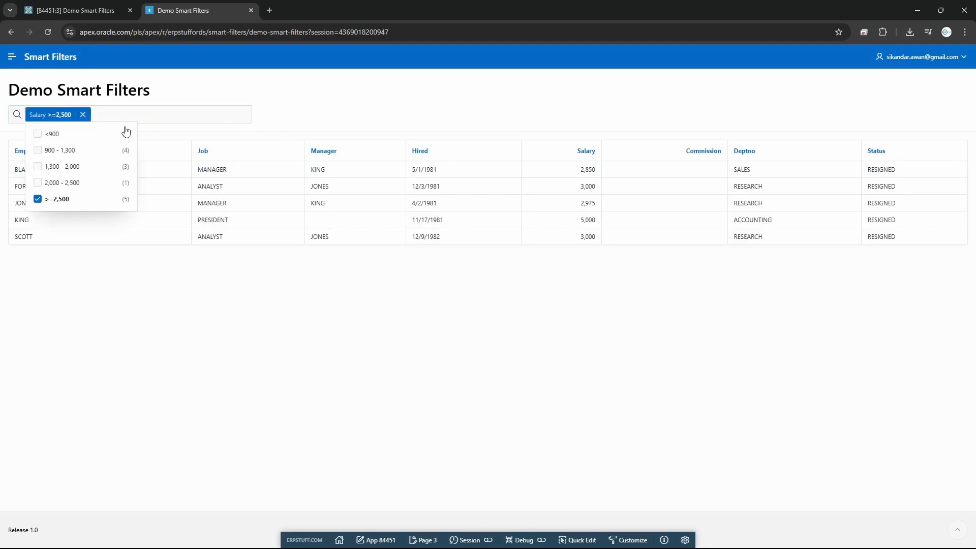
left_click(83, 114)
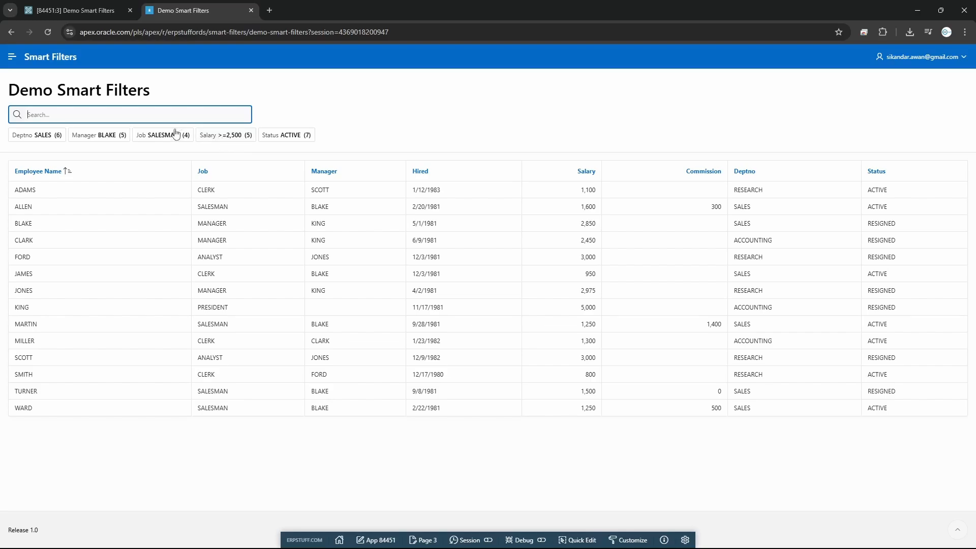
left_click(53, 112)
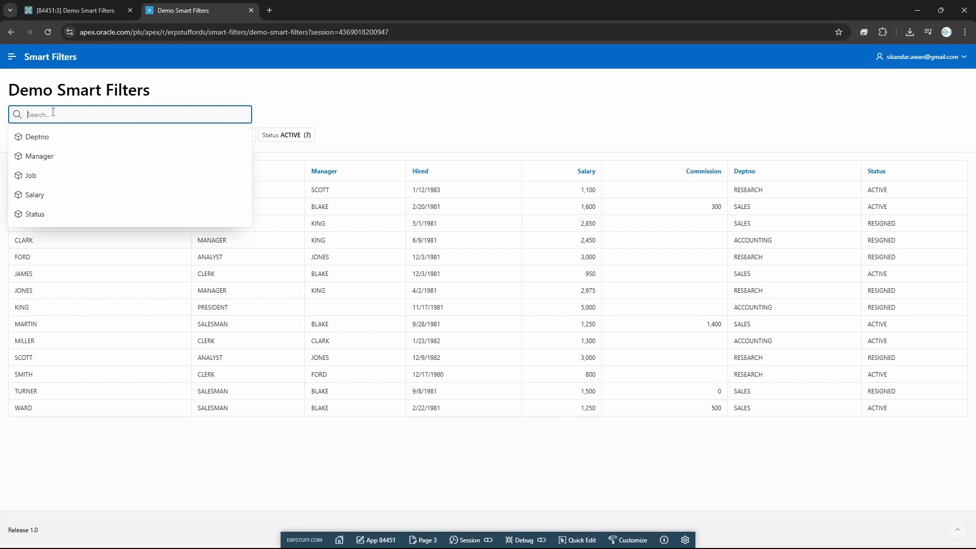
left_click(439, 132)
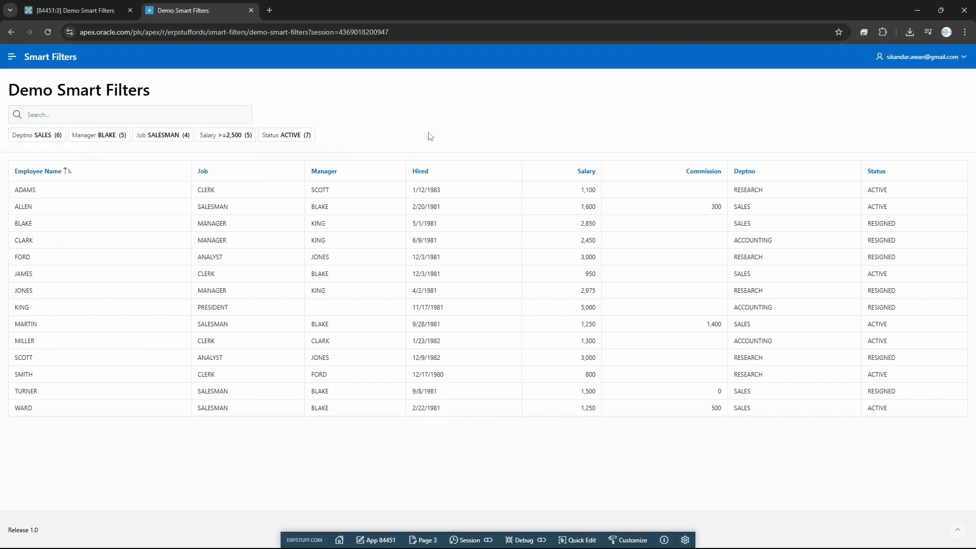
Filter by Status ACTIVE and view its choices and the remaining filters, then remove it and return to Page Designer.
left_click(285, 141)
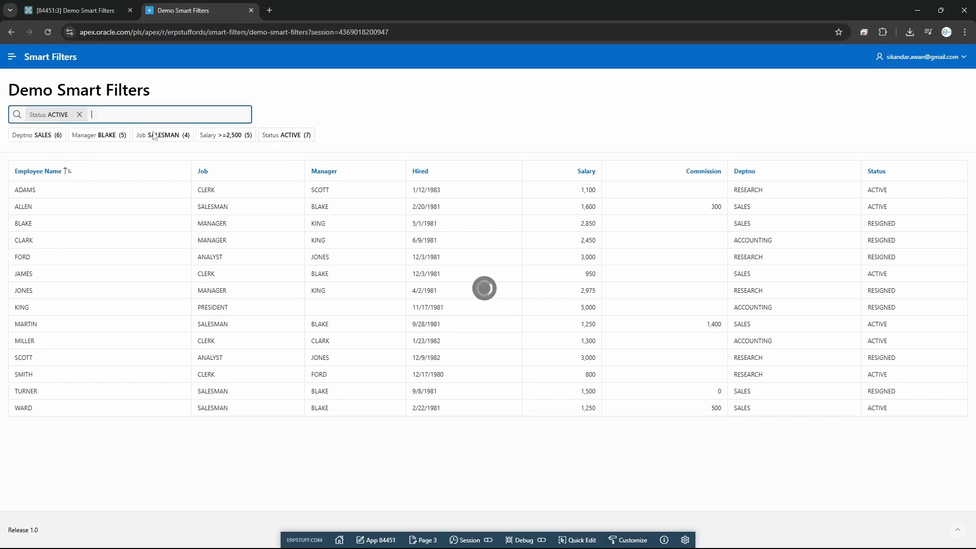
left_click(53, 117)
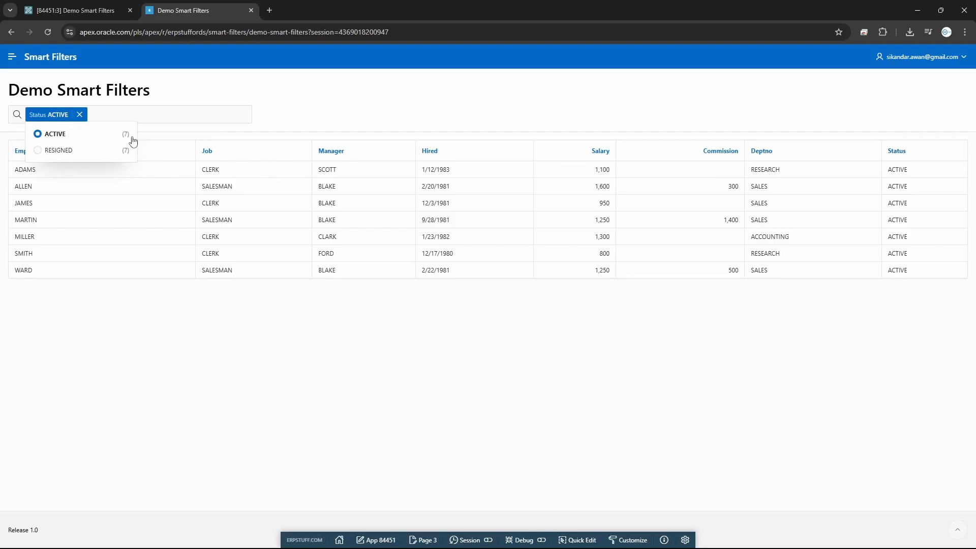
left_click(217, 117)
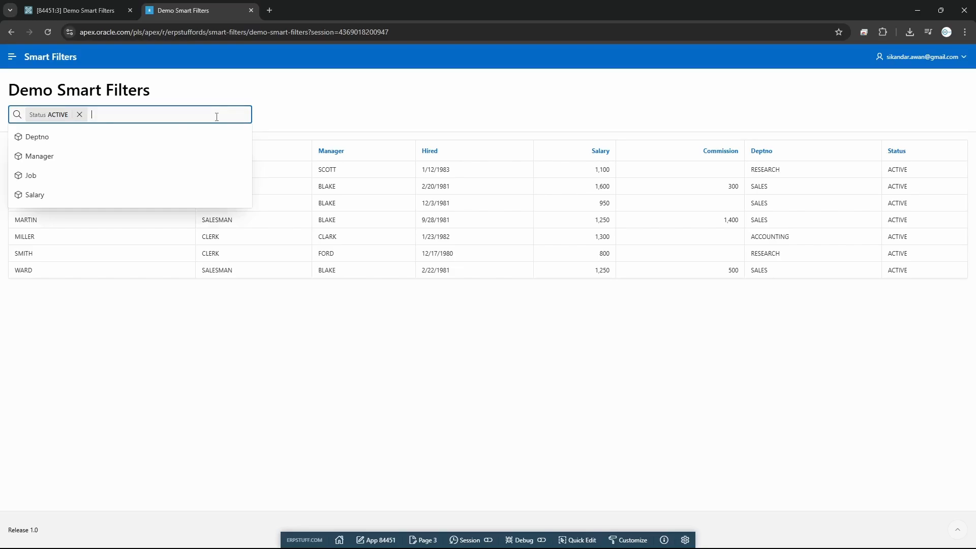
left_click(18, 116)
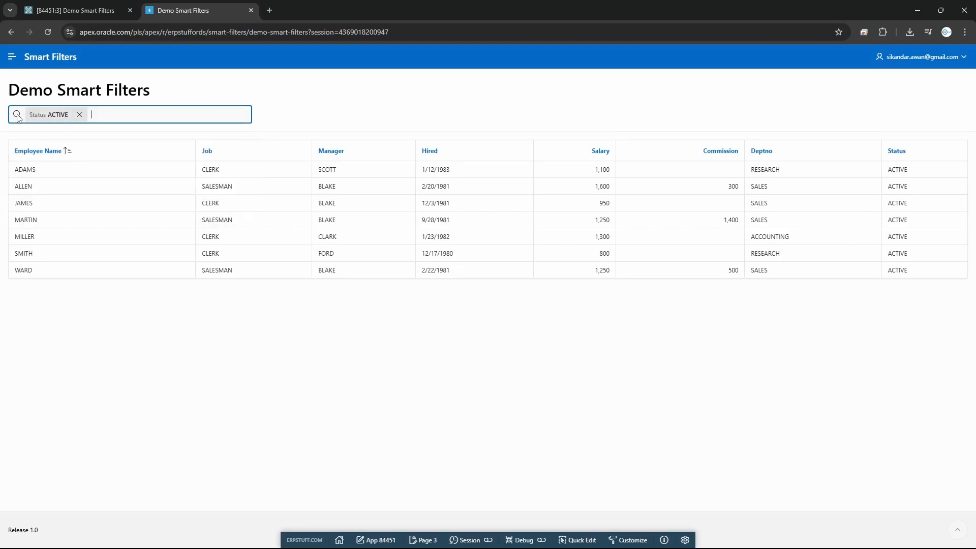
left_click(80, 114)
left_click(74, 11)
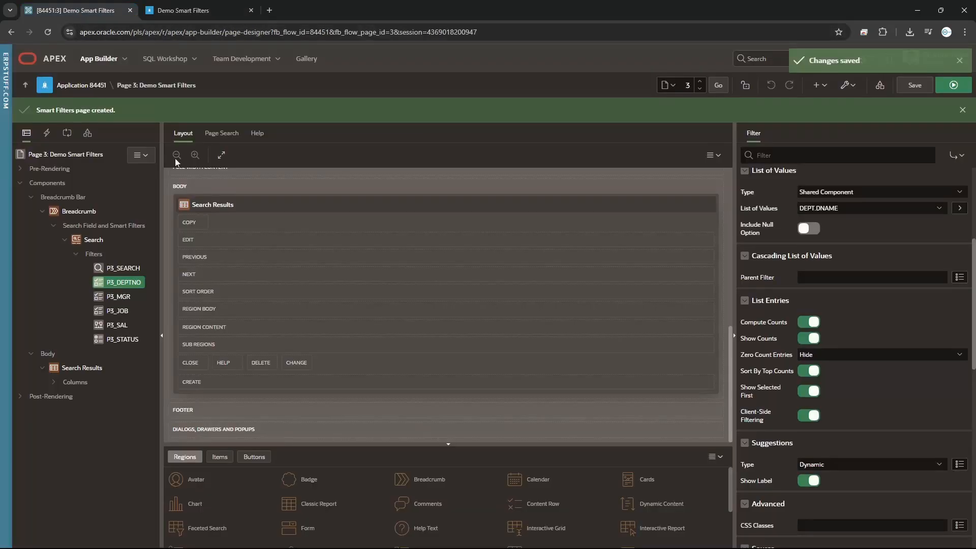
Try changing the Search Results region type to Interactive Report, then save and run the page to test it.
left_click(94, 240)
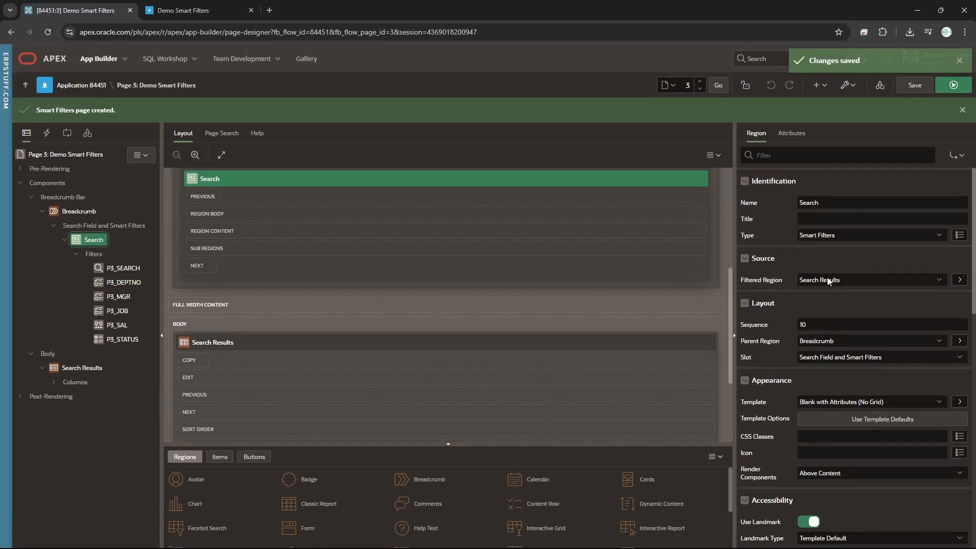
left_click(95, 367)
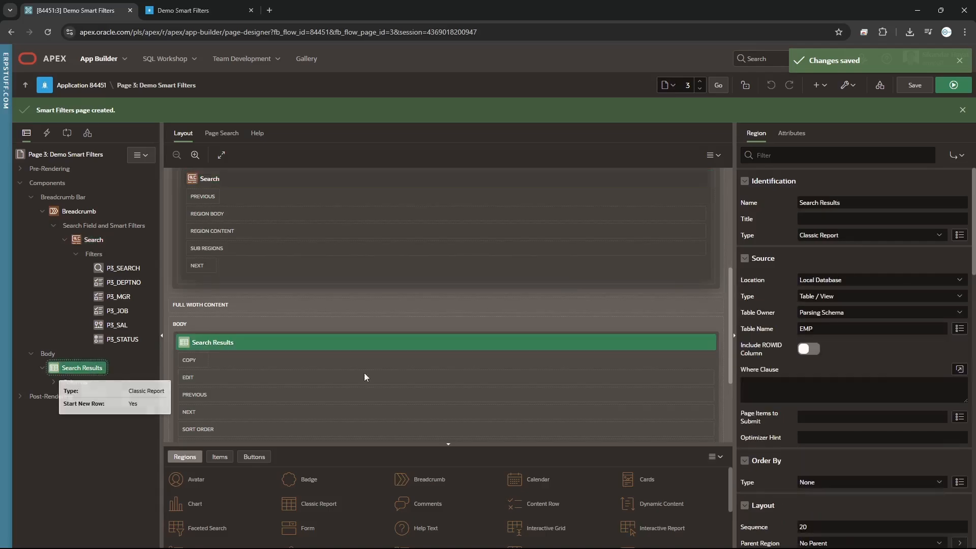
left_click(809, 237)
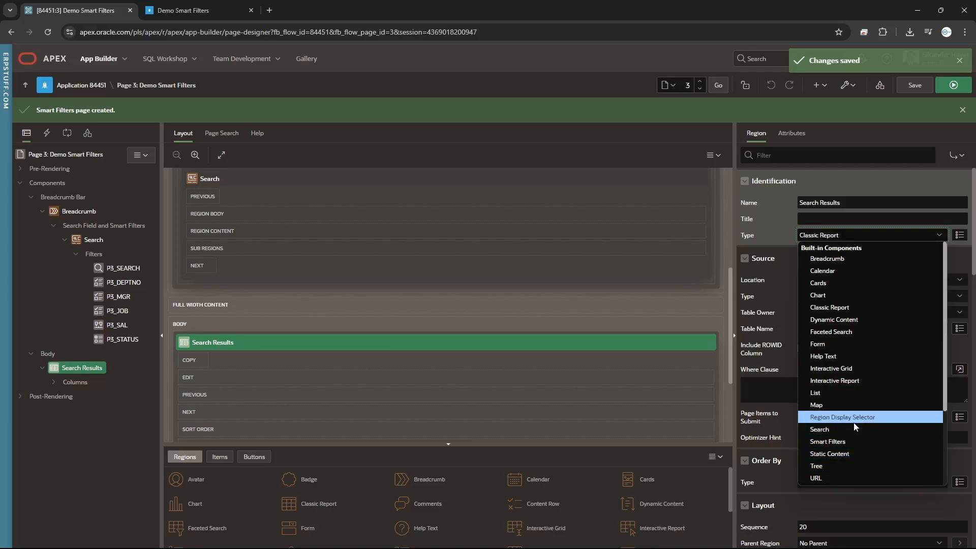
left_click(850, 383)
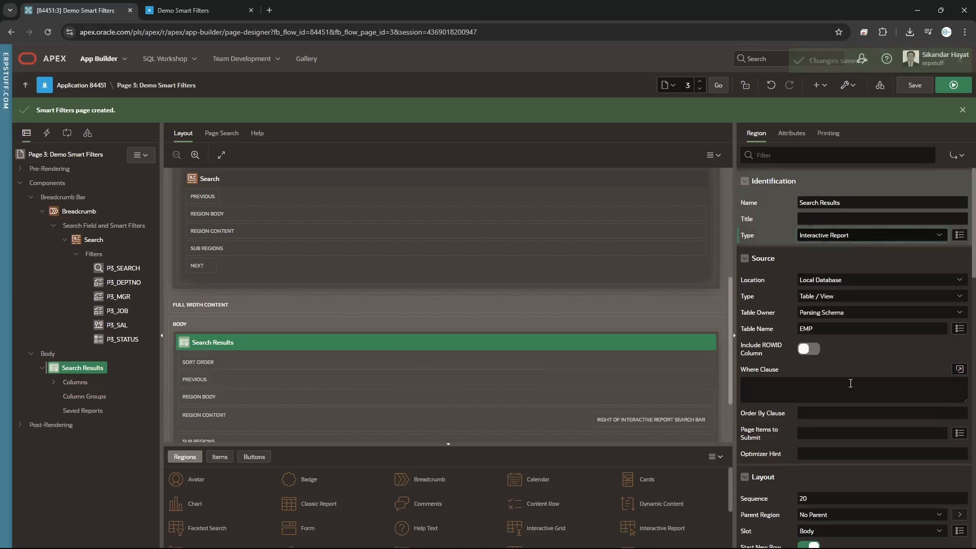
left_click(913, 86)
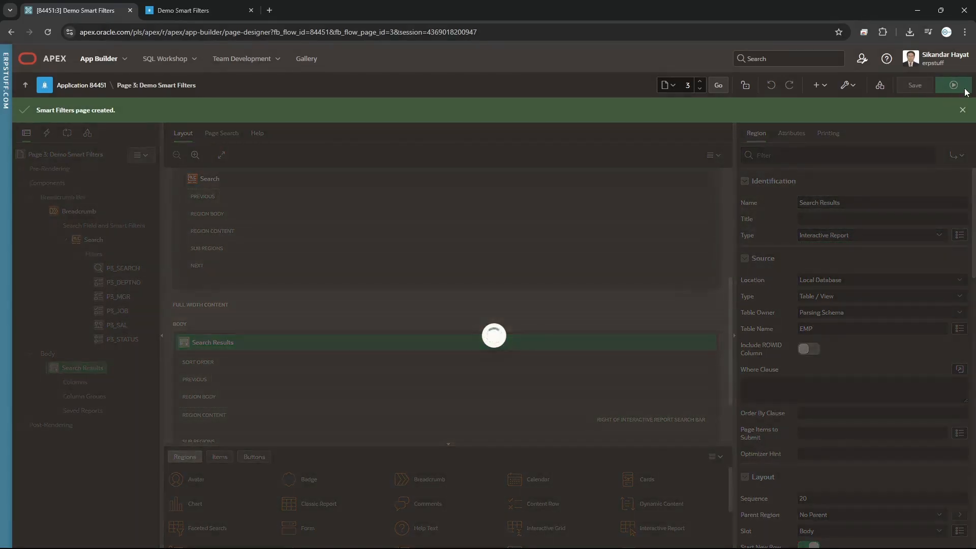
left_click(947, 87)
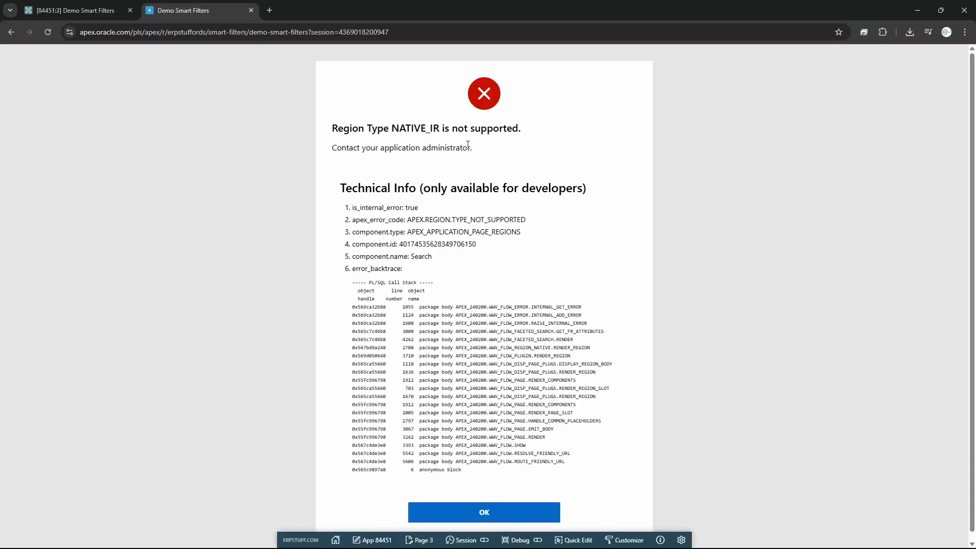
left_click(60, 16)
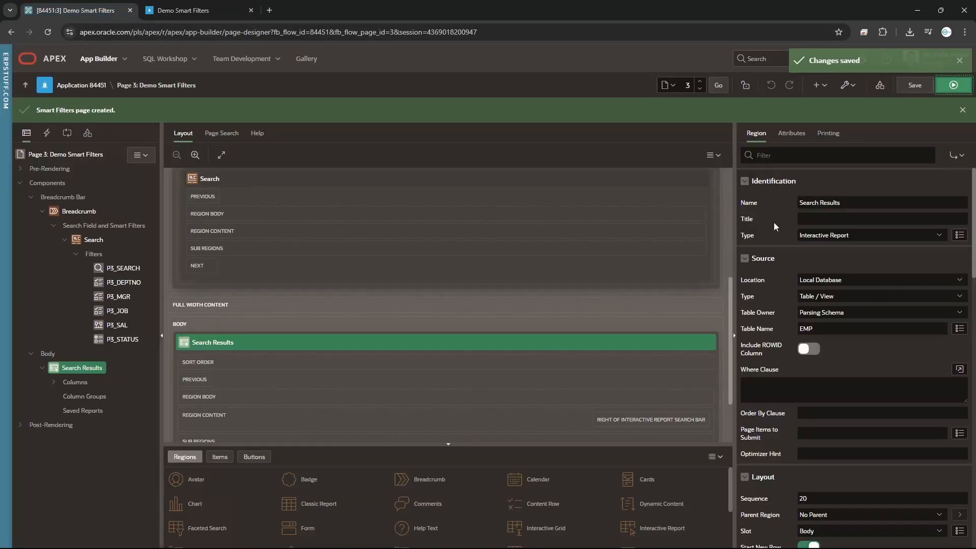
Try changing the Search Results region type to Interactive Grid, then save and run the page to test it.
left_click(818, 237)
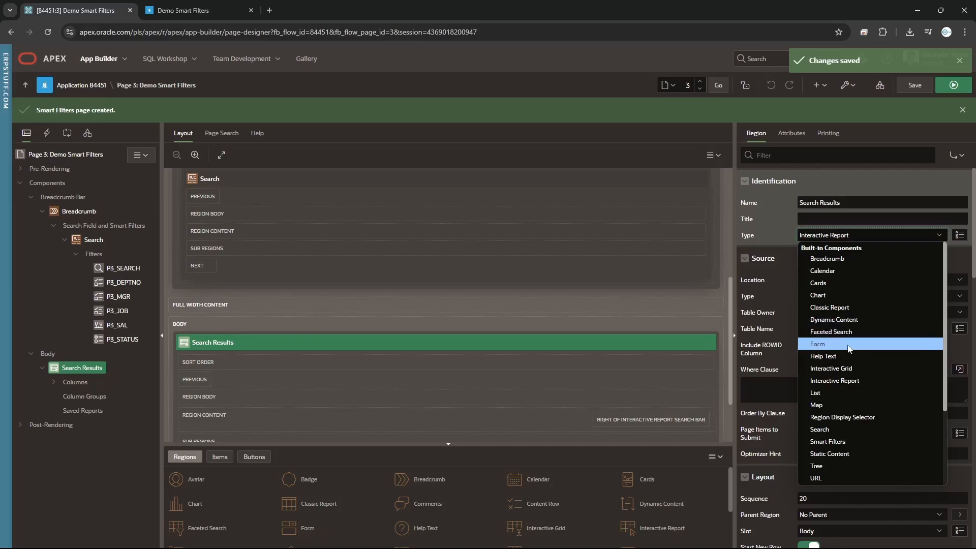
left_click(845, 368)
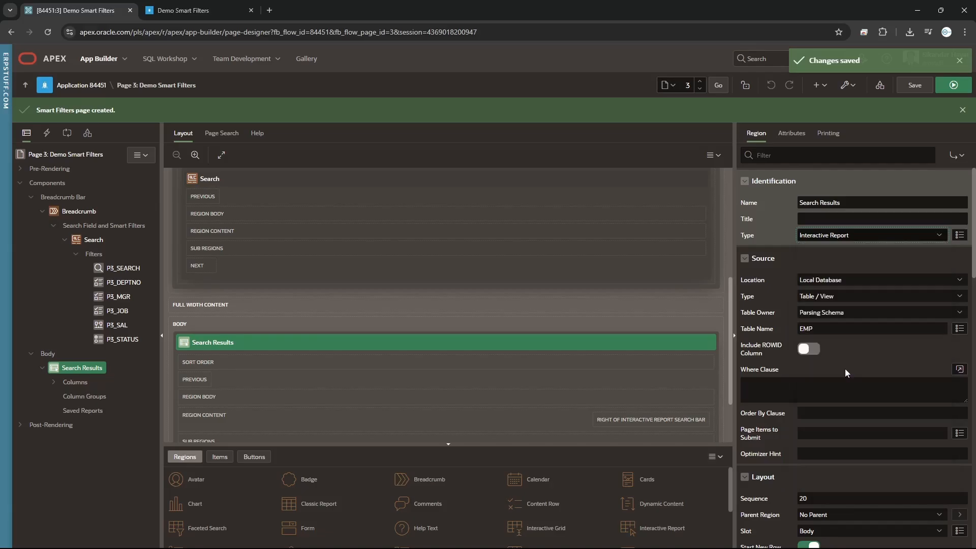
left_click(914, 85)
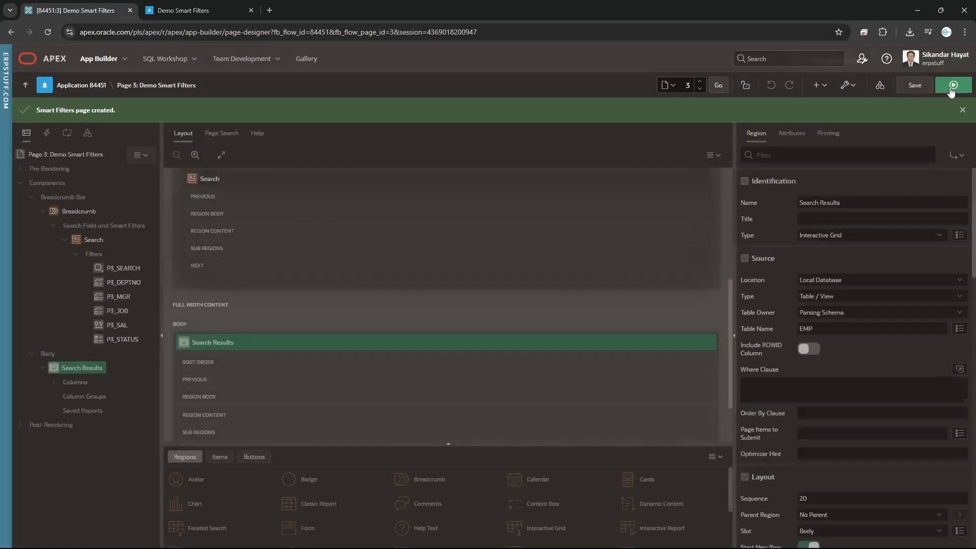
left_click(949, 87)
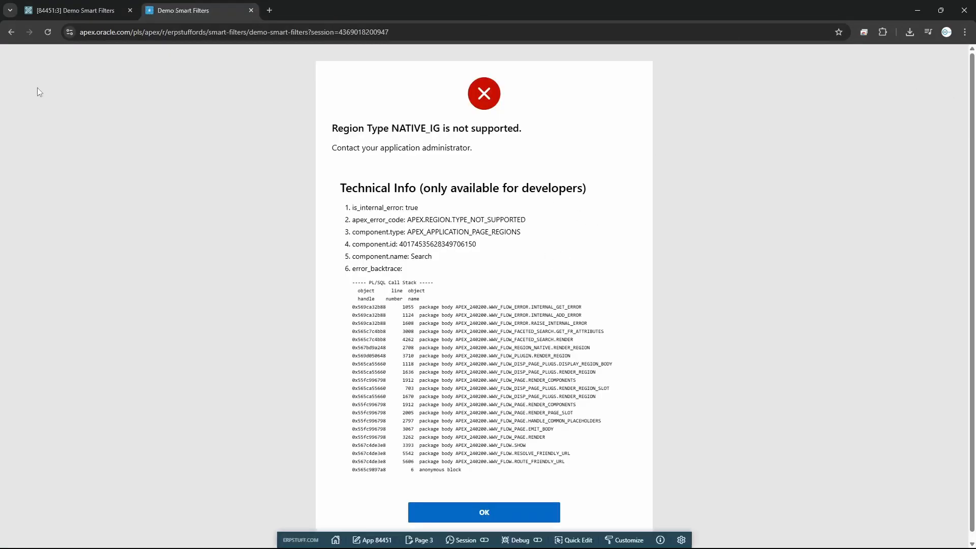
left_click(85, 15)
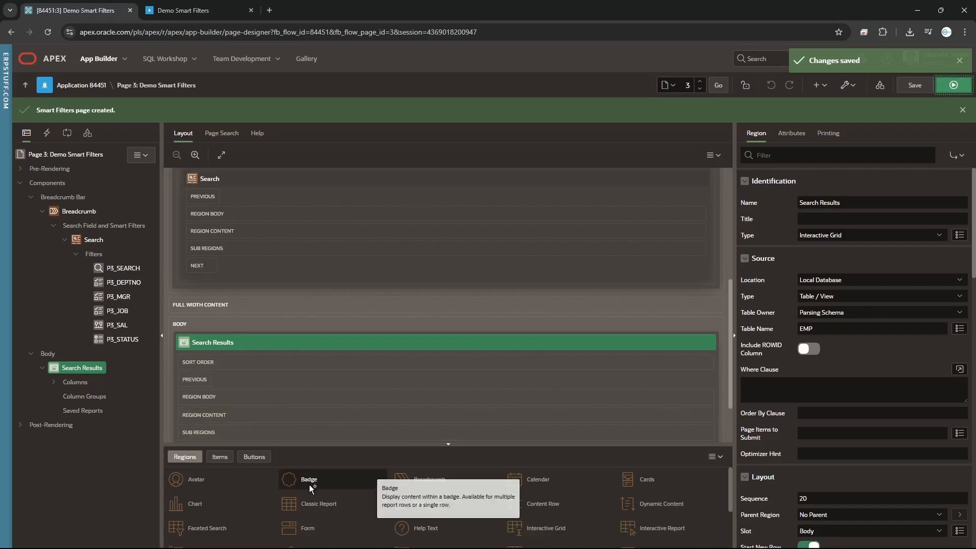
Change the Search Results region type to Cards, review its card attributes, and save and run the page.
left_click(856, 235)
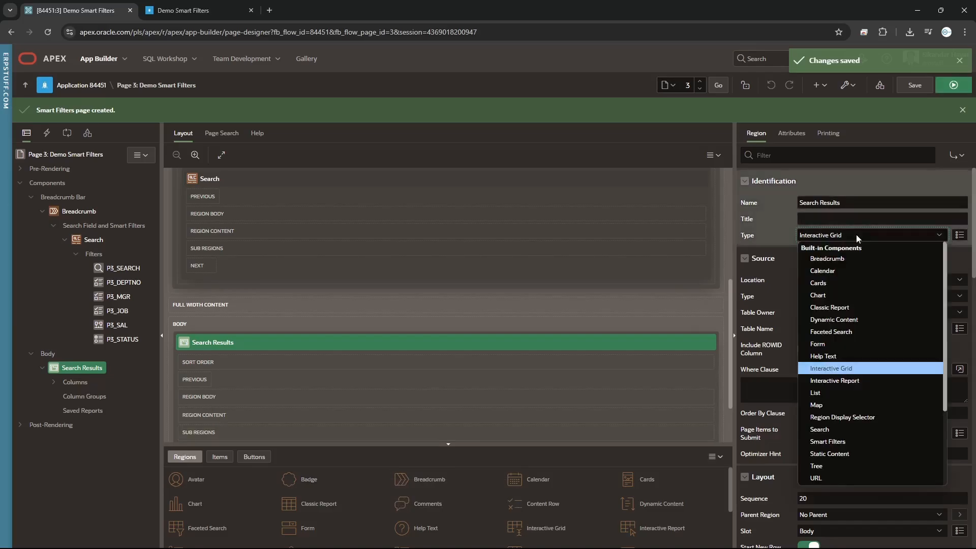
left_click(839, 283)
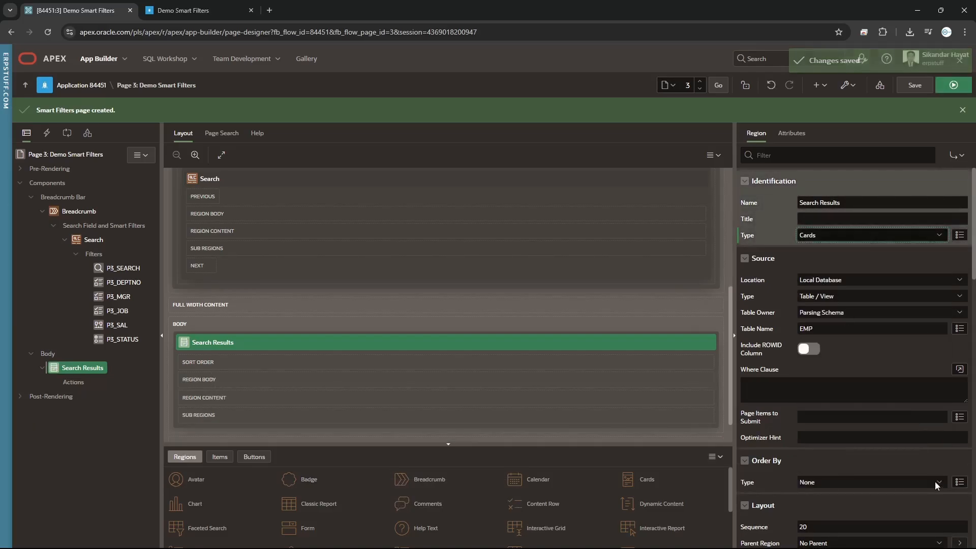
left_click(797, 136)
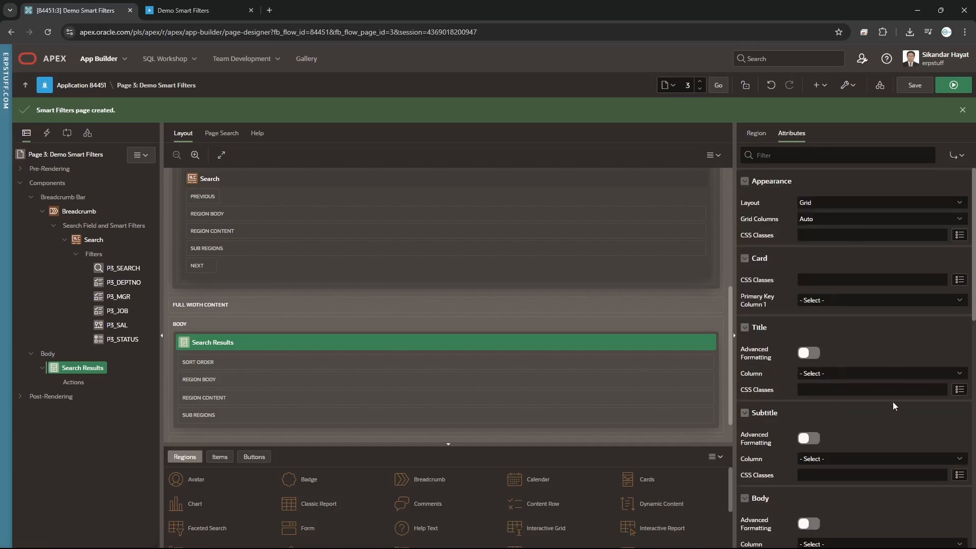
scroll(894, 417, "down", 2)
scroll(894, 414, "down", 2)
left_click(915, 85)
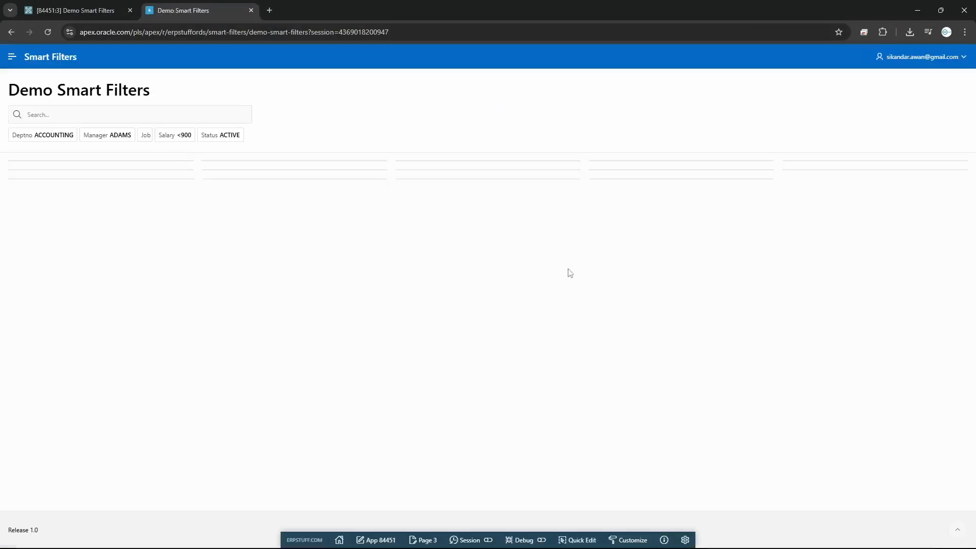
left_click(106, 11)
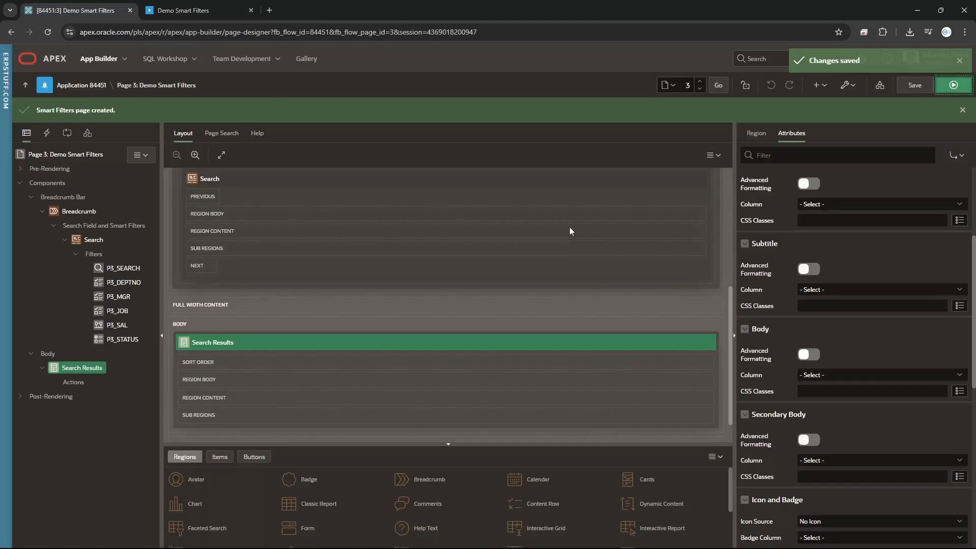
In the Cards attributes of Search Results, set Primary Key Column 1 to EMPNO and the Title column to ENAME.
scroll(871, 351, "up", 3)
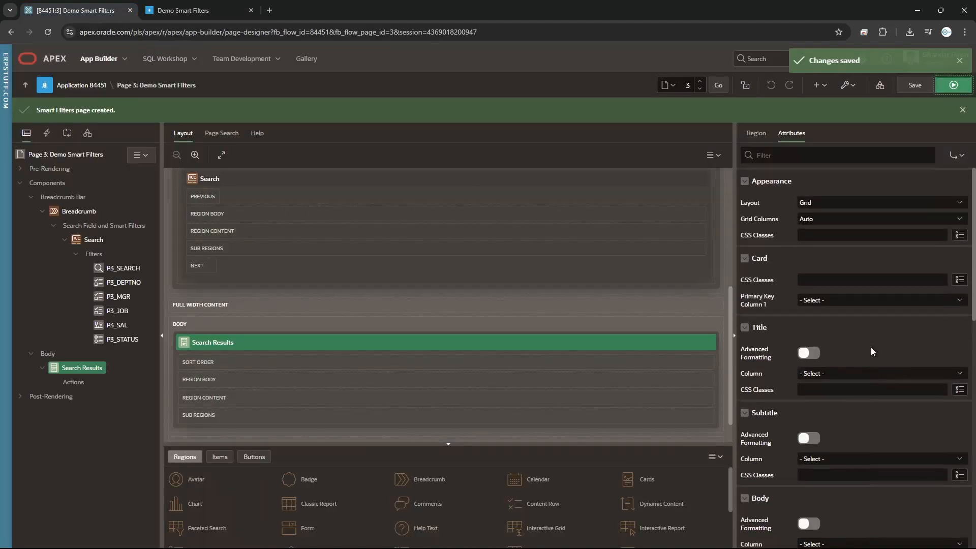
left_click(818, 301)
left_click(818, 317)
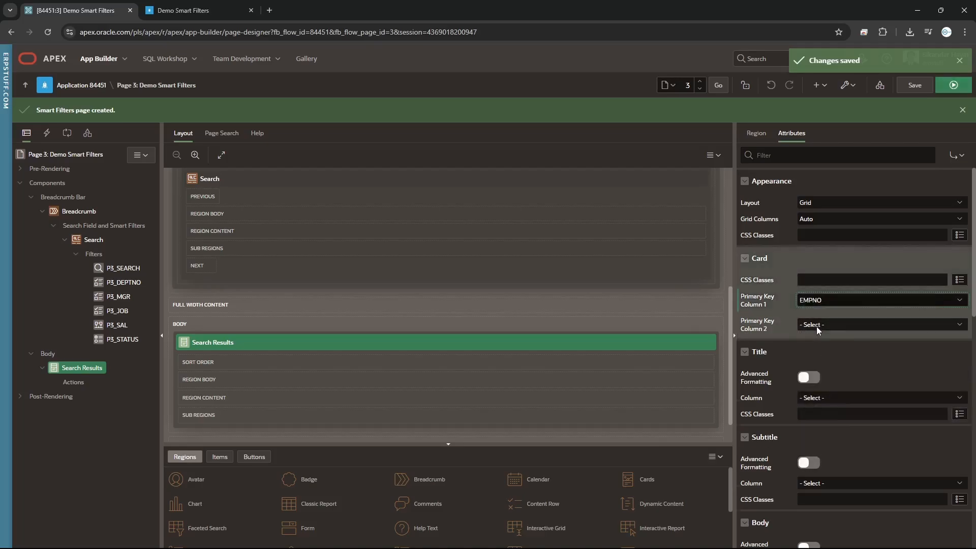
left_click(810, 398)
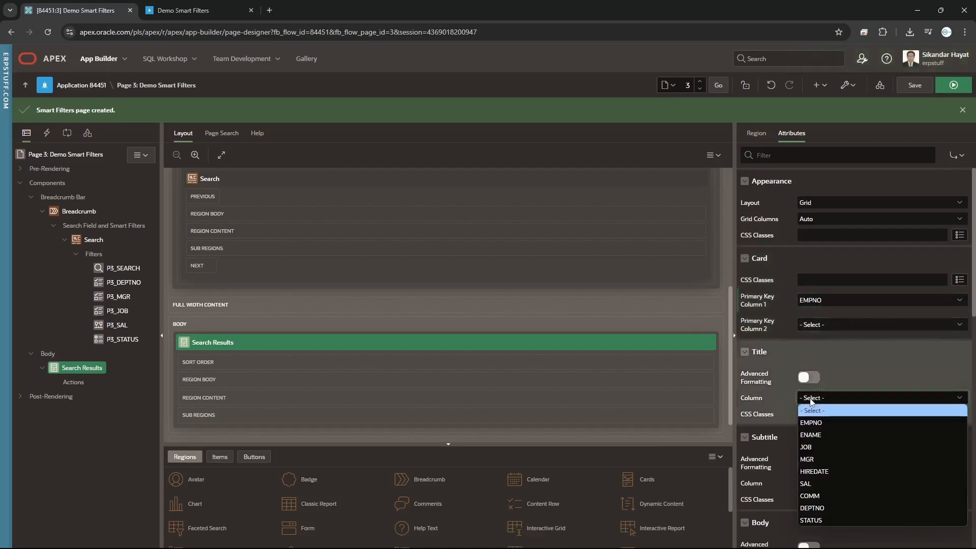
left_click(818, 434)
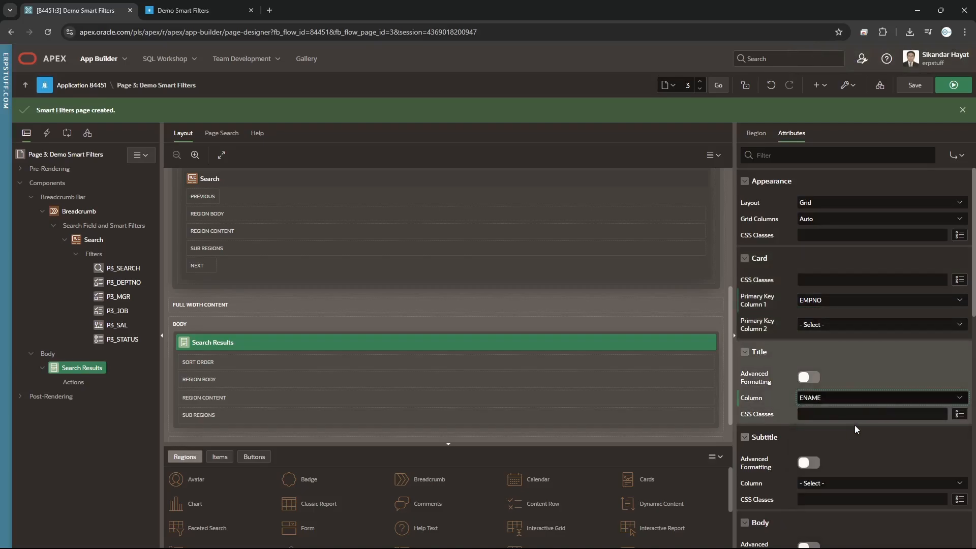
Set the card Subtitle column to SAL, then save and run the page.
scroll(855, 425, "down", 3)
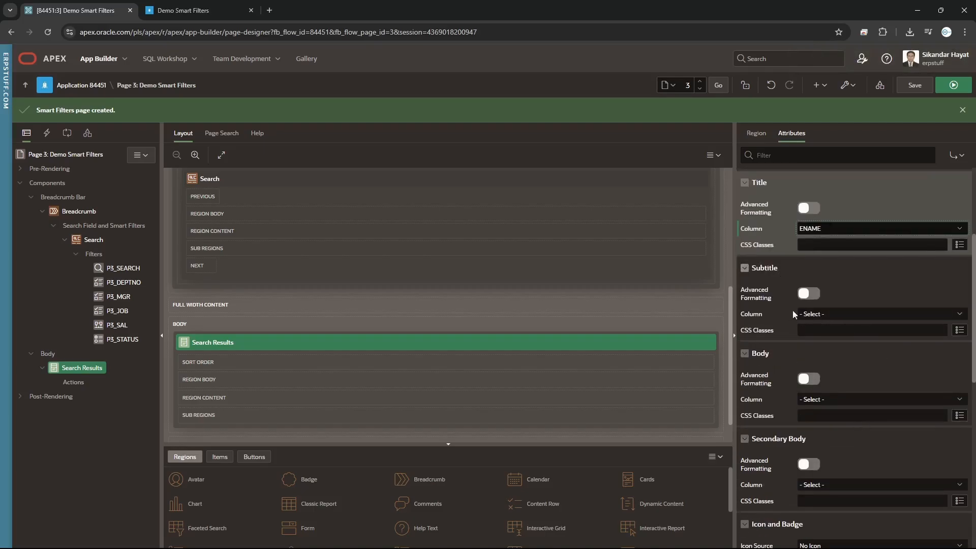
left_click(833, 314)
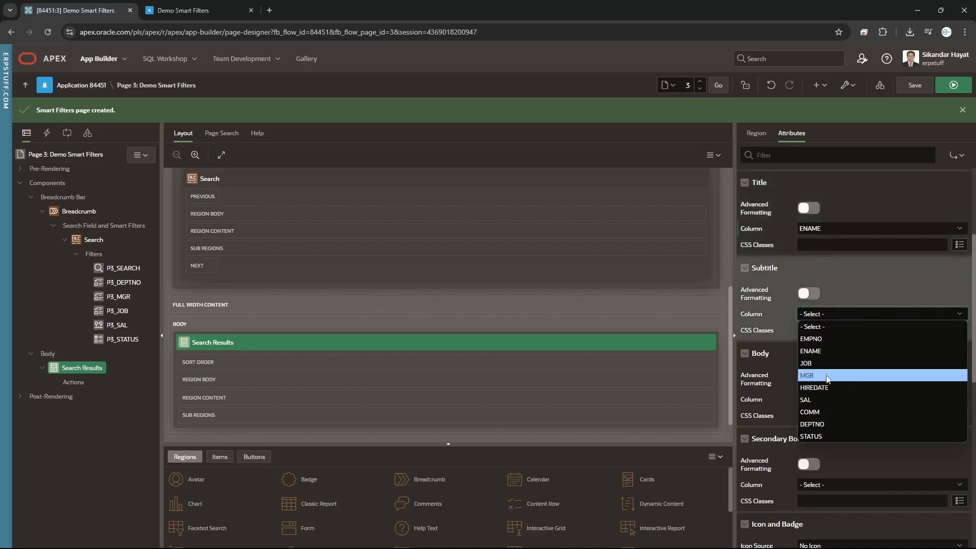
left_click(822, 400)
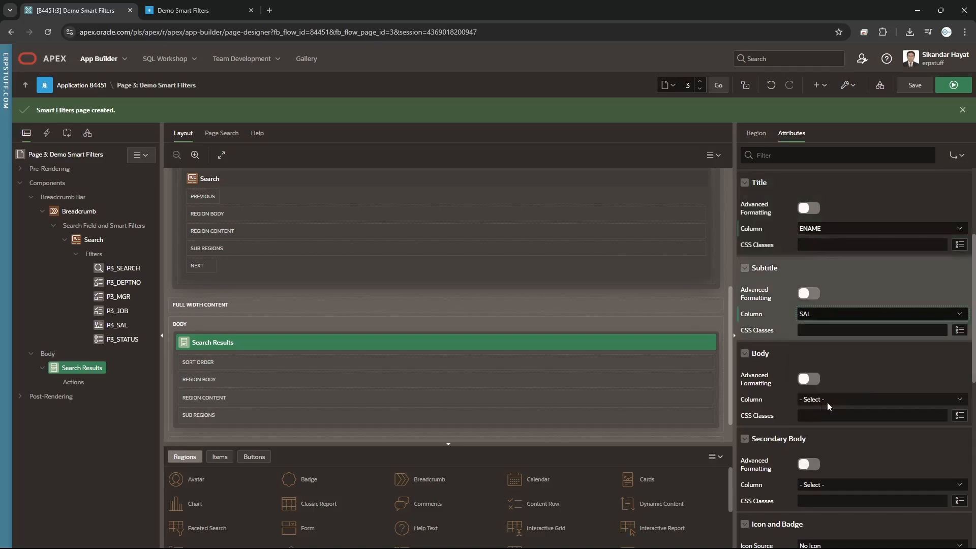
left_click(910, 86)
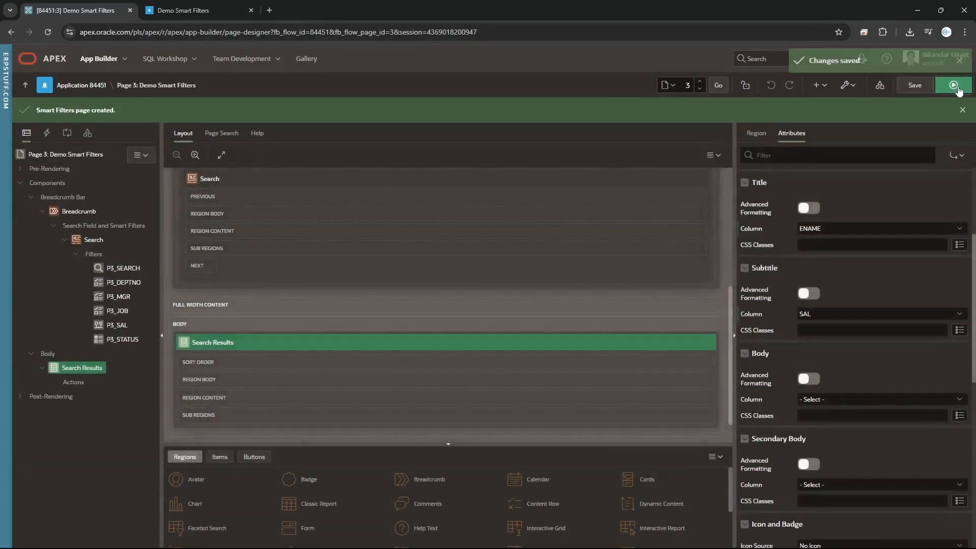
left_click(953, 86)
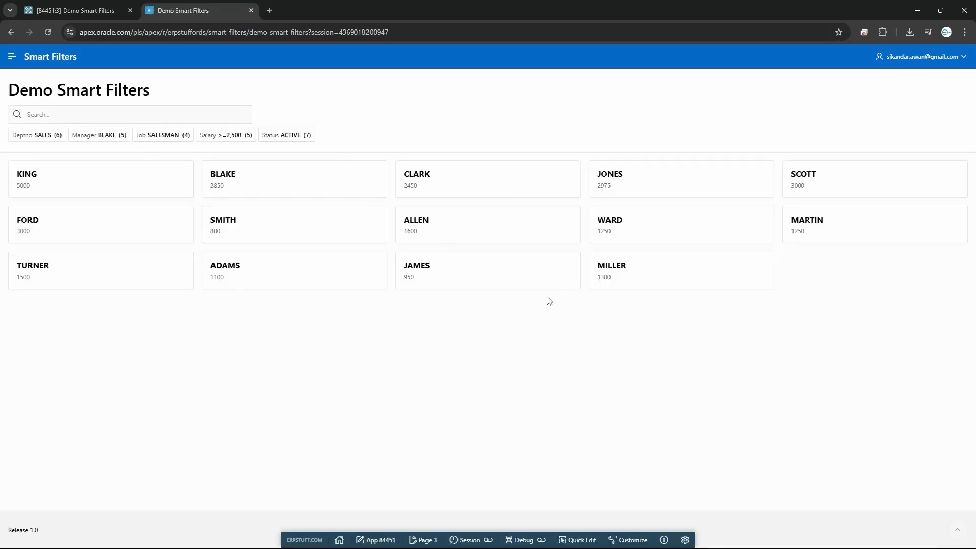
Filter the cards by Job SALESMAN and add MANAGER, ANALYST and PRESIDENT to the Job selection.
left_click(175, 136)
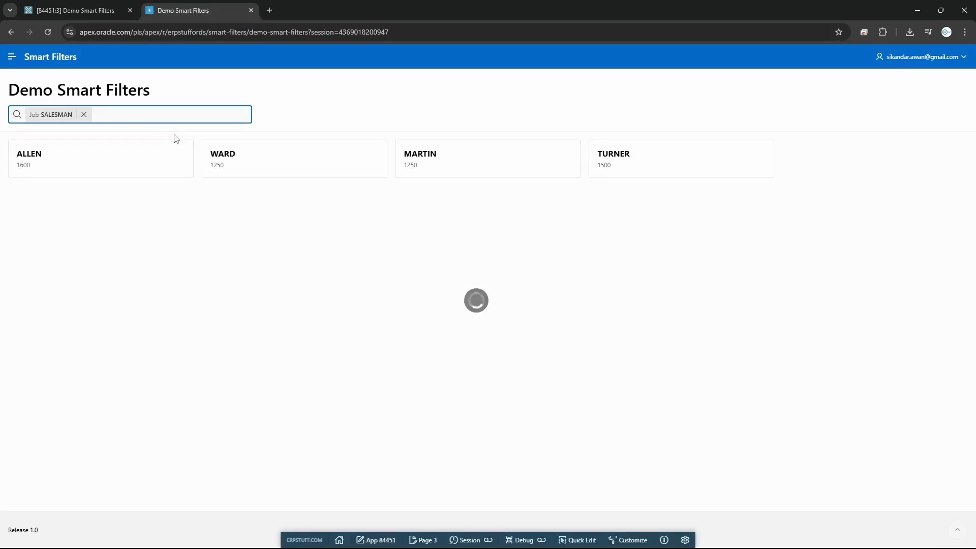
left_click(56, 119)
left_click(61, 168)
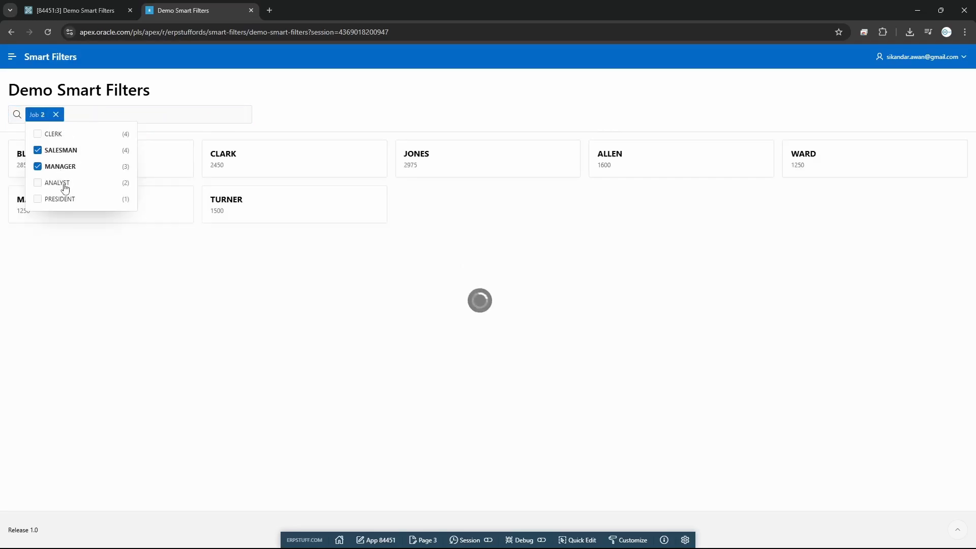
left_click(65, 185)
left_click(62, 199)
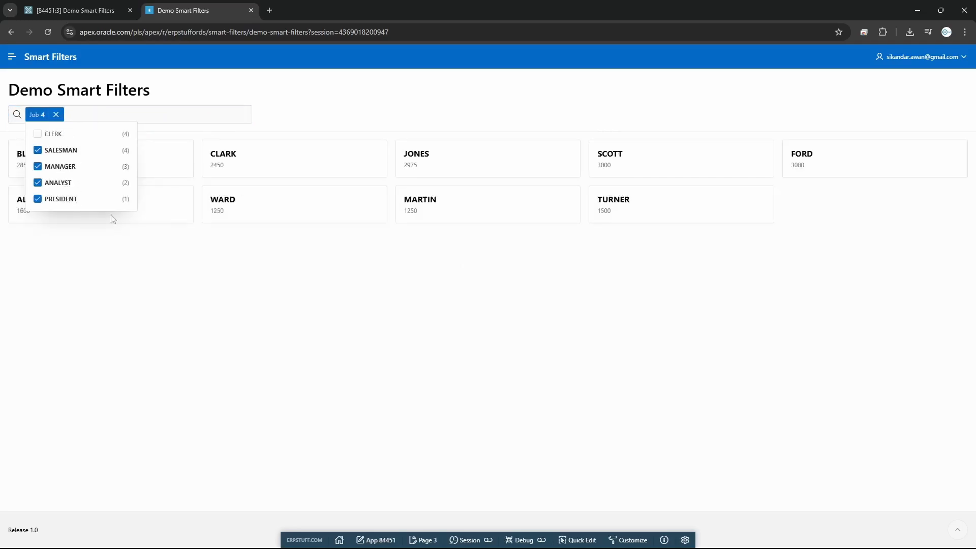
left_click(335, 256)
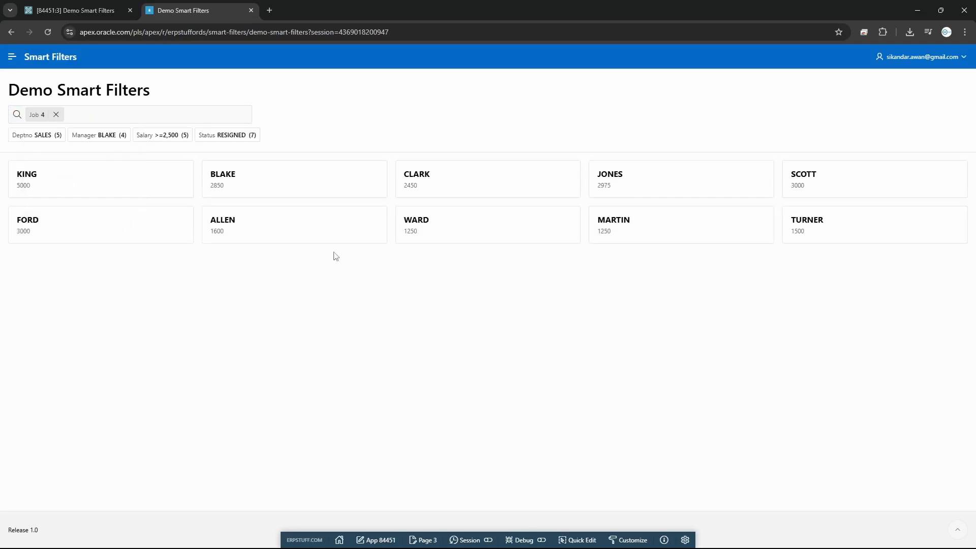
Enable Collapsed Search Field for the P3_SEARCH filter in Page Designer, then save and run the page.
left_click(78, 10)
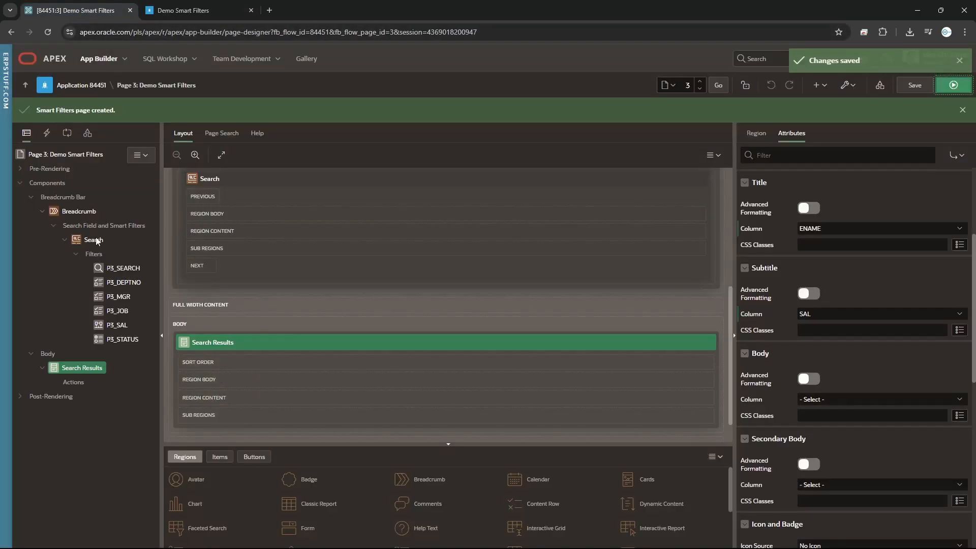
left_click(125, 270)
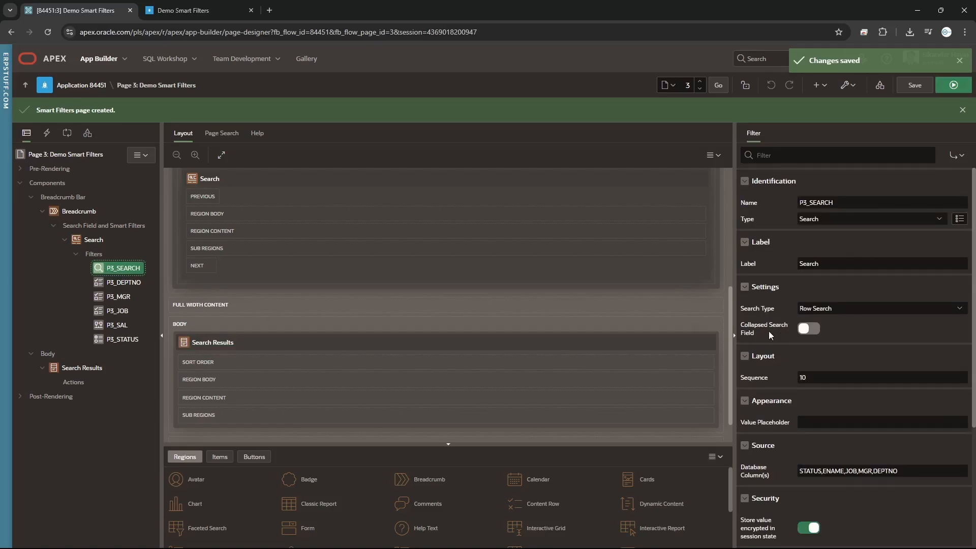
left_click(815, 330)
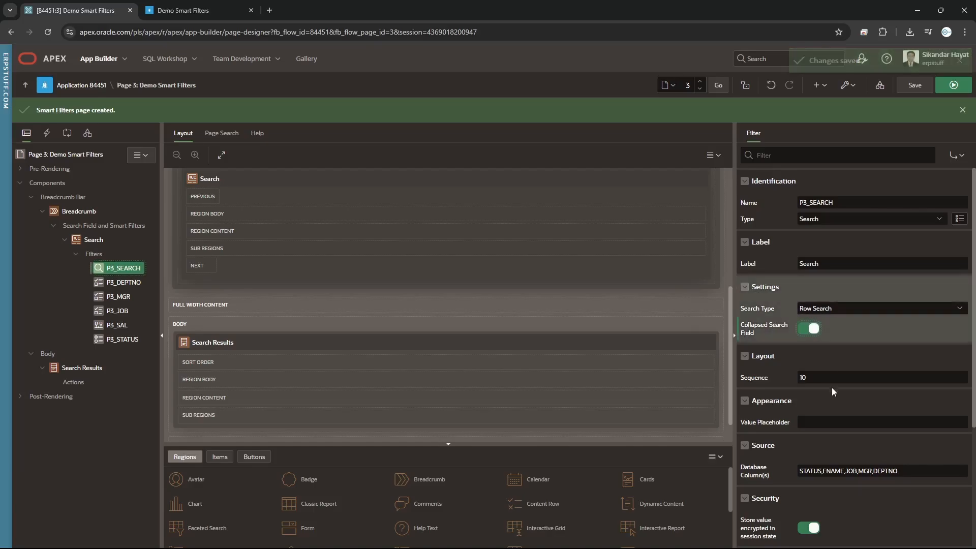
left_click(915, 87)
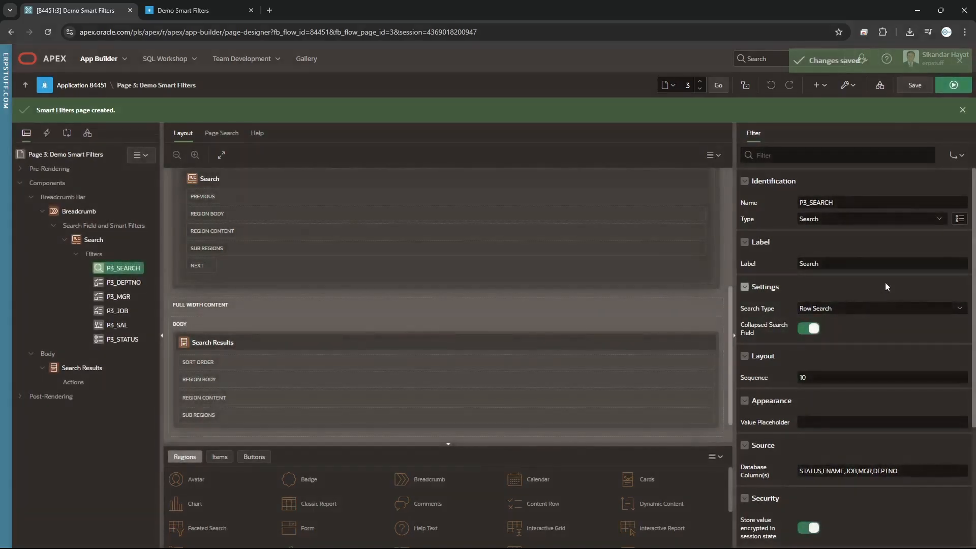
left_click(952, 85)
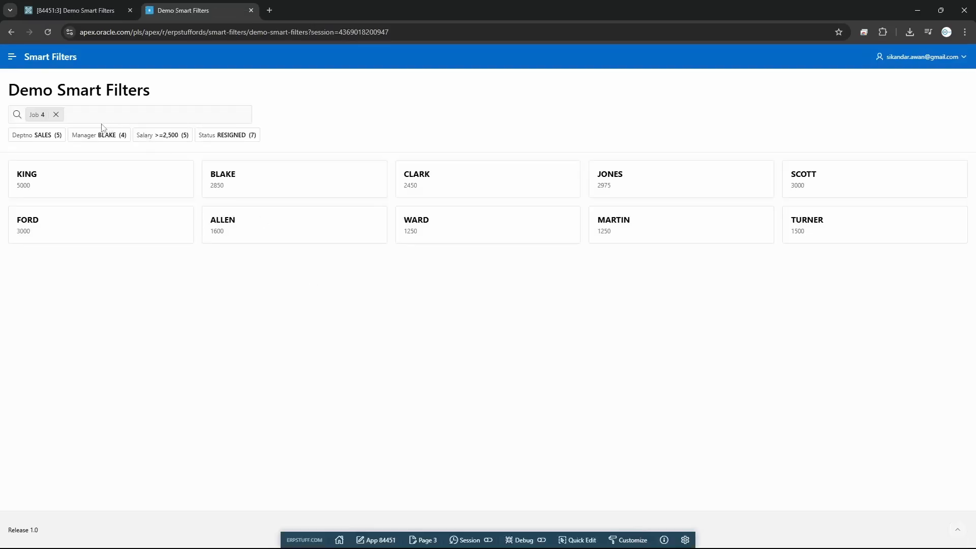
Clear the Job filter and reload the running page to test opening and closing the collapsed search field.
left_click(56, 115)
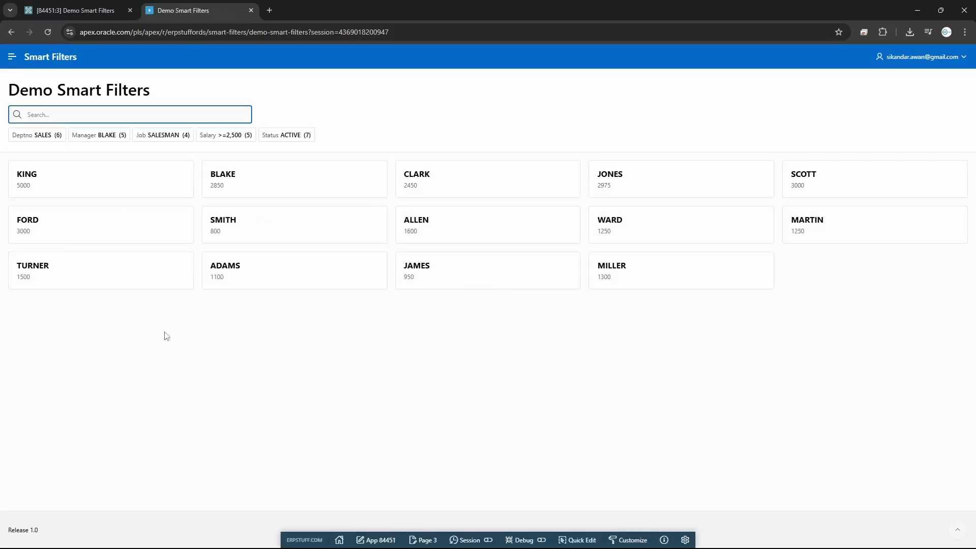
left_click(48, 32)
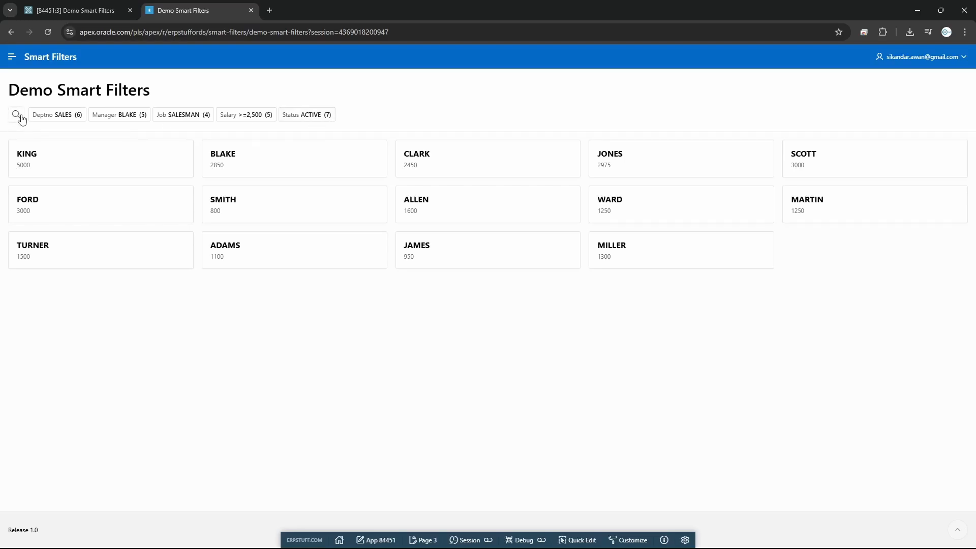
left_click(22, 118)
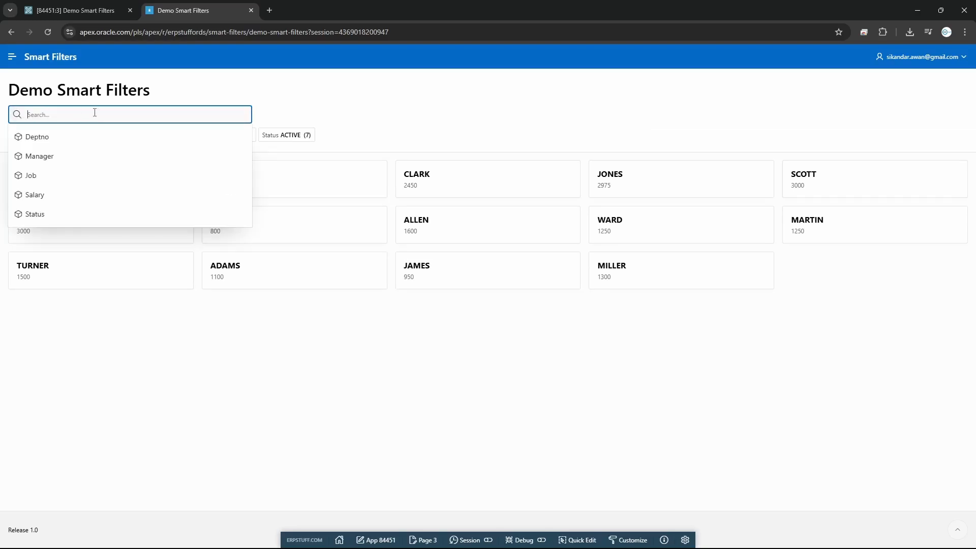
left_click(309, 108)
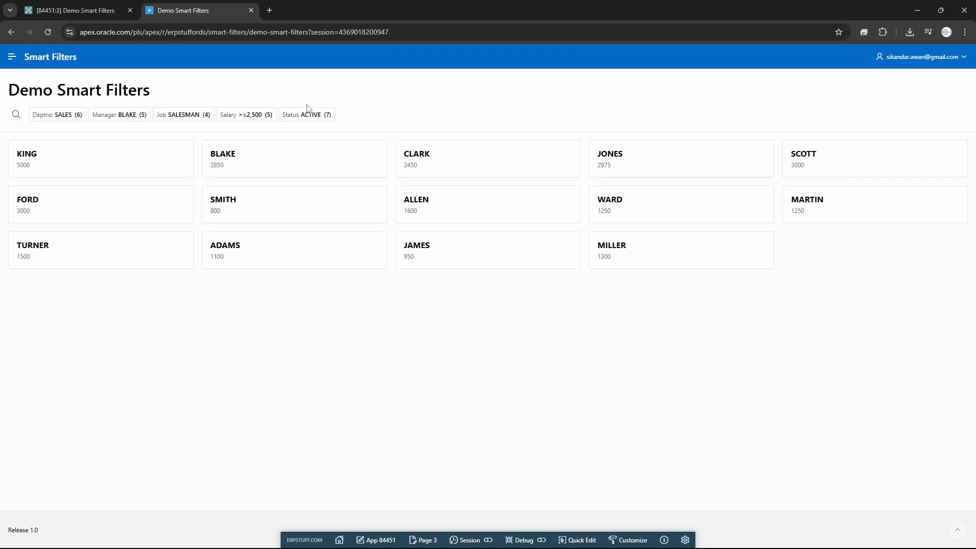
left_click(19, 124)
left_click(484, 109)
Return to Page Designer and delete the P3_STATUS filter from the Search region.
left_click(84, 12)
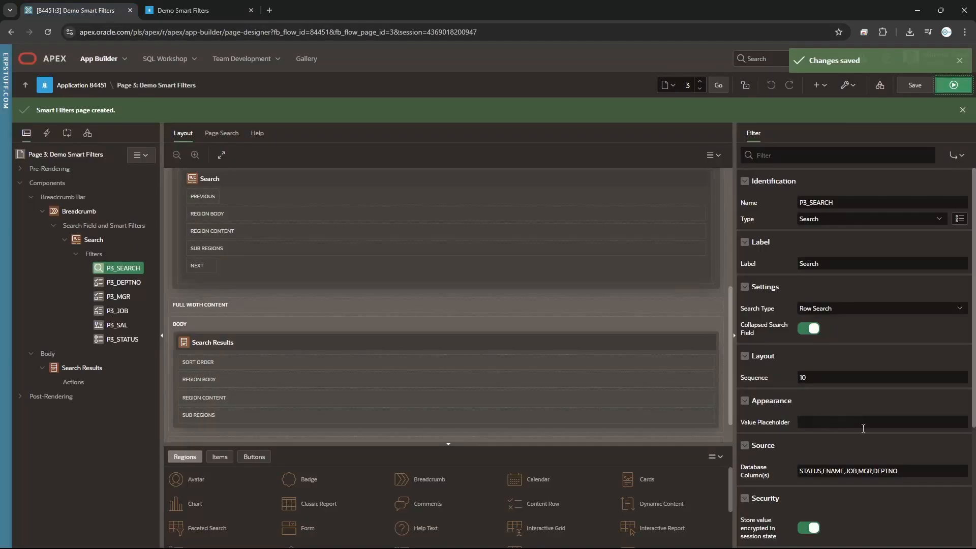
scroll(886, 499, "down", 3)
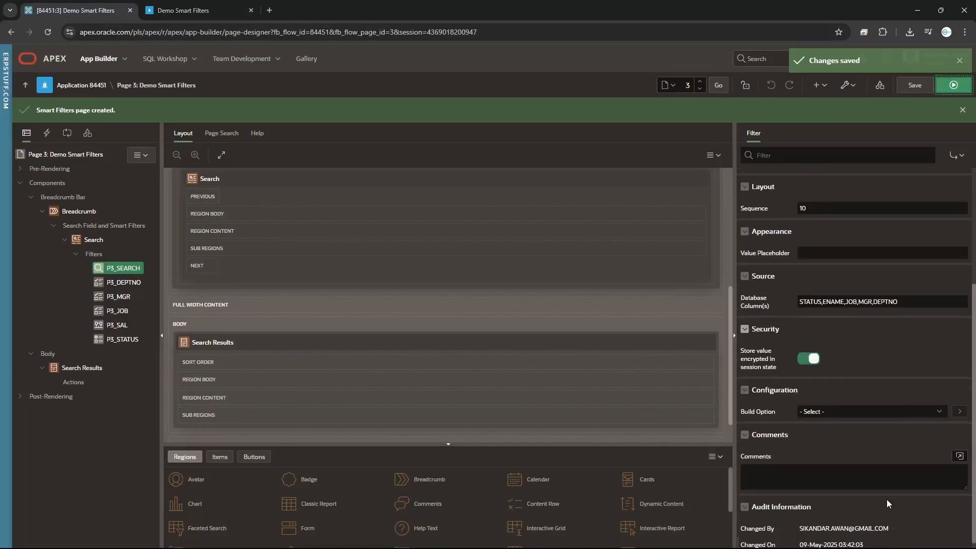
scroll(887, 500, "up", 3)
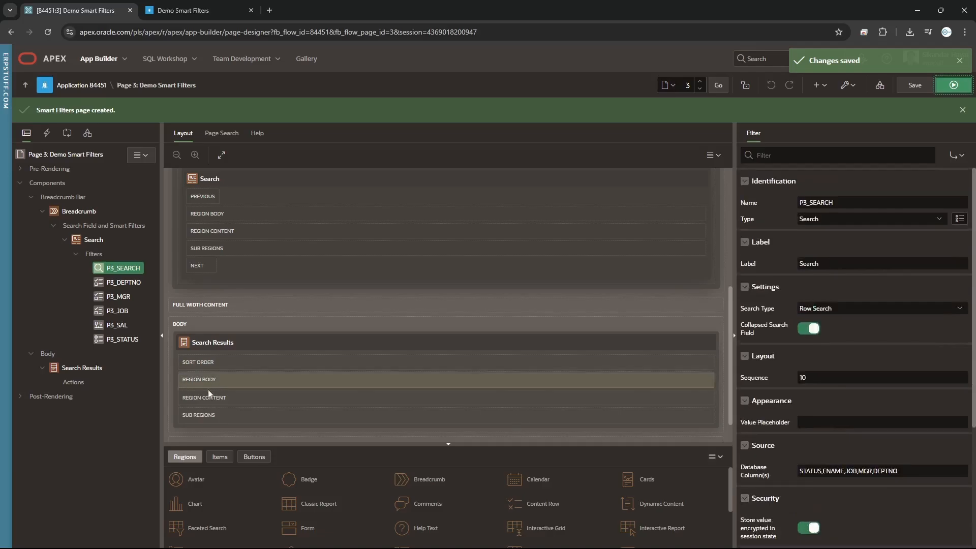
left_click(120, 341)
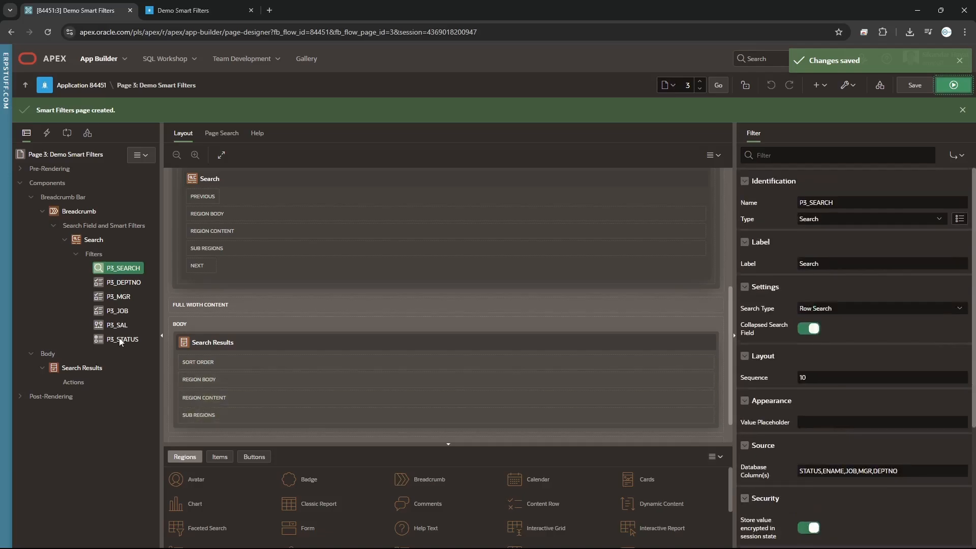
key("Delete")
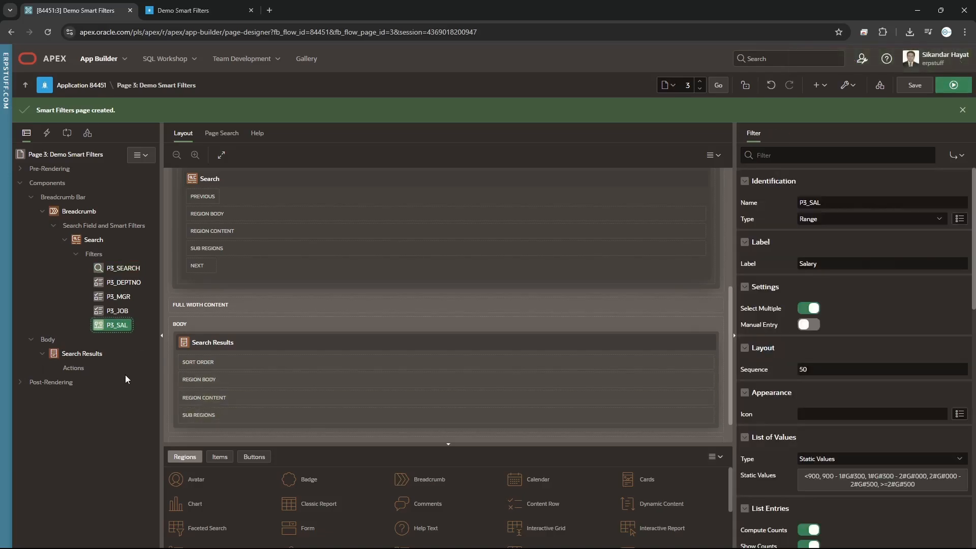
Remove STATUS from the P3_SEARCH database columns, leaving ENAME,JOB,MGR,DEPTNO, and save the page.
left_click(114, 269)
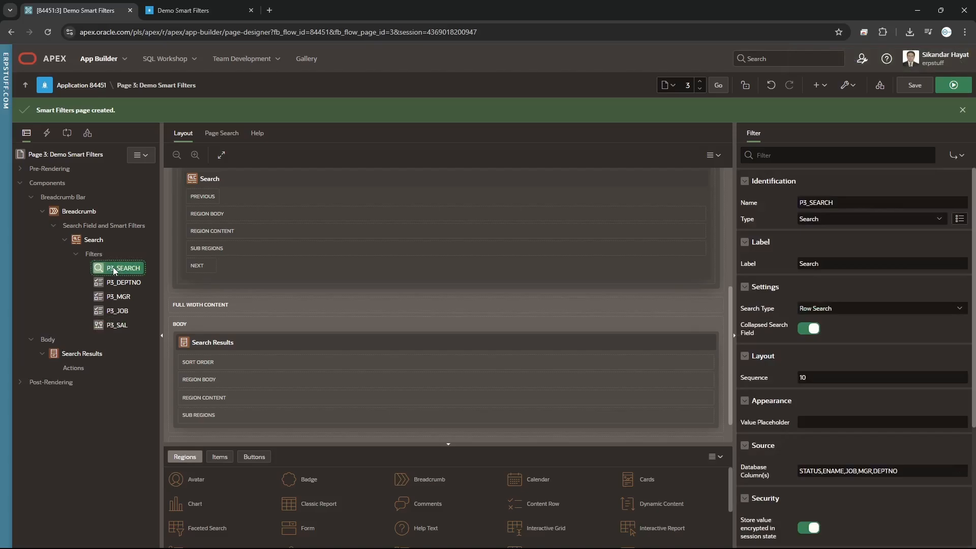
left_click(821, 471)
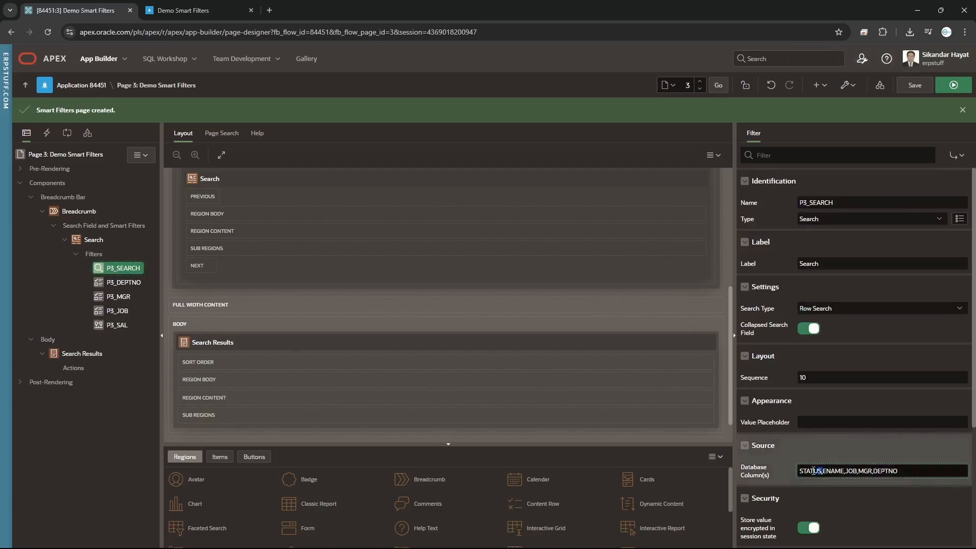
key("shift+Home")
key("BackSpace")
left_click(917, 84)
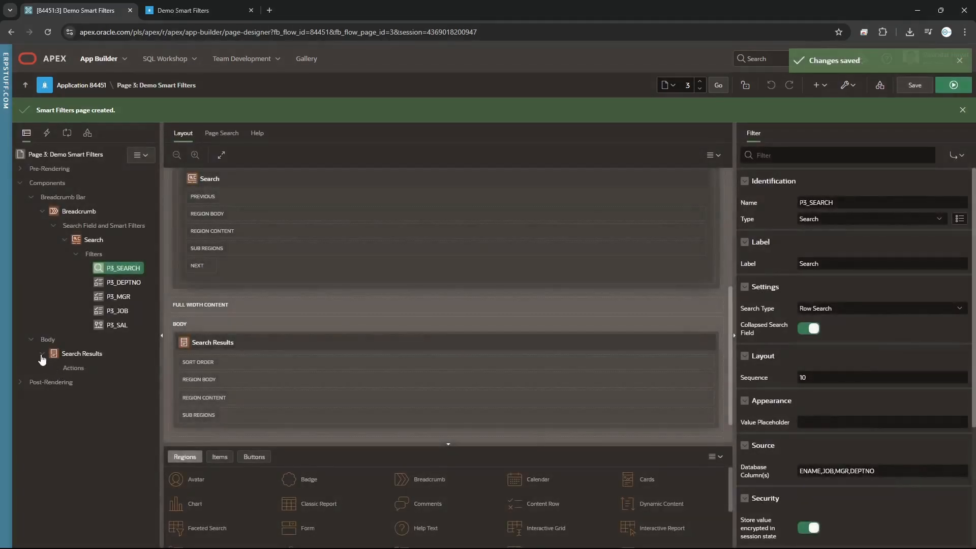
Change the Search Results region type to Classic Report and save the page.
left_click(42, 353)
left_click(42, 354)
left_click(73, 355)
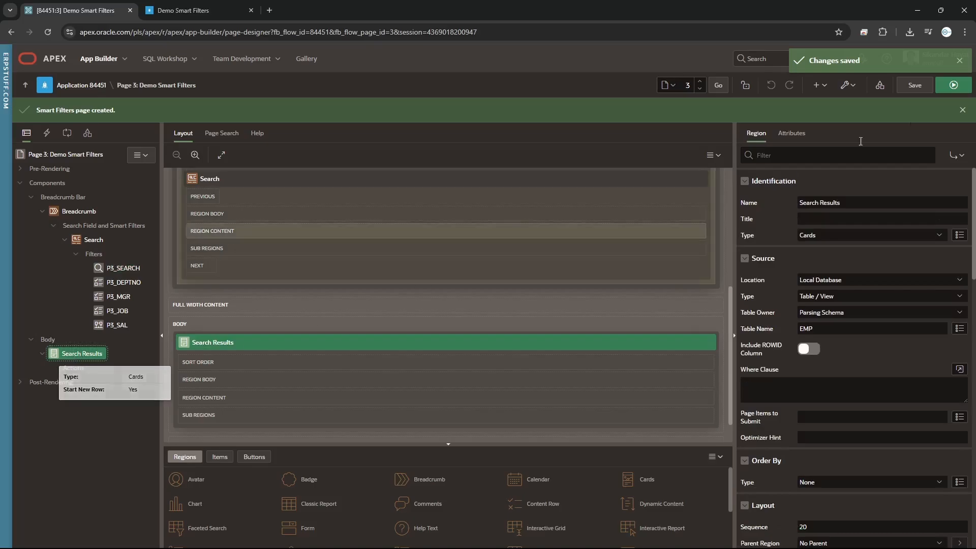
left_click(834, 235)
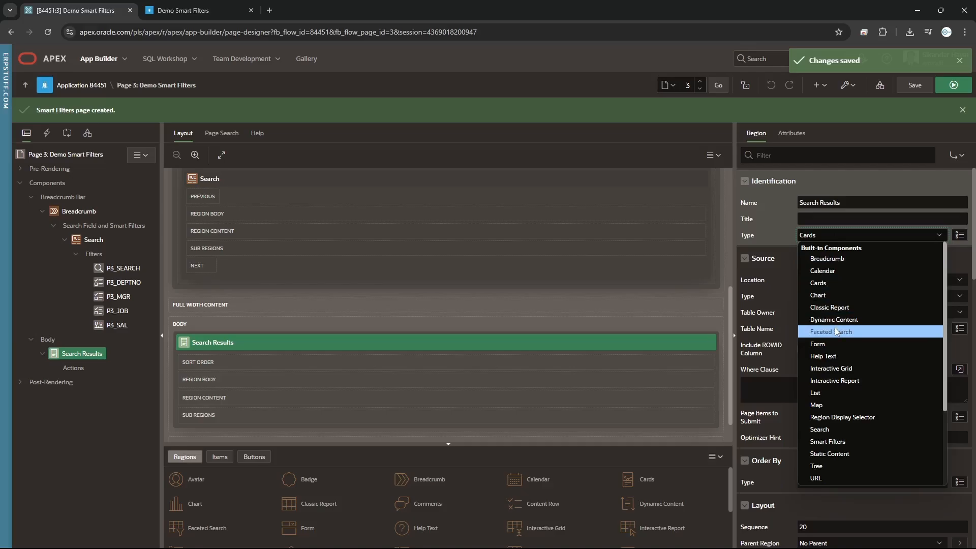
left_click(834, 309)
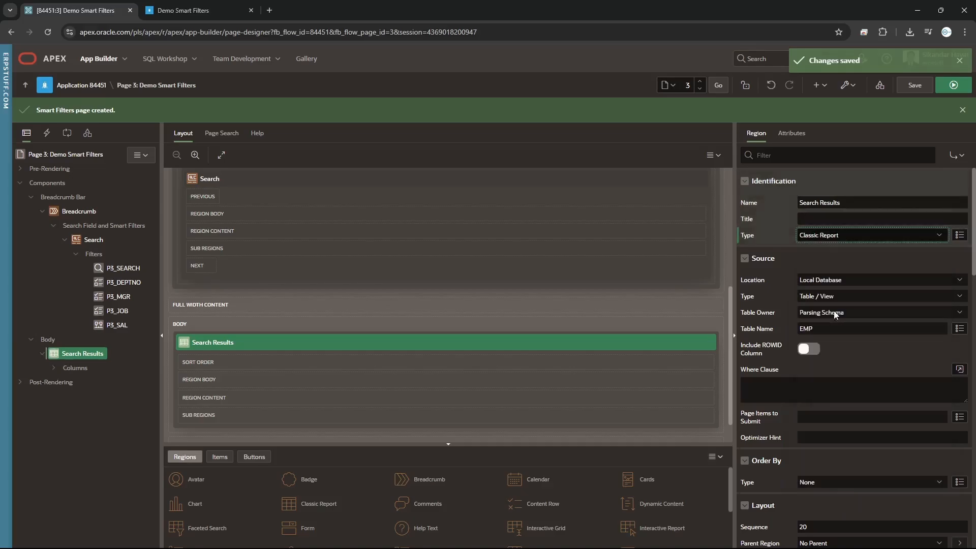
left_click(913, 90)
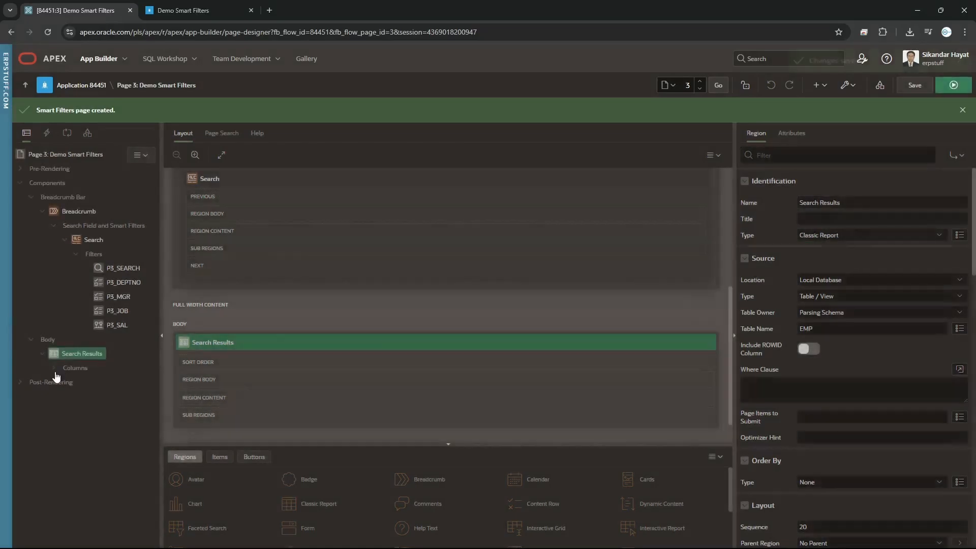
Expand the Search Results columns and examine the STATUS column's name and properties.
left_click(54, 369)
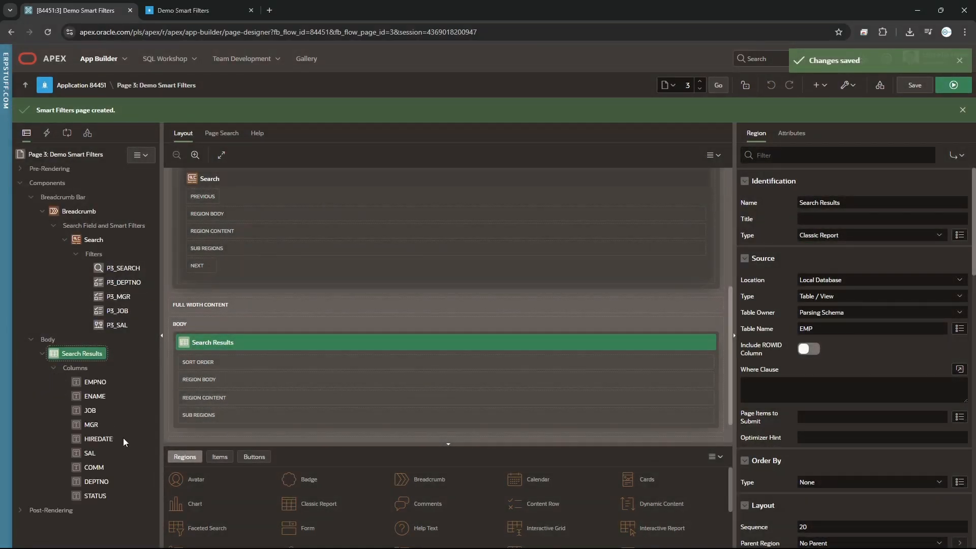
left_click(99, 497)
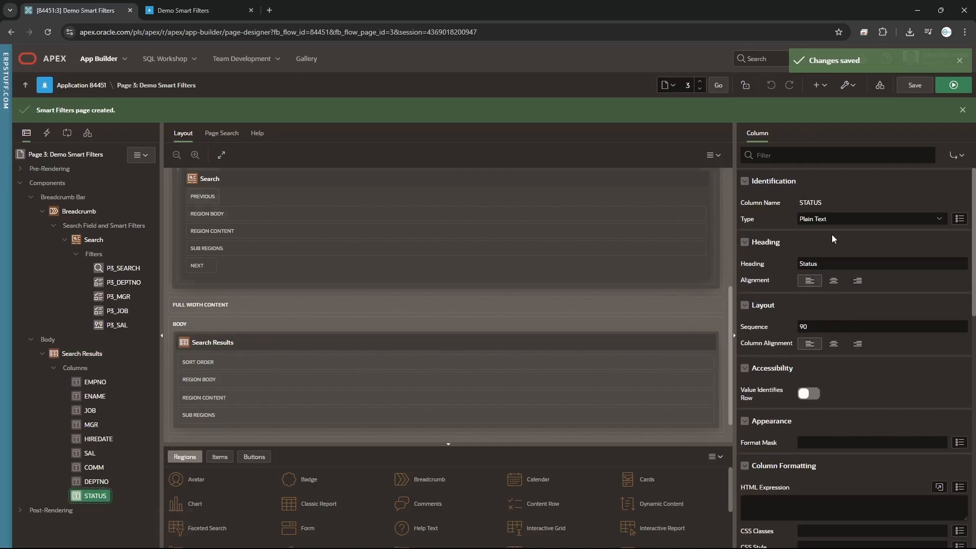
left_click(811, 205)
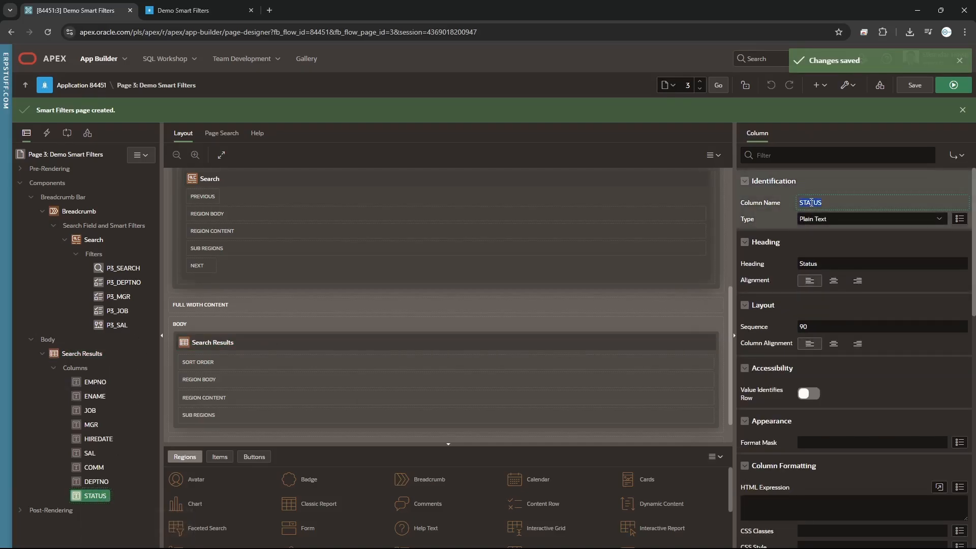
Try to create a new filter in the Search region and name it P3_STATUS.
left_click(100, 256)
right_click(99, 256)
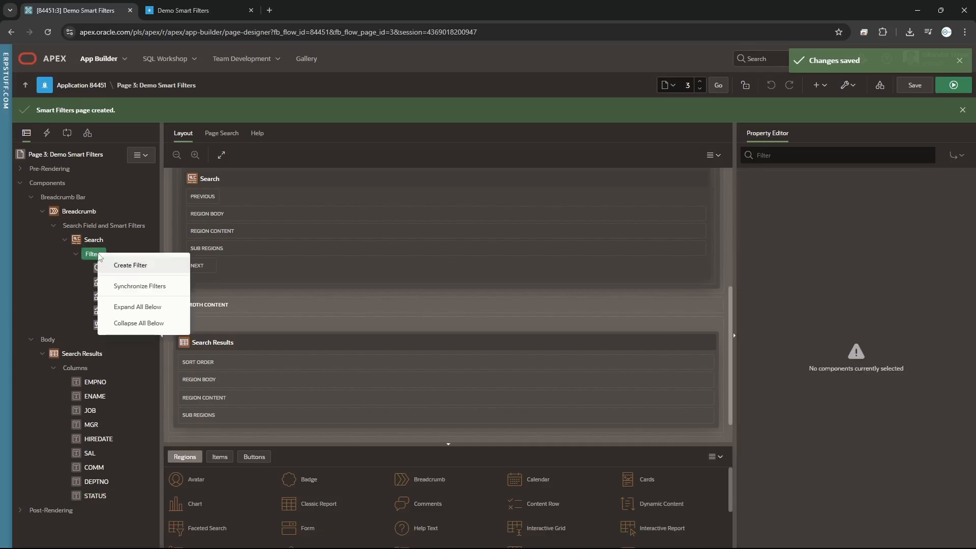
left_click(140, 265)
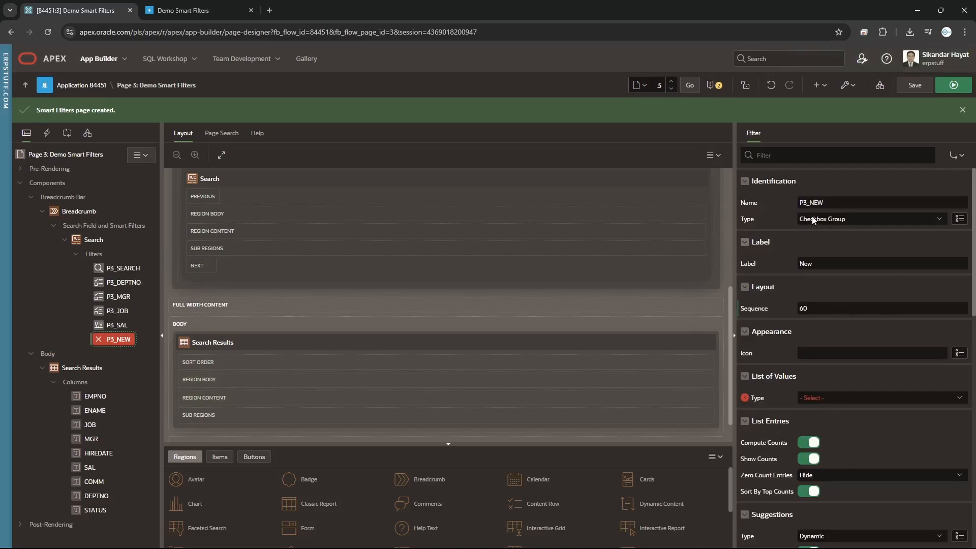
left_click_drag(810, 203, 841, 207)
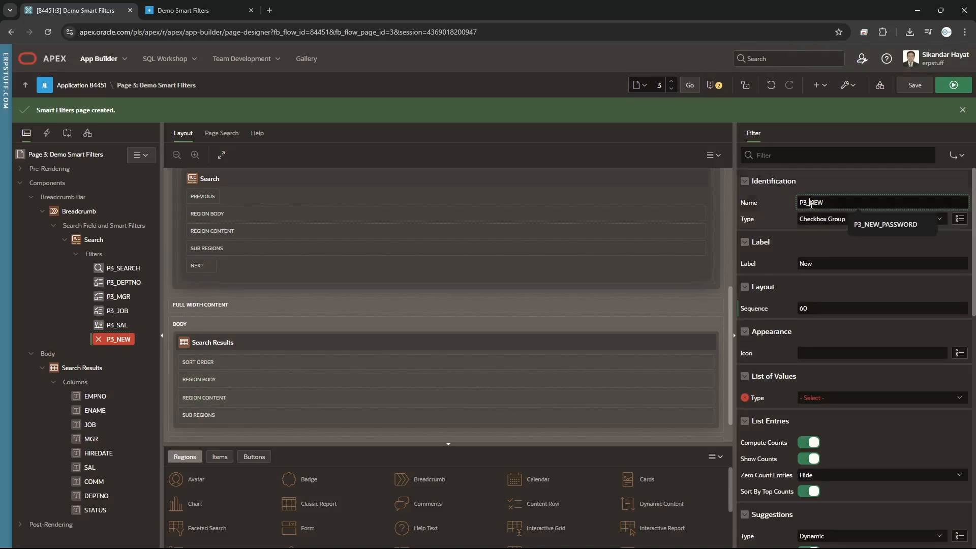
type("STATUS")
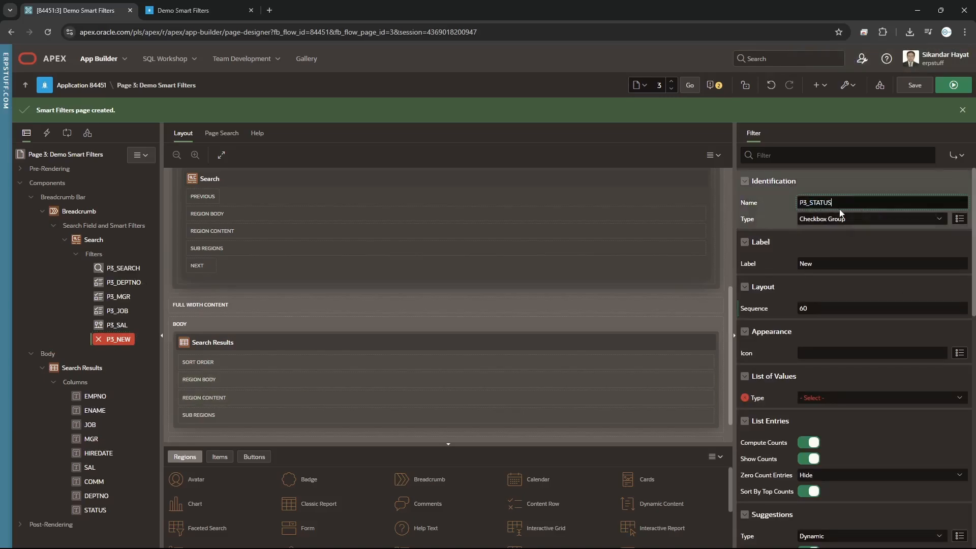
key("Return")
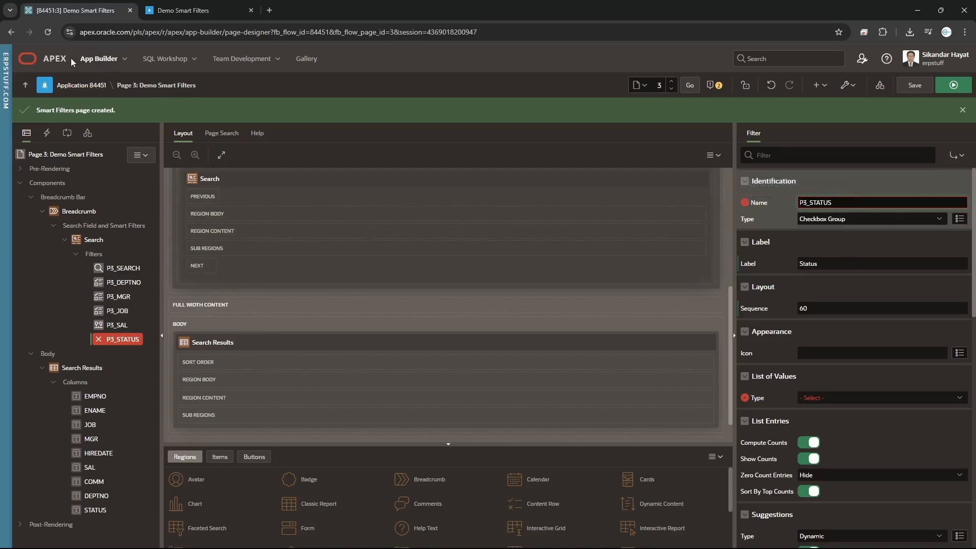
Reload Page Designer discarding the unsaved changes, and create a filter named P3_STATUS in the Search region.
left_click(49, 33)
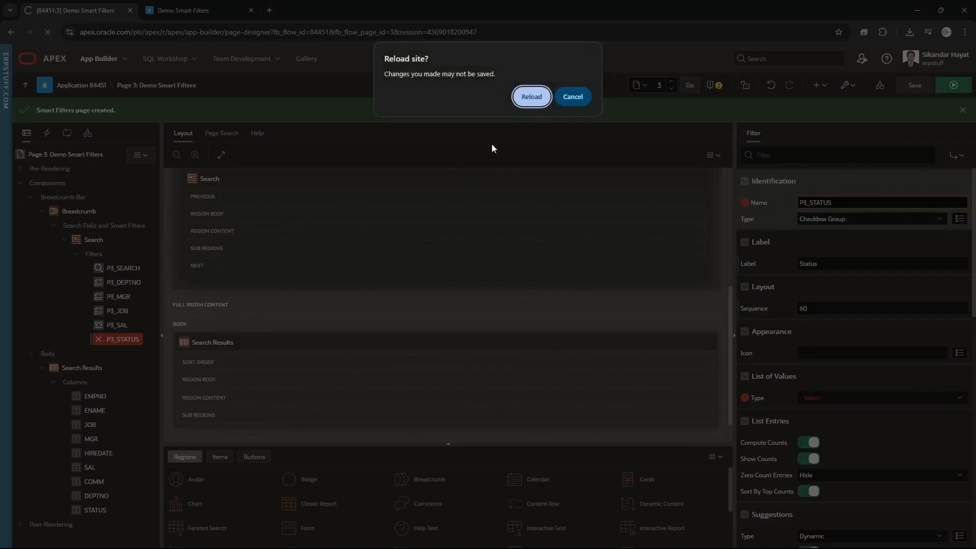
left_click(538, 97)
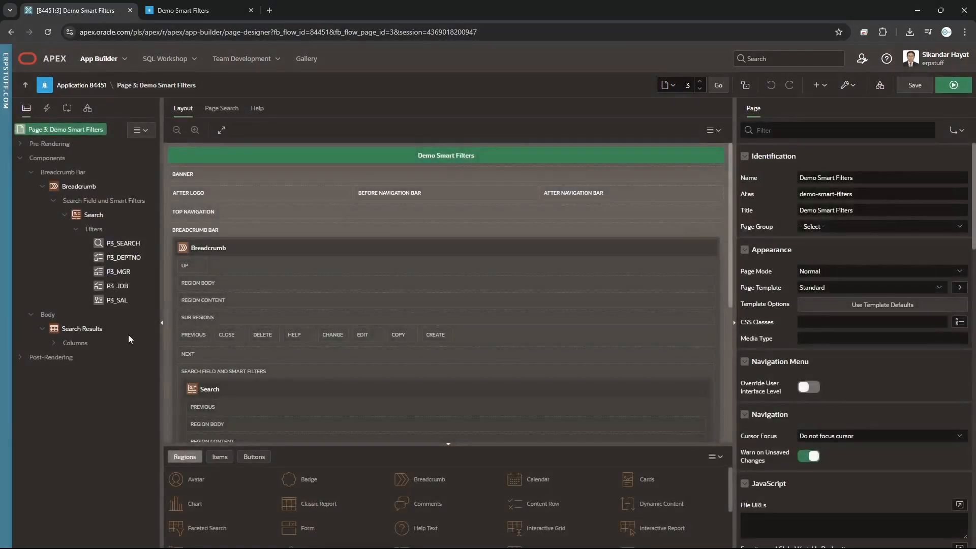
left_click(96, 217)
right_click(96, 217)
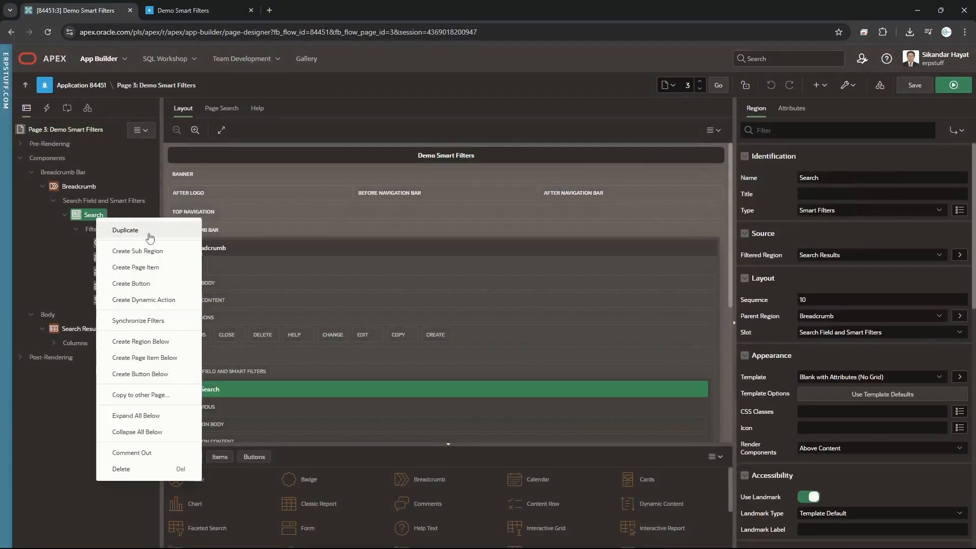
left_click(97, 220)
left_click(95, 229)
right_click(95, 232)
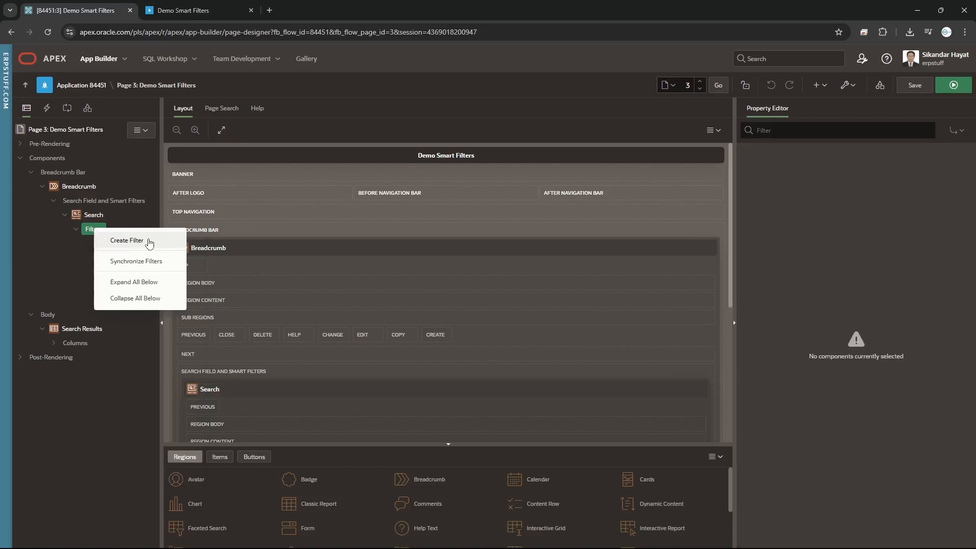
left_click(149, 243)
left_click_drag(810, 181, 858, 181)
type("STATUS")
key("Tab")
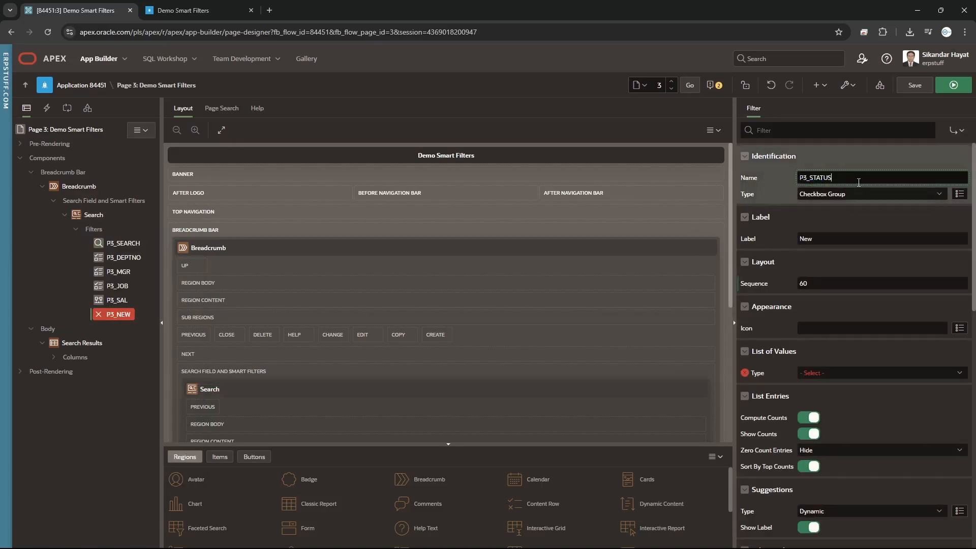
Set the P3_STATUS list of values type to Distinct Values and review the filter's suggestion types and source settings.
left_click(837, 372)
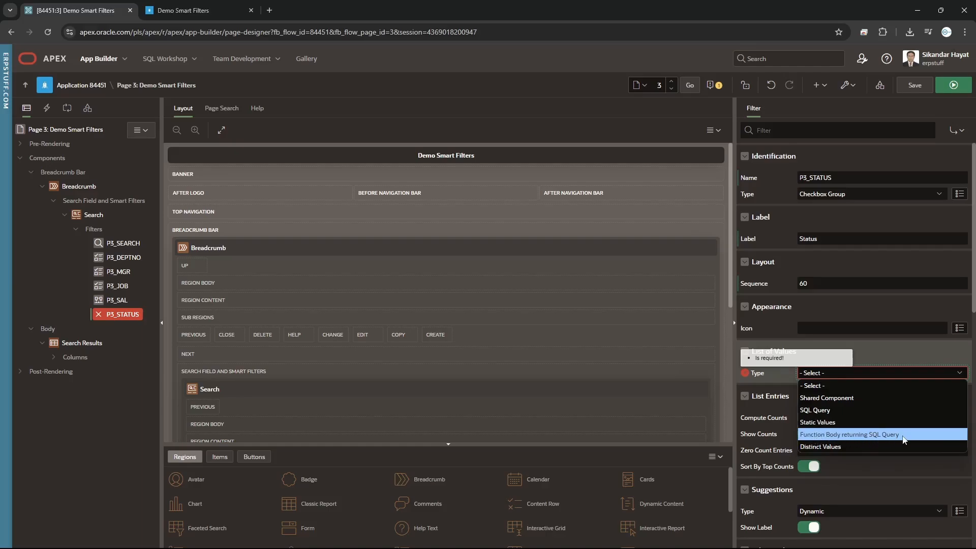
left_click(837, 447)
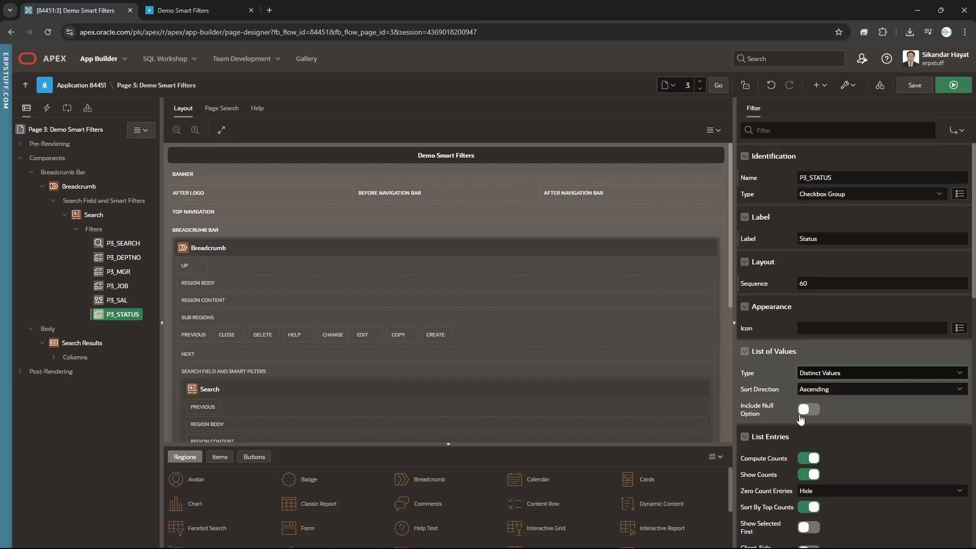
scroll(843, 436, "down", 3)
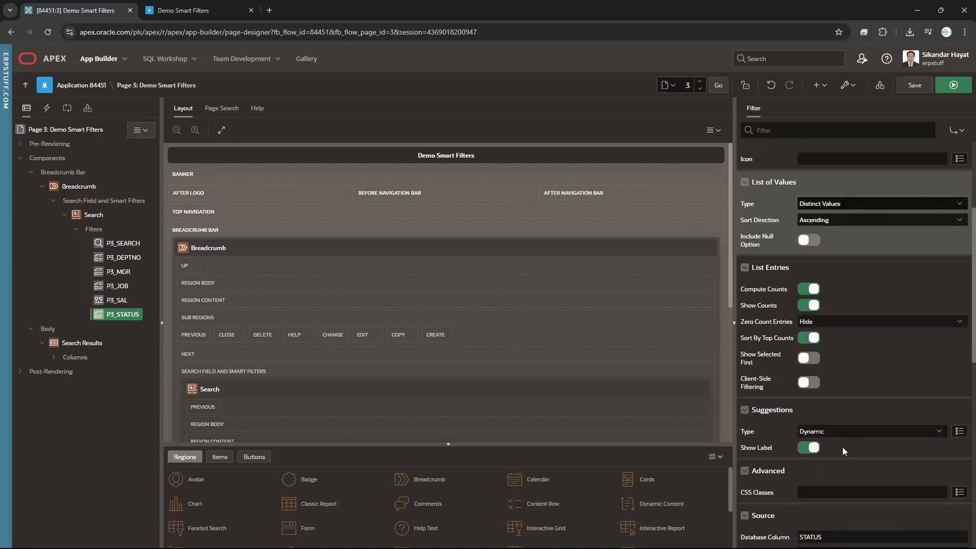
scroll(840, 476, "down", 3)
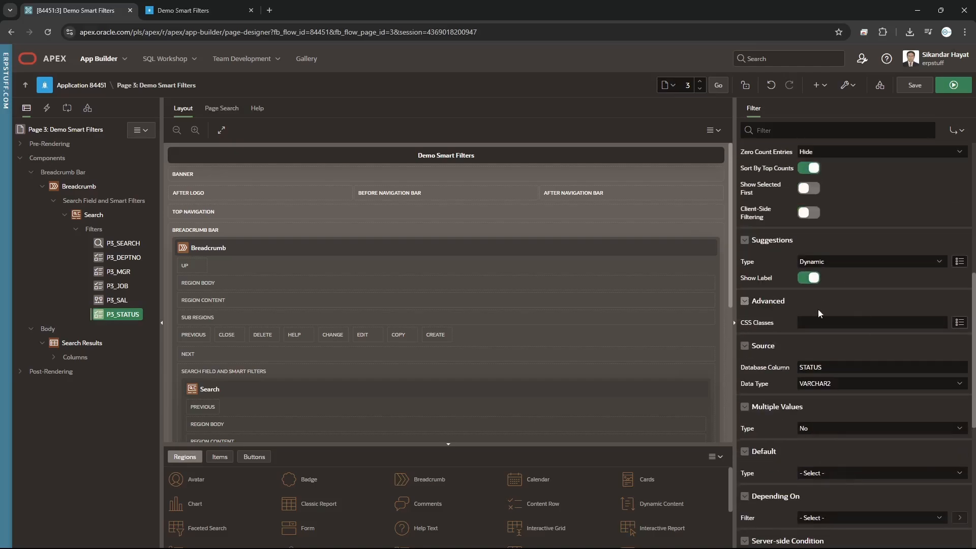
left_click(822, 264)
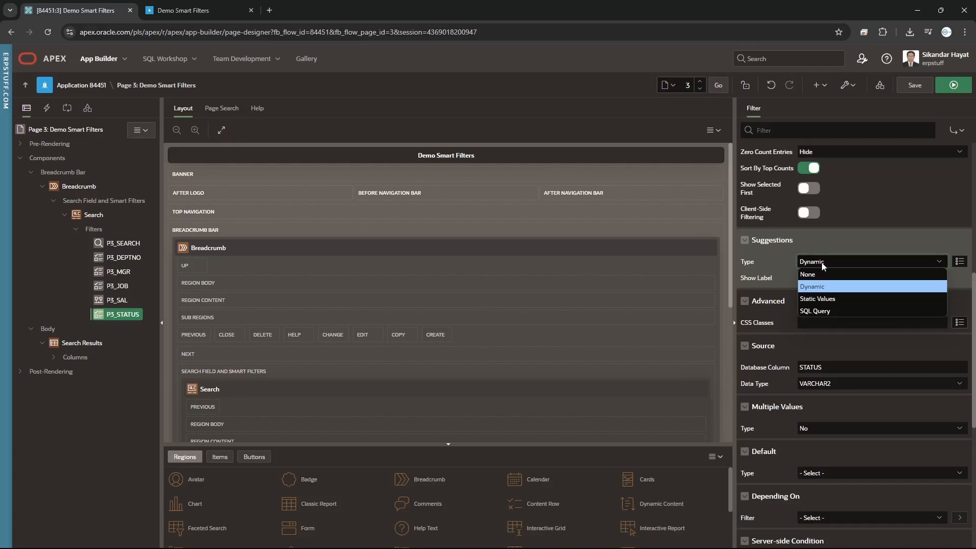
left_click(822, 264)
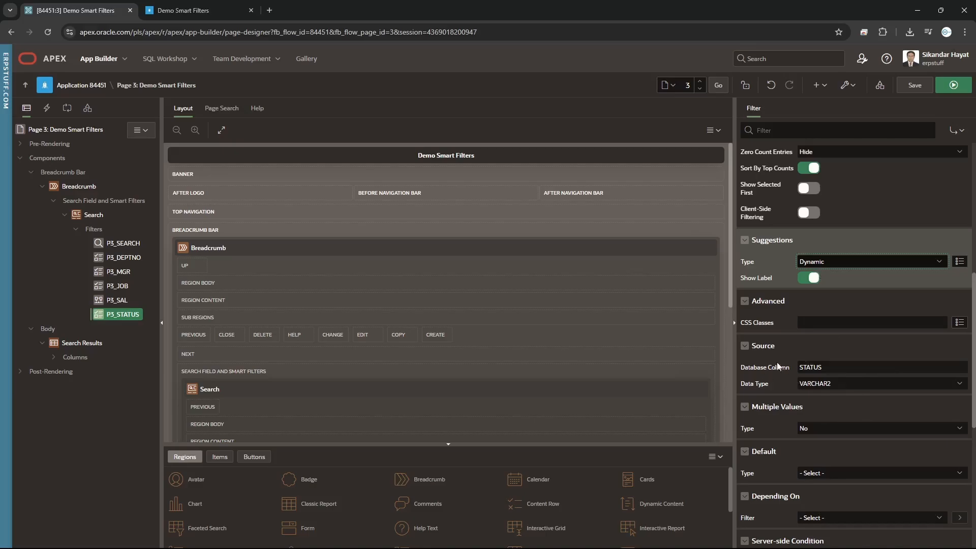
Examine the P3_STATUS filter's source column, the available Multiple Values types, and its remaining condition, security and configuration settings.
left_click_drag(831, 368, 786, 367)
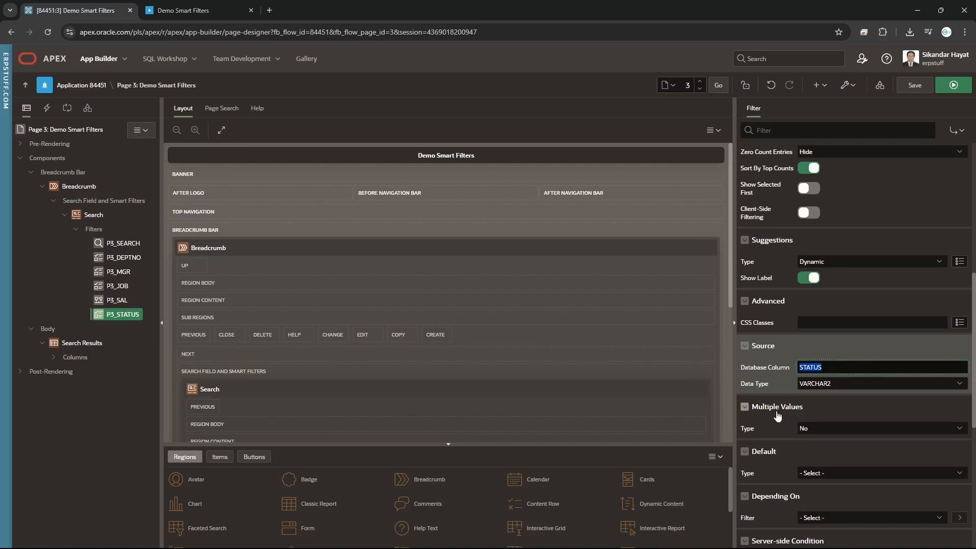
left_click(819, 427)
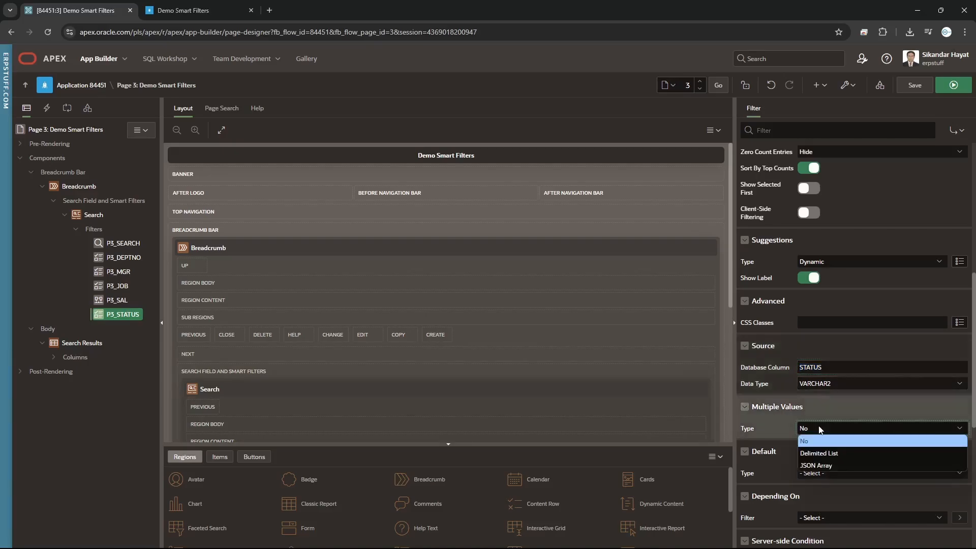
left_click(819, 428)
scroll(972, 371, "down", 3)
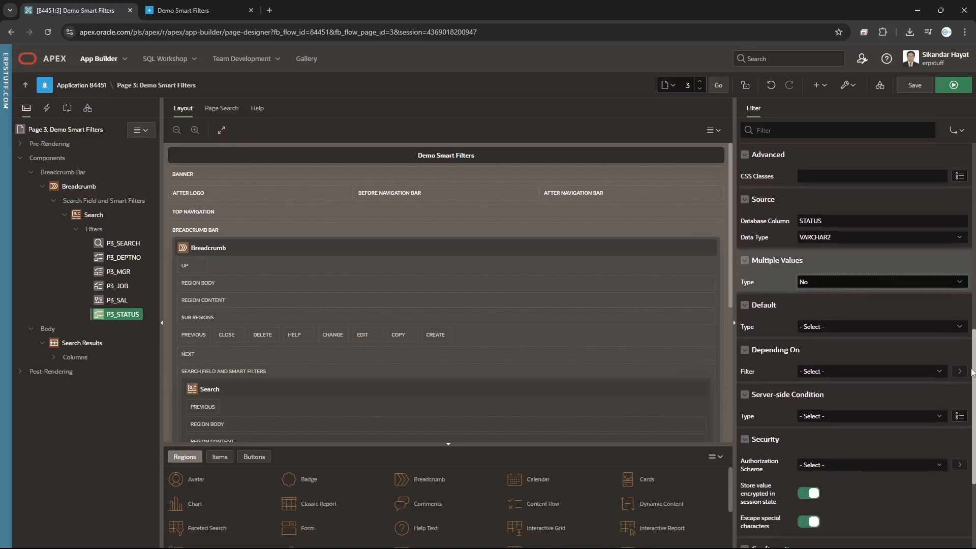
left_click_drag(972, 373, 966, 421)
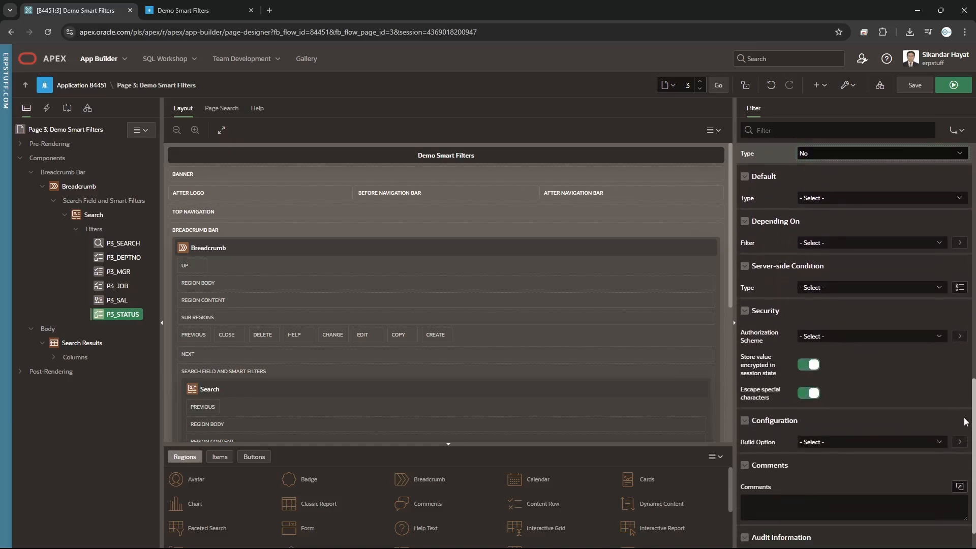
scroll(965, 421, "up", 10)
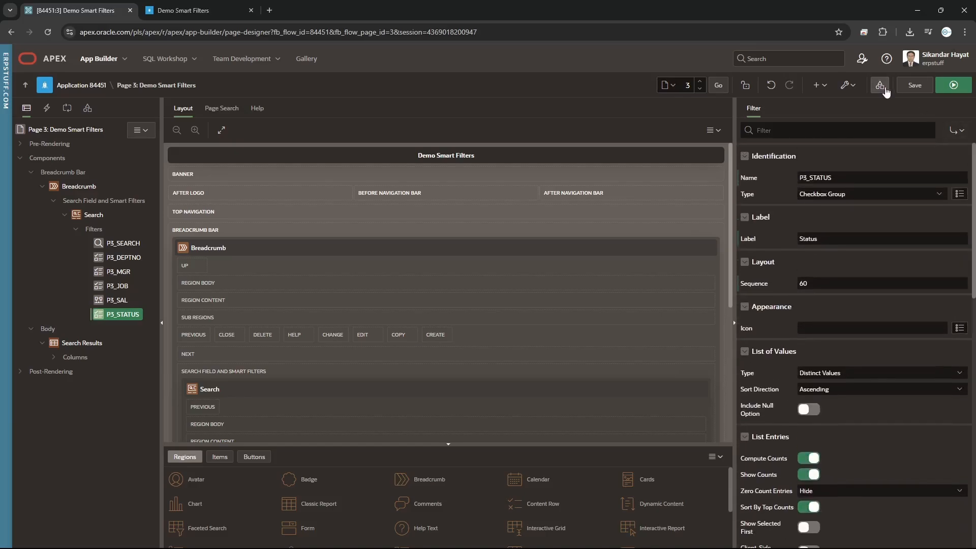
Save and run the page, and try the Status ACTIVE suggestion by applying, clearing and reapplying it.
left_click(922, 89)
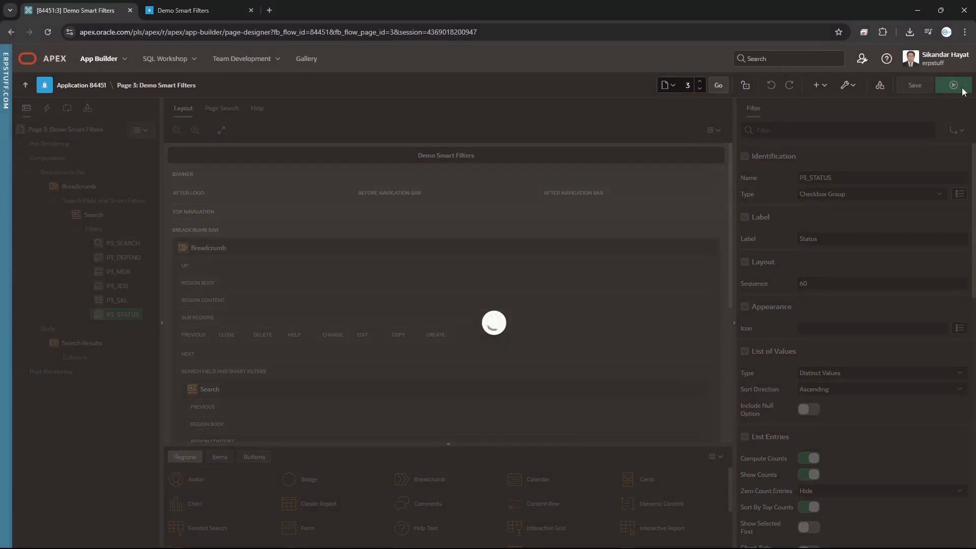
left_click(960, 89)
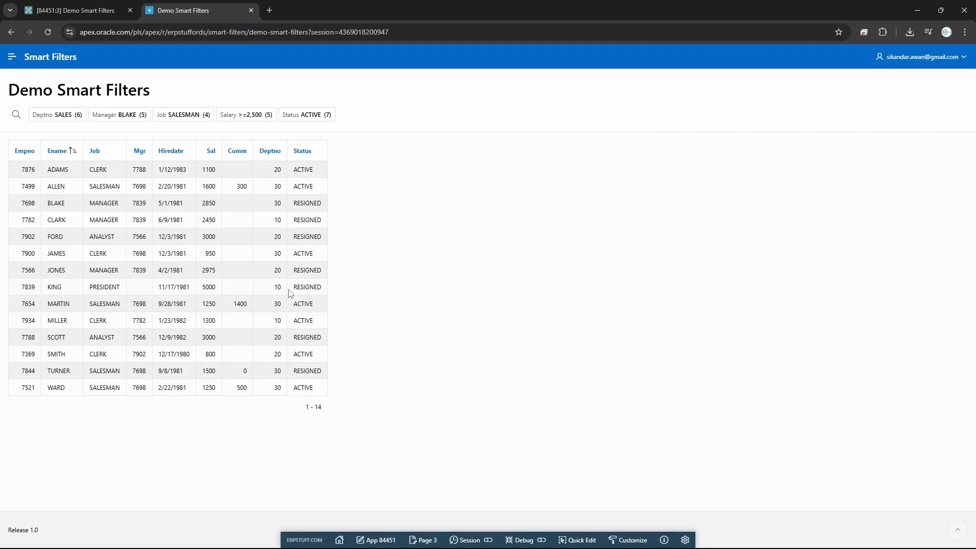
left_click(326, 117)
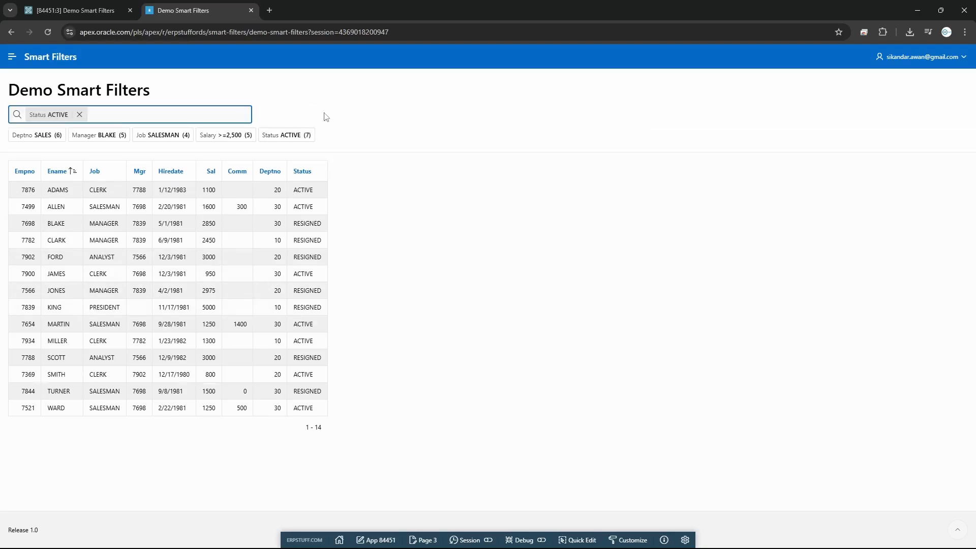
left_click(79, 115)
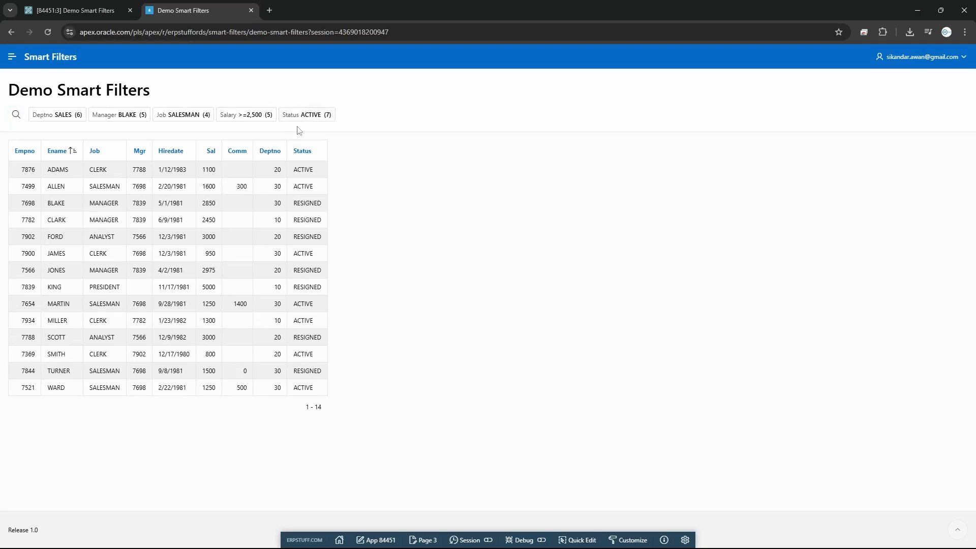
left_click(286, 135)
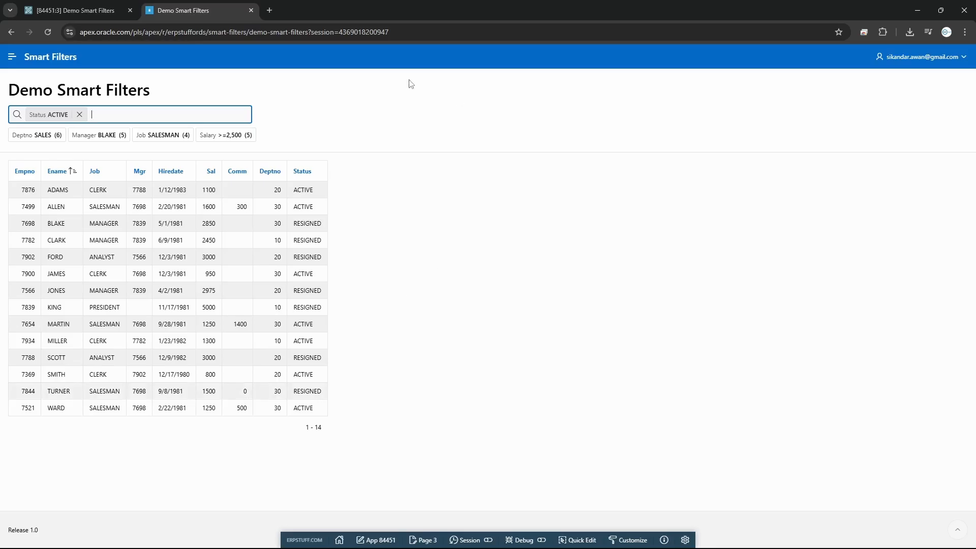
Append STATUS to the database columns of the P3_SEARCH filter in Page Designer, and save and run the page.
left_click(71, 12)
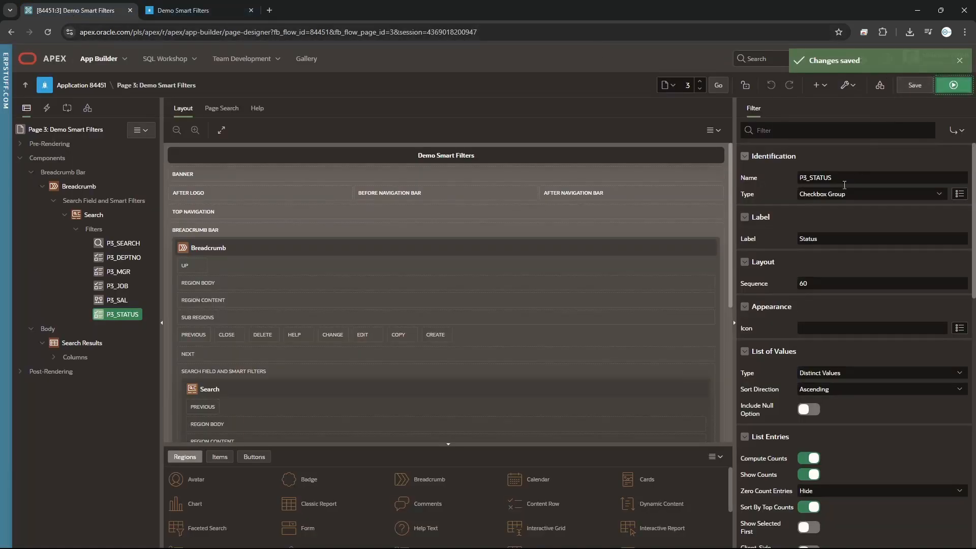
left_click(94, 215)
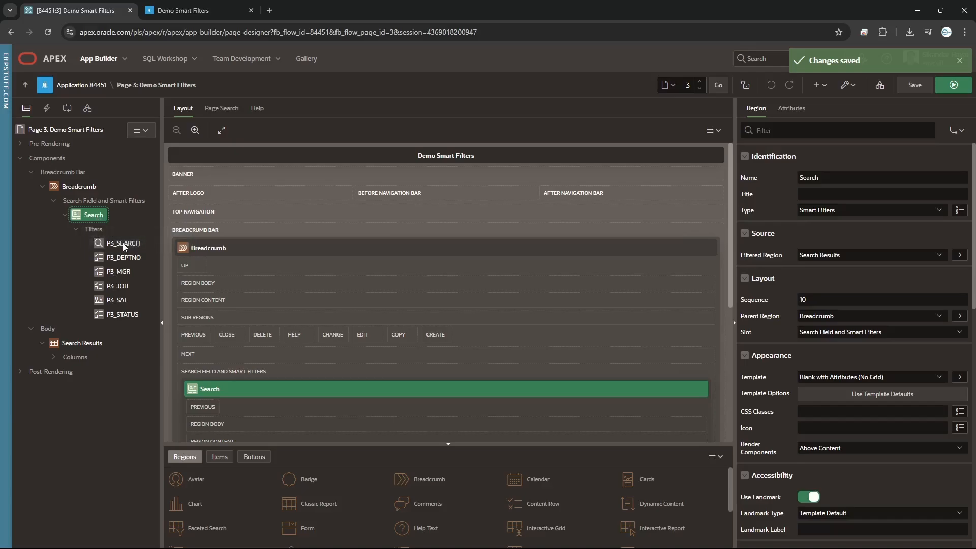
left_click(124, 244)
left_click(893, 449)
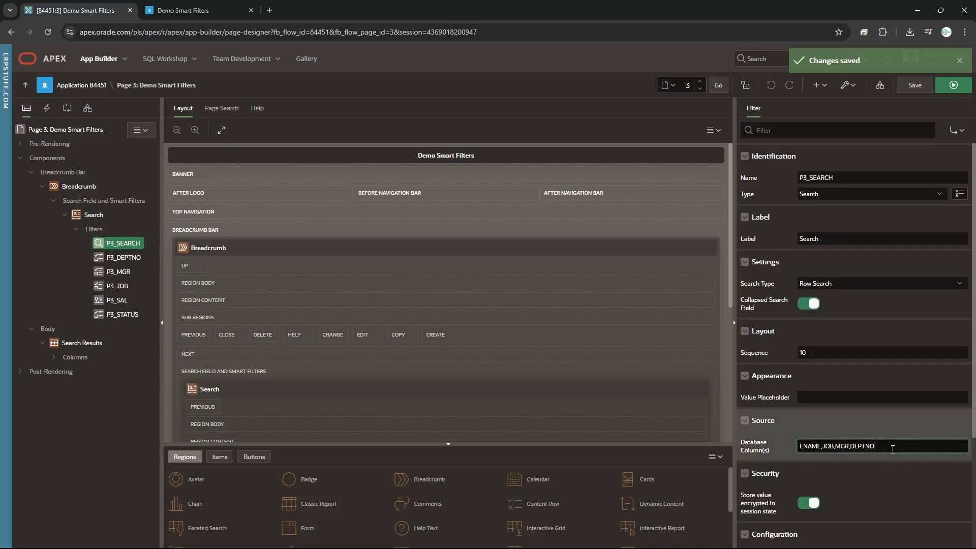
type(",STATUS")
left_click(913, 90)
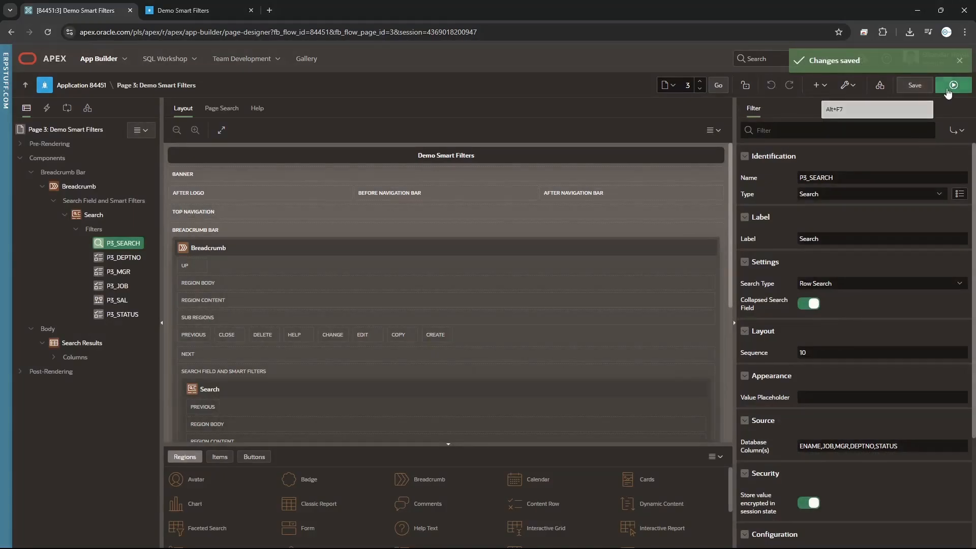
left_click(954, 86)
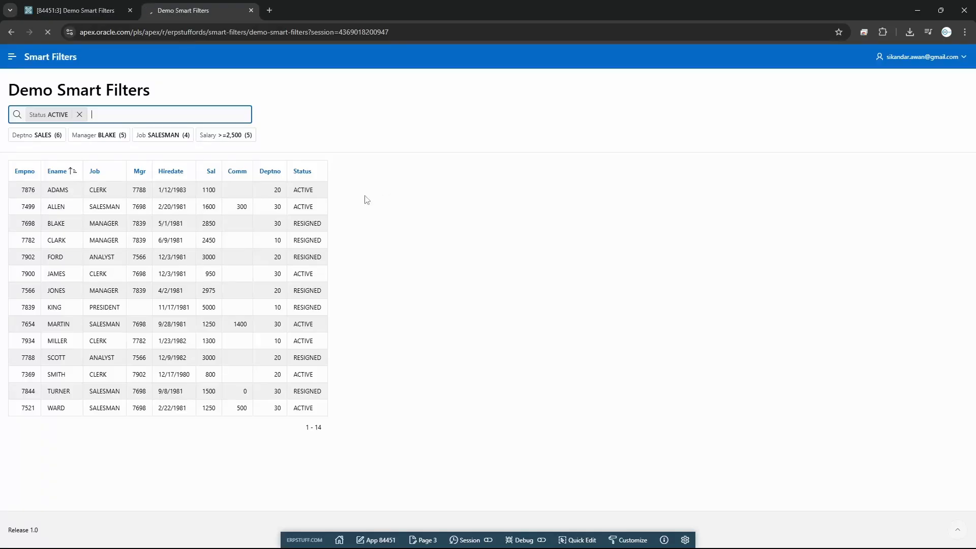
Apply and clear the Status ACTIVE suggestion on the rerun page, and return to Page Designer.
left_click(300, 115)
left_click(79, 115)
left_click(74, 11)
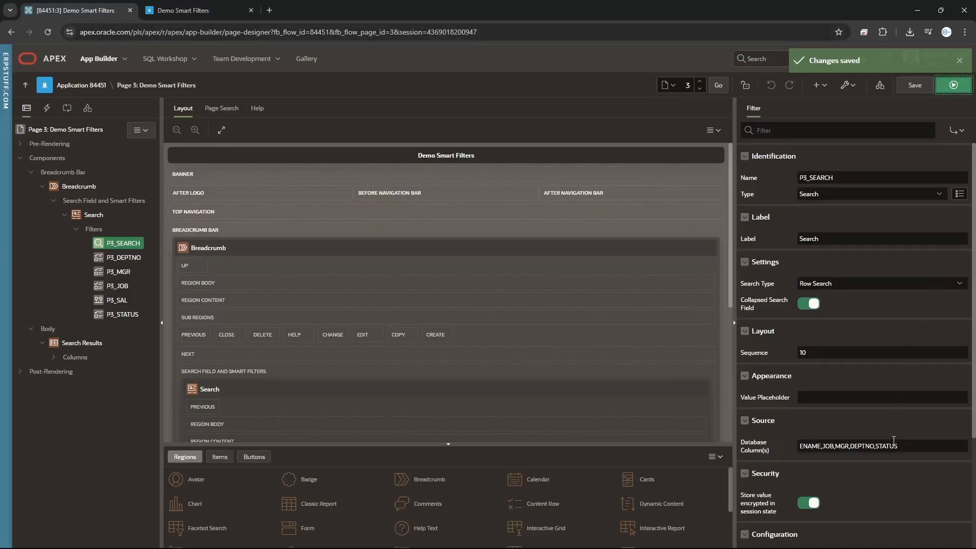
Review the Search region's properties and the P3_STATUS filter's list of values, list entries, suggestions and source settings.
left_click(91, 215)
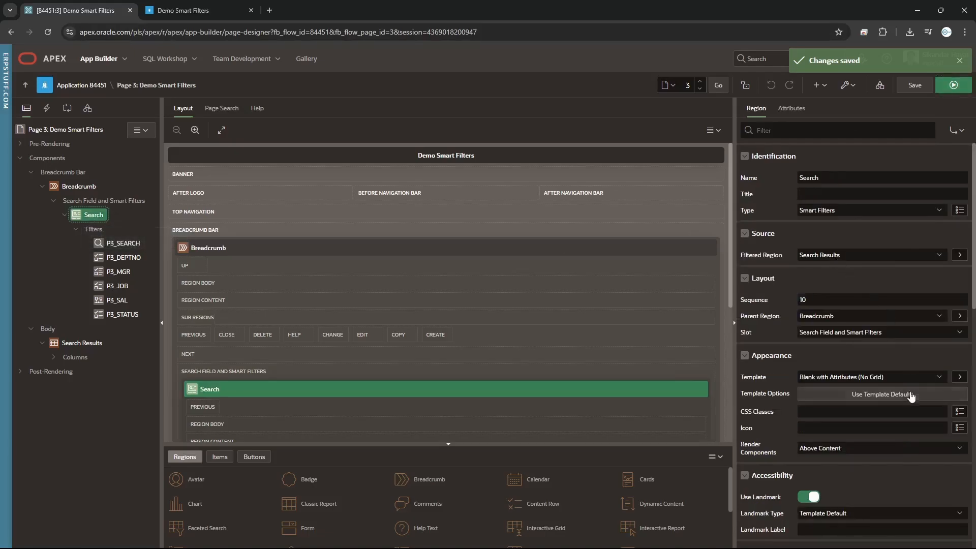
scroll(911, 401, "down", 10)
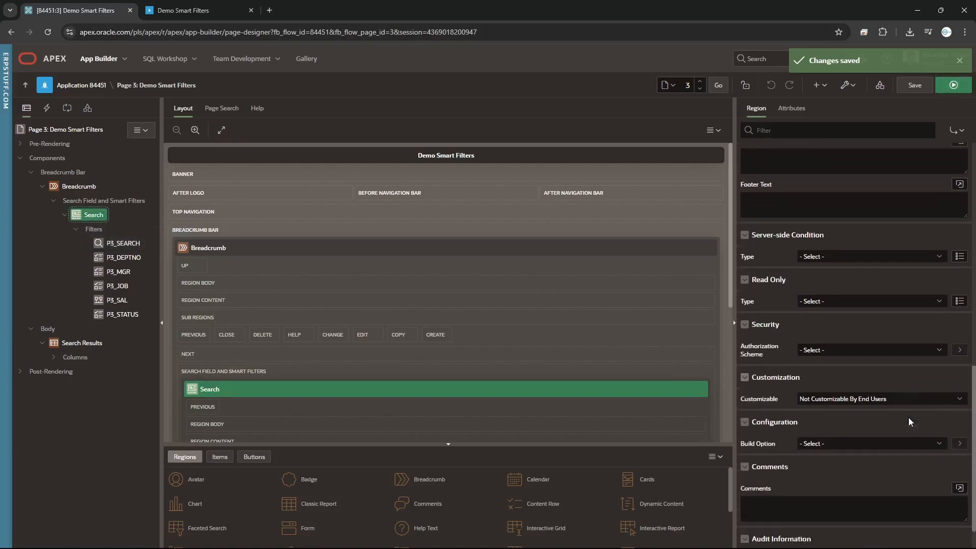
scroll(908, 417, "up", 10)
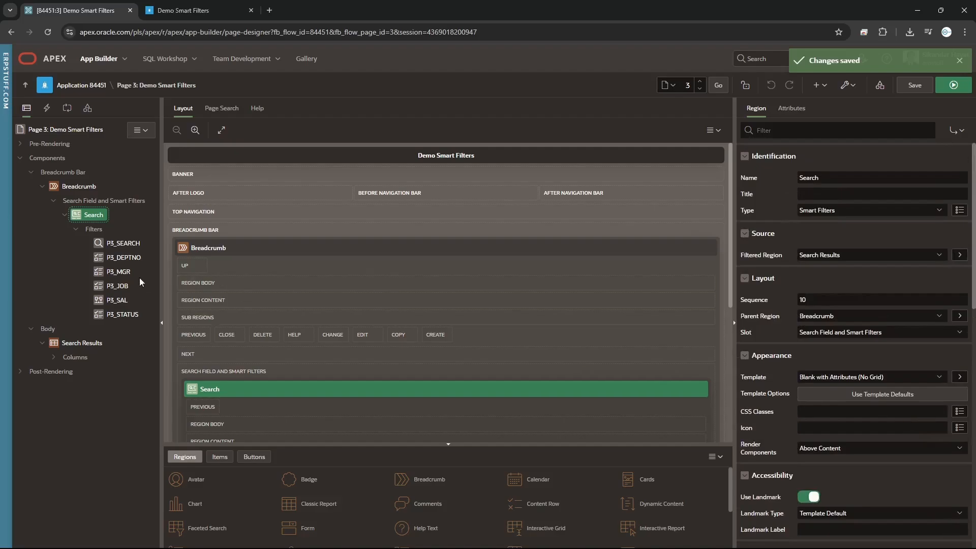
left_click(129, 314)
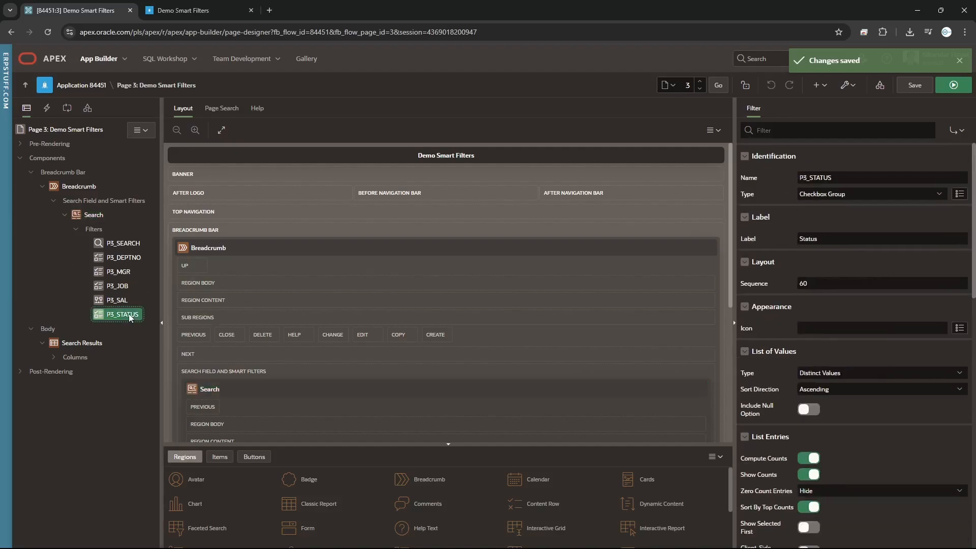
scroll(894, 364, "down", 3)
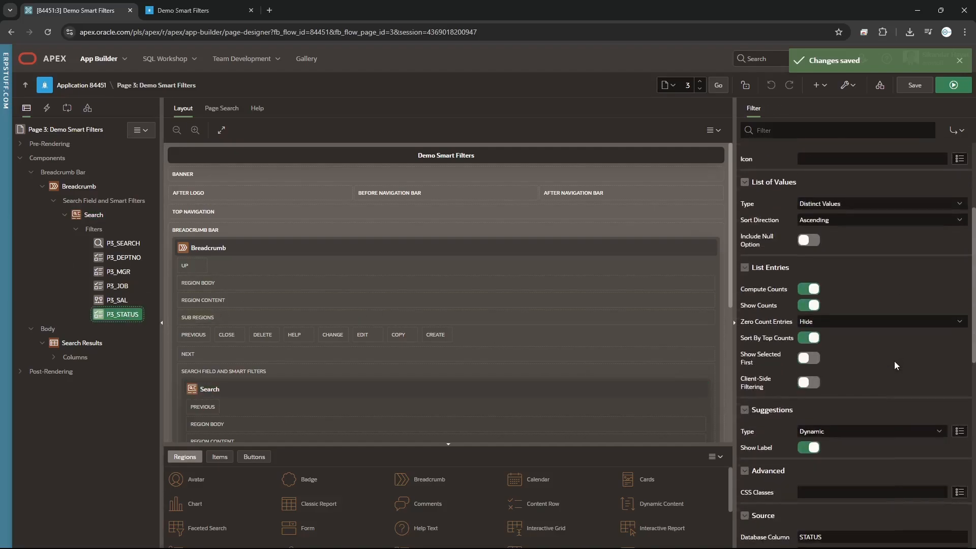
scroll(894, 365, "down", 3)
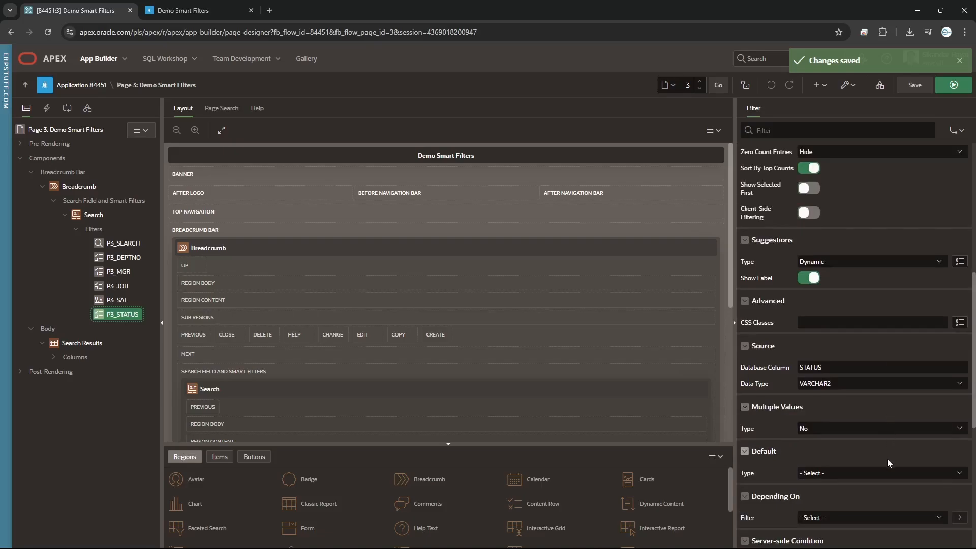
scroll(887, 460, "up", 3)
scroll(888, 462, "up", 3)
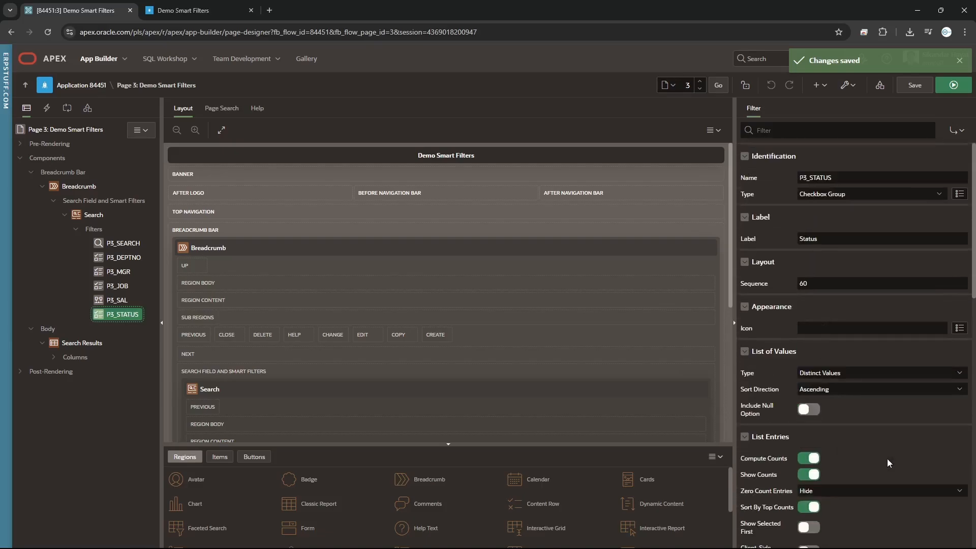
Reload the running Demo Smart Filters page and apply the Status ACTIVE suggestion again.
left_click(182, 11)
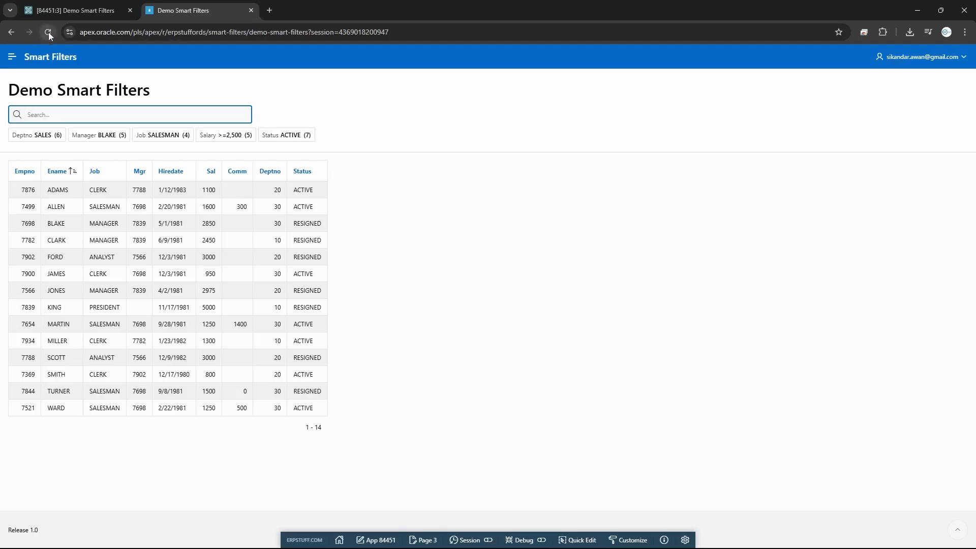
left_click(48, 33)
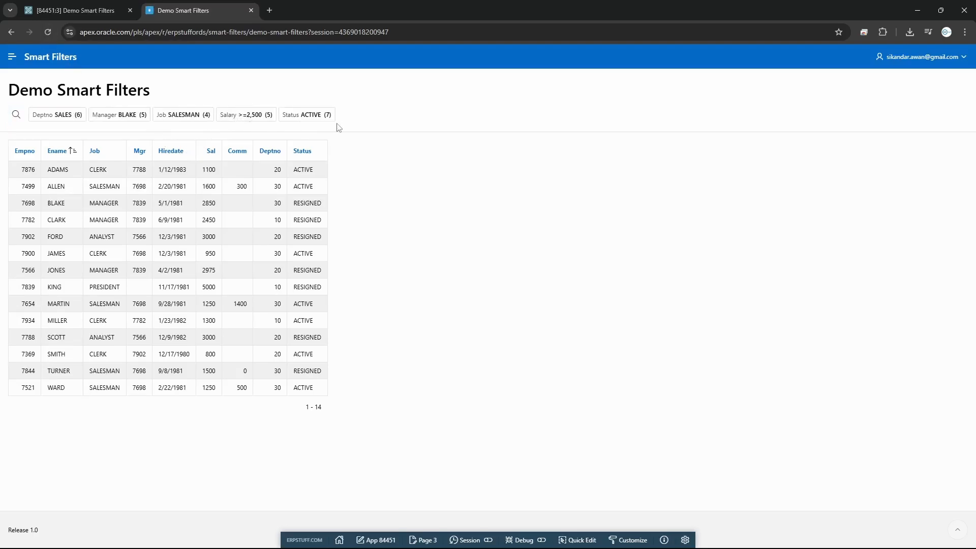
left_click(307, 114)
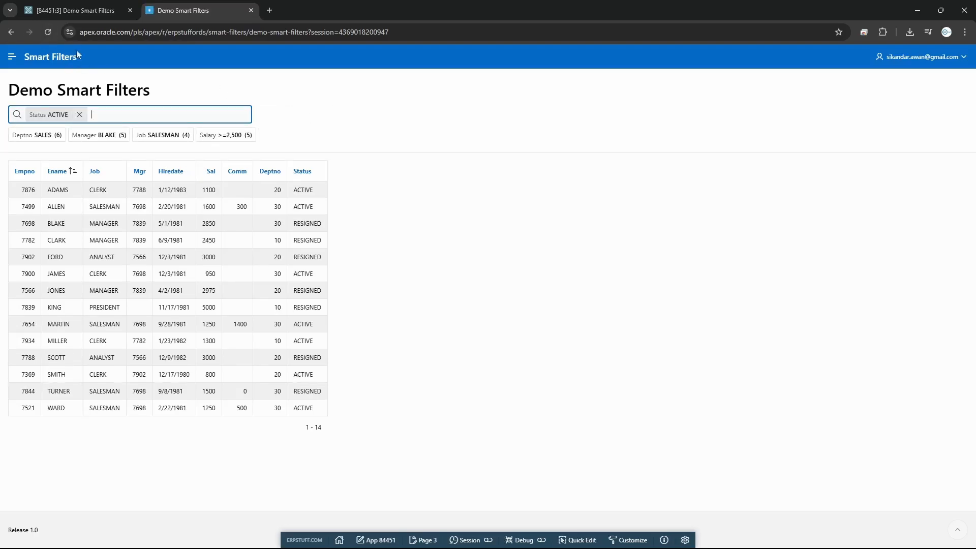
Return to Page Designer, check the P3_STATUS settings, and change the filter's type to Radio Group.
left_click(84, 12)
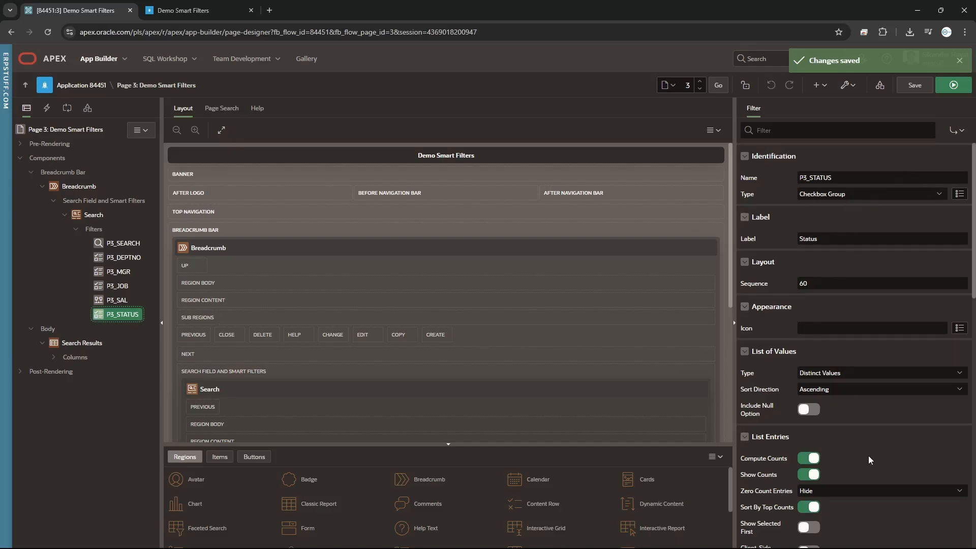
scroll(902, 441, "down", 3)
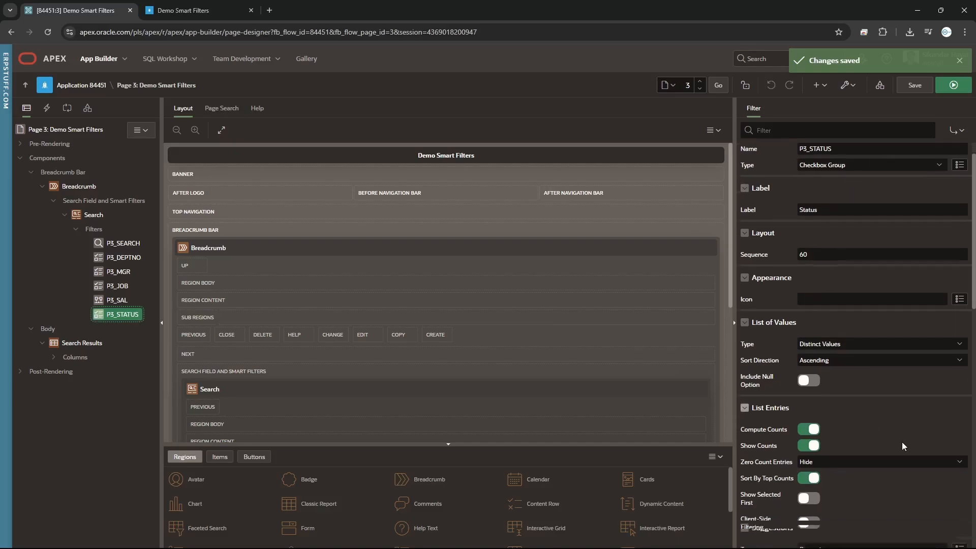
scroll(901, 441, "down", 3)
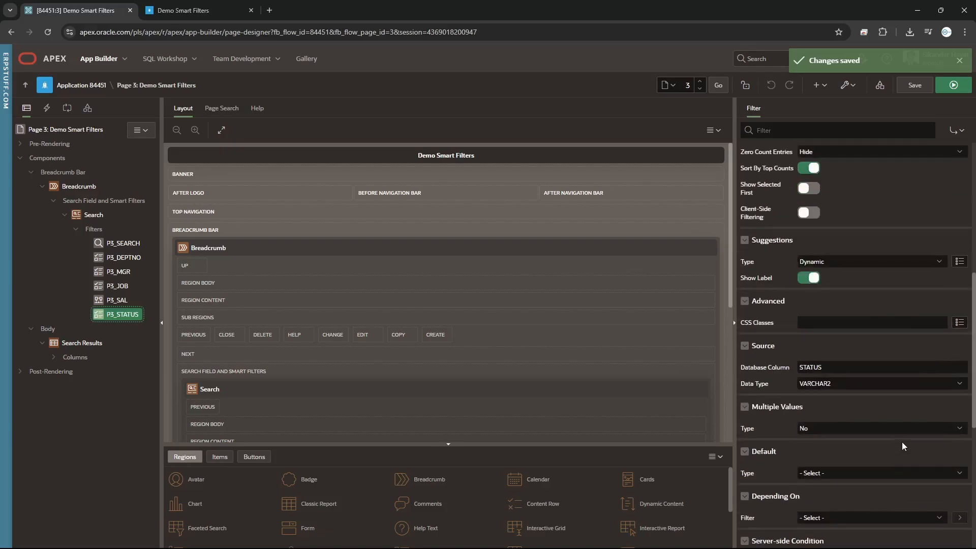
scroll(902, 442, "down", 3)
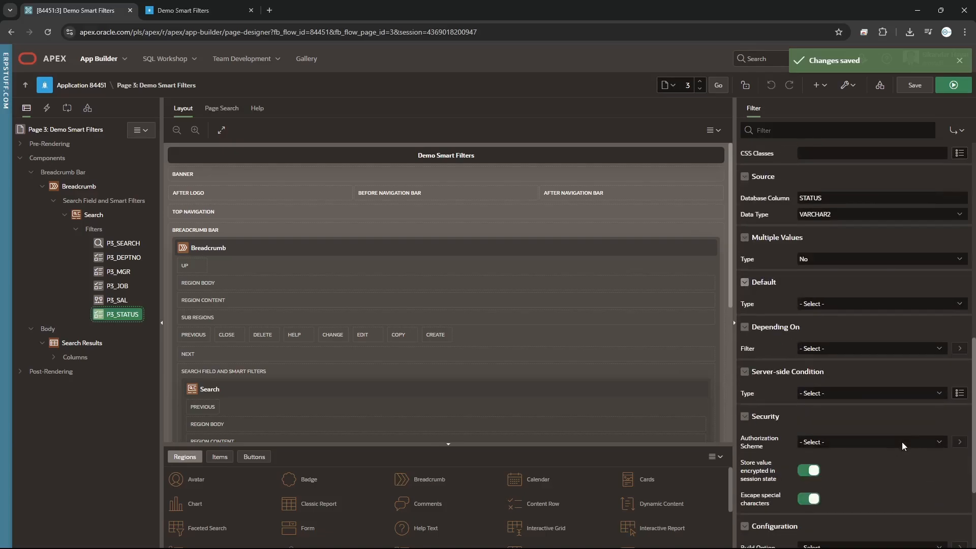
scroll(902, 441, "down", 3)
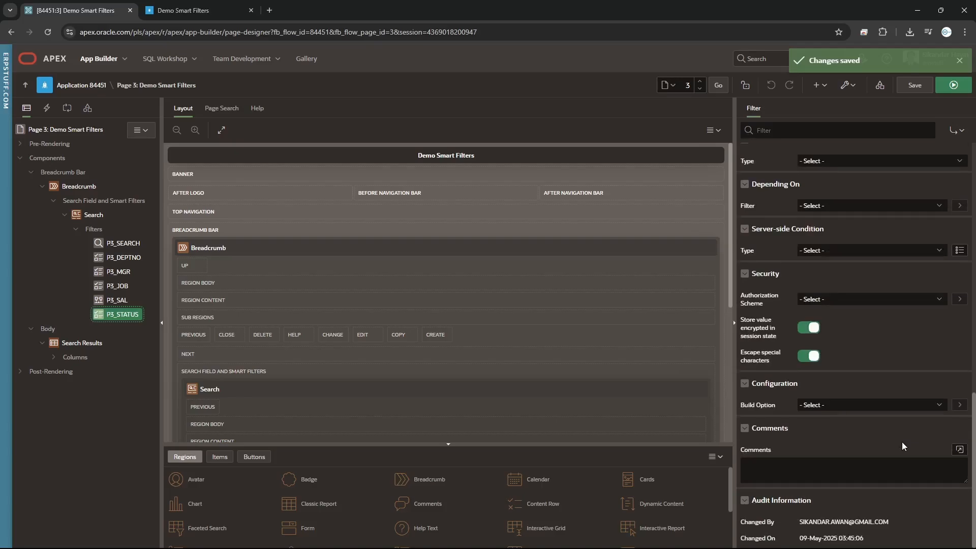
left_click(113, 301)
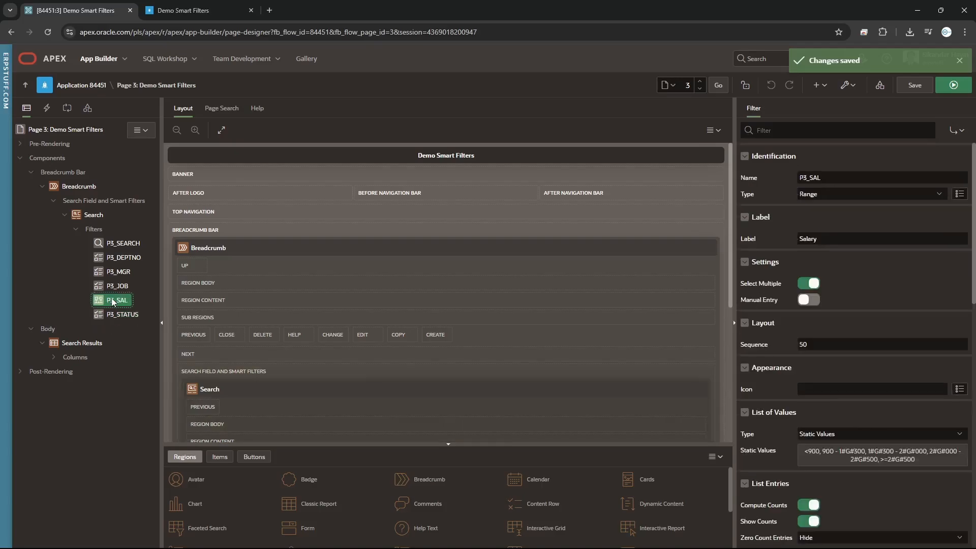
left_click(114, 315)
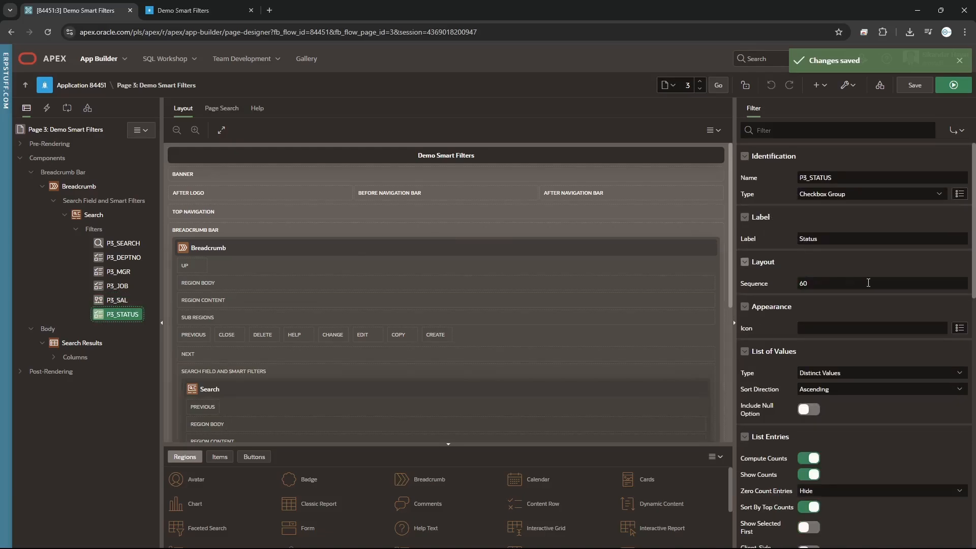
left_click(864, 195)
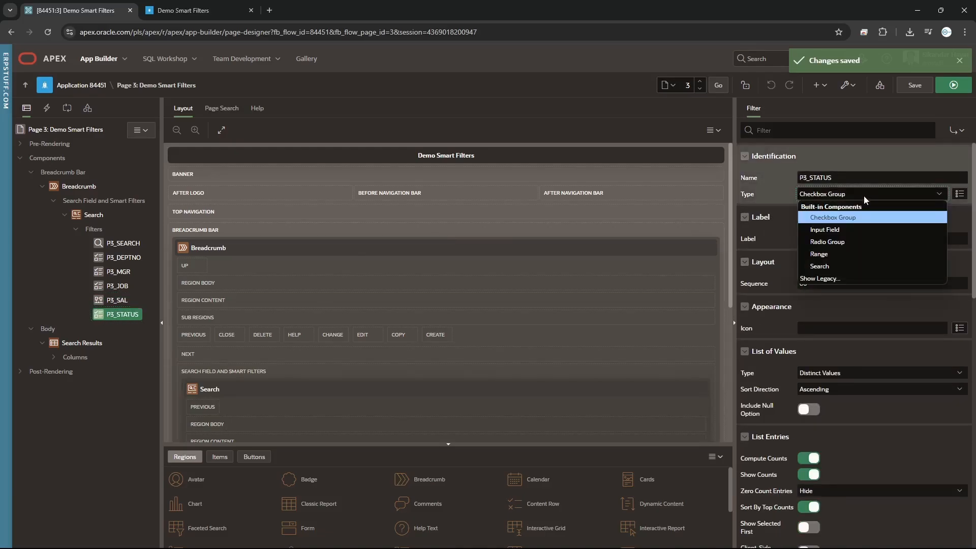
left_click(832, 241)
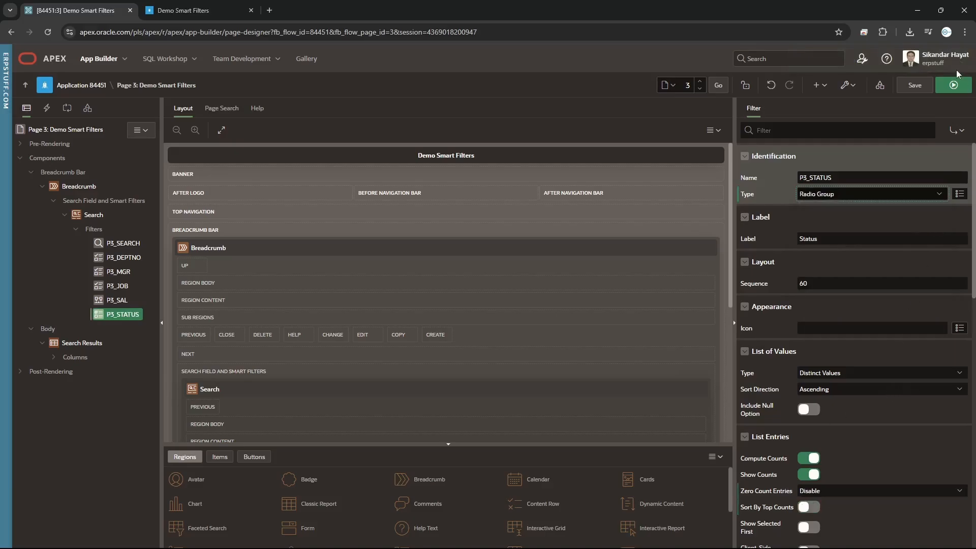
Save and run the page, apply the Status ACTIVE suggestion, and return to Page Designer.
left_click(955, 86)
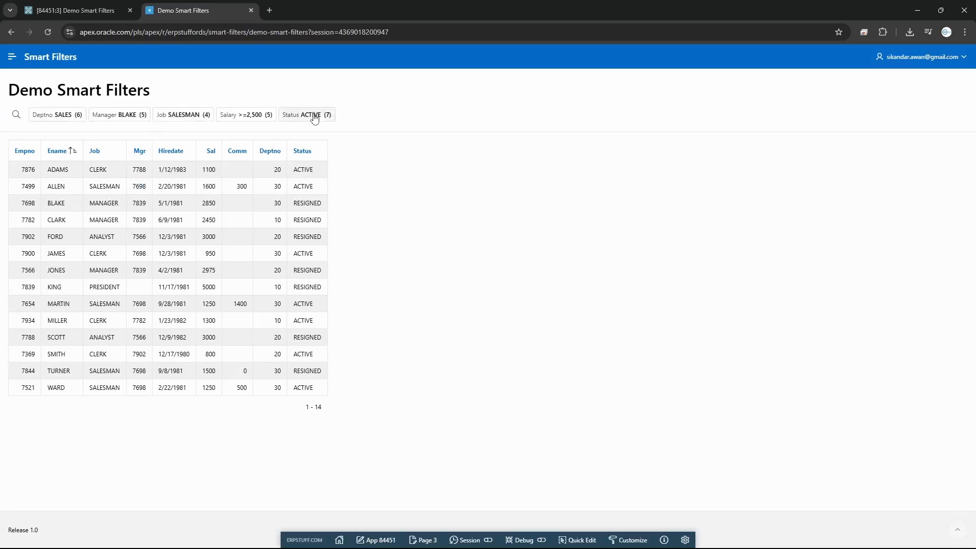
left_click(316, 116)
left_click(109, 11)
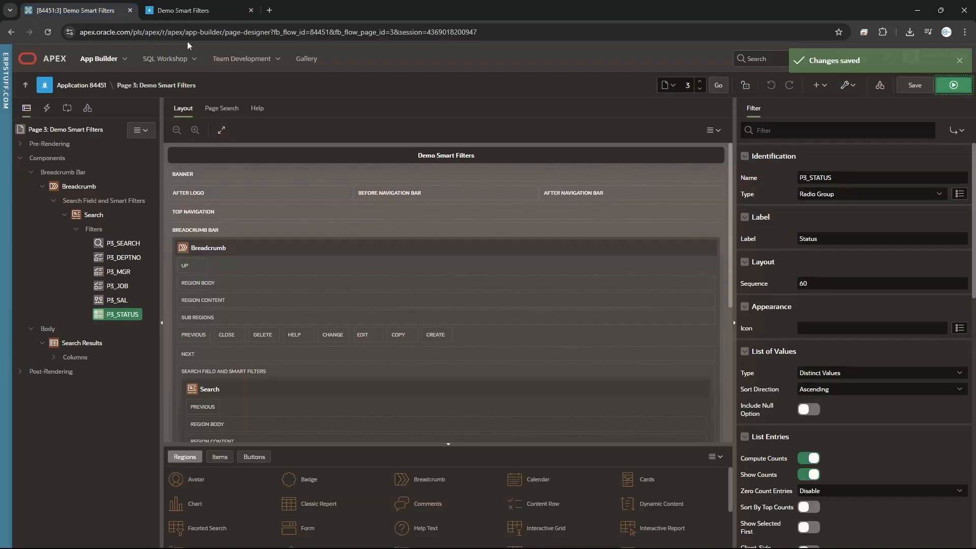
Delete the P3_STATUS filter, remove STATUS from the P3_SEARCH filter's database columns, and save the page.
left_click(104, 313)
key("Delete")
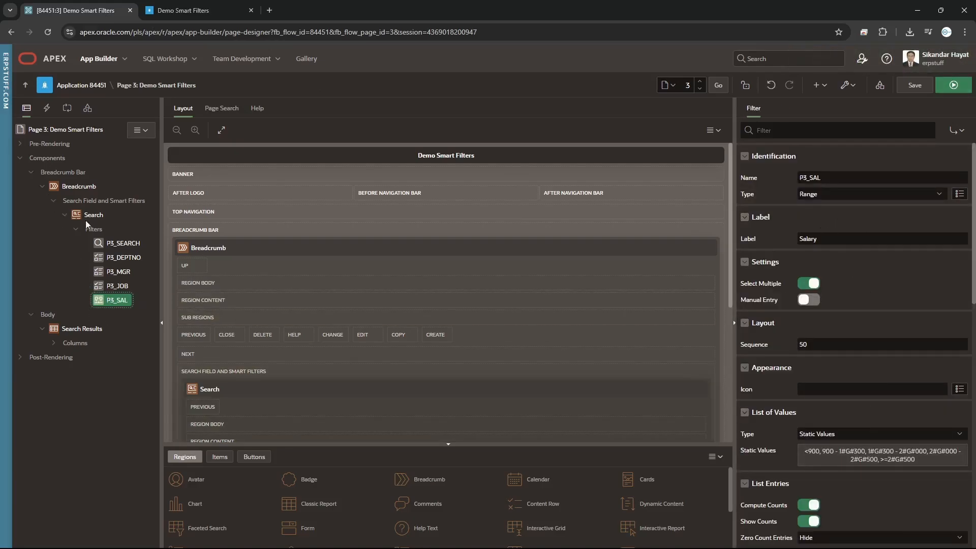
left_click(118, 243)
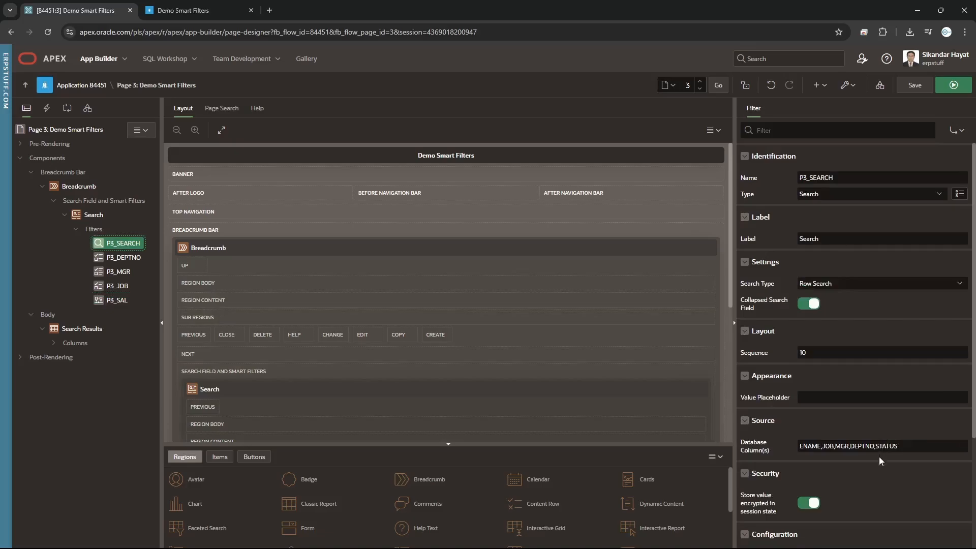
left_click_drag(876, 452, 923, 456)
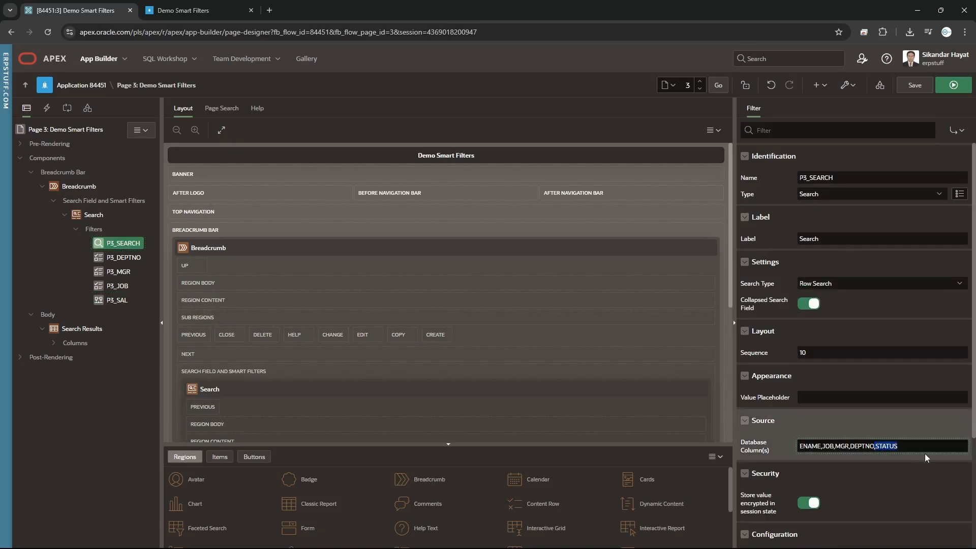
key("BackSpace")
key("BackSpace")
left_click(914, 85)
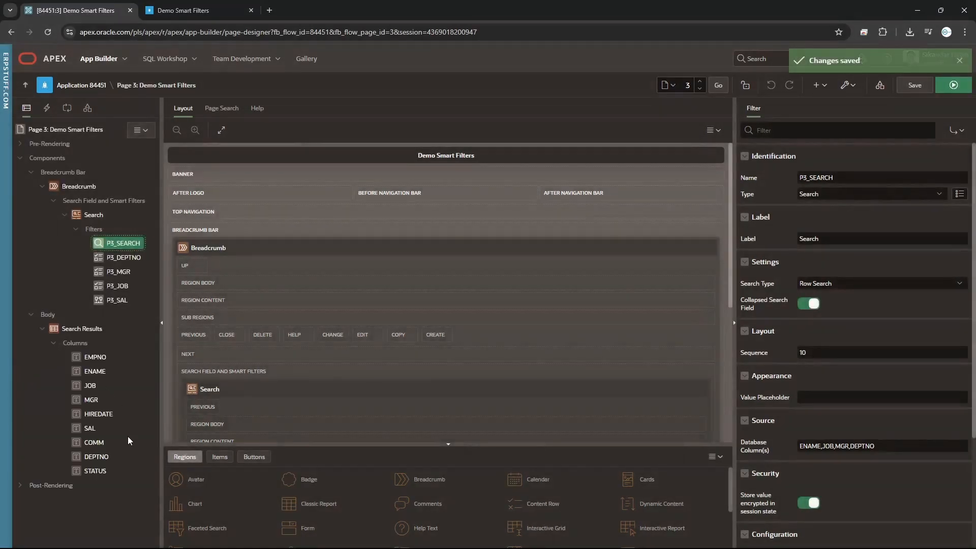
Check the COMM column's name and add a Checkbox Group filter named P3_COMM with Distinct Values as its list of values type.
left_click(89, 400)
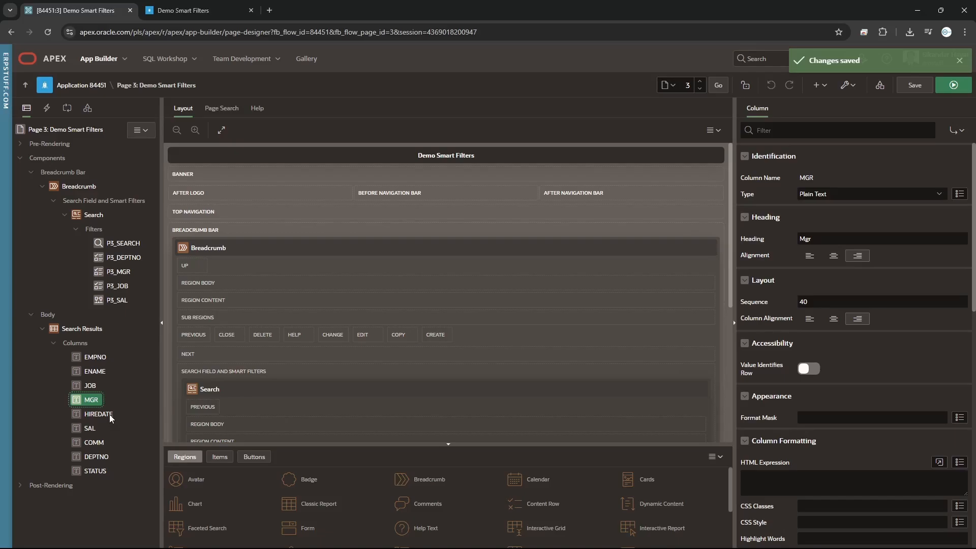
left_click(100, 413)
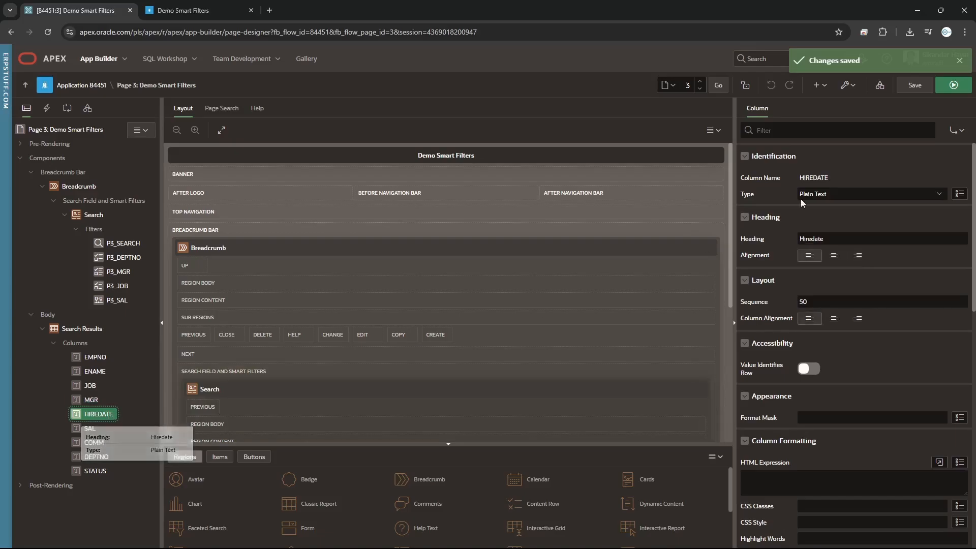
double_click(822, 177)
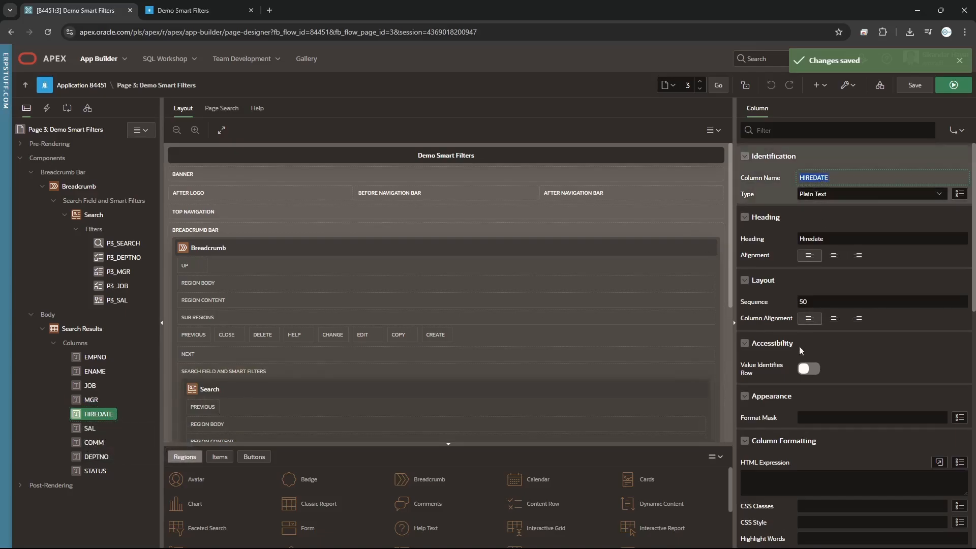
left_click(95, 442)
double_click(812, 178)
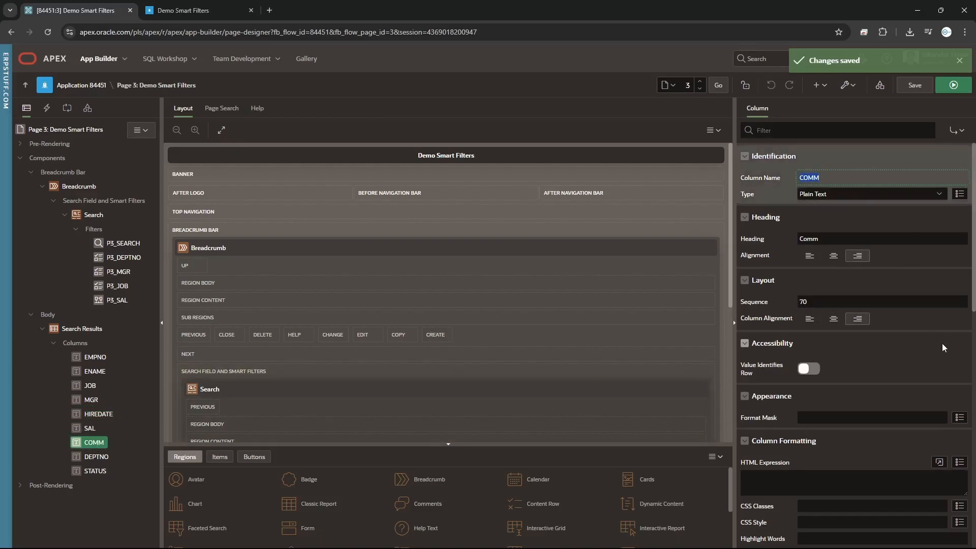
left_click(94, 229)
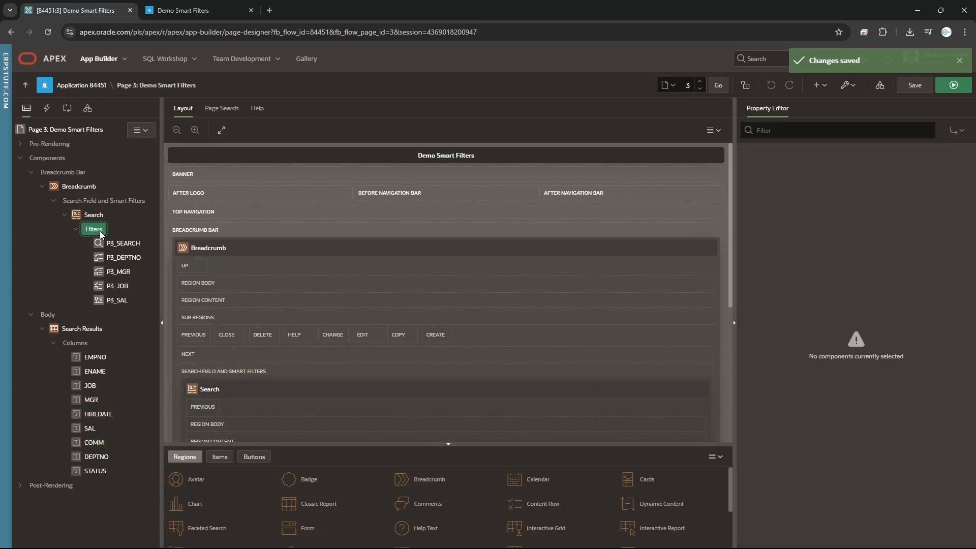
right_click(100, 231)
left_click(127, 242)
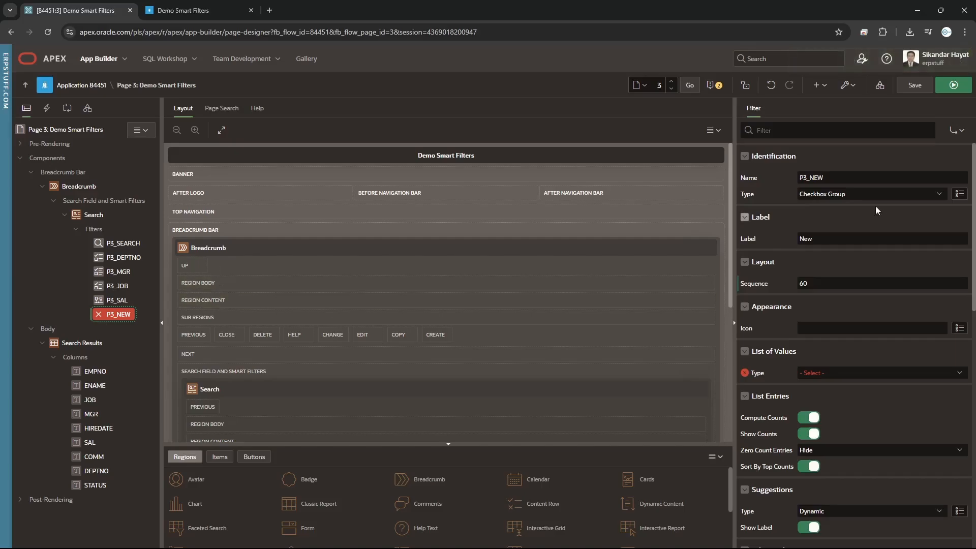
left_click_drag(812, 181, 886, 189)
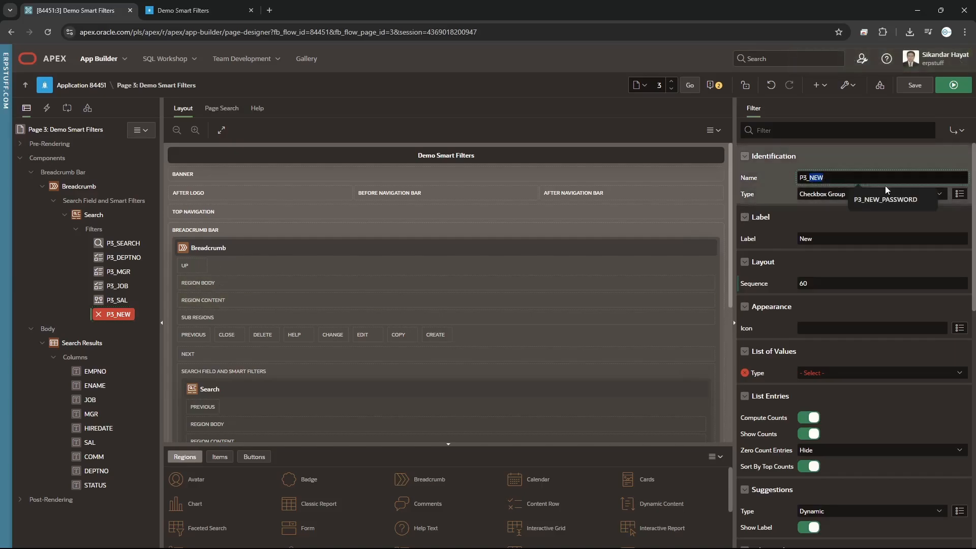
type("COMM")
left_click(806, 374)
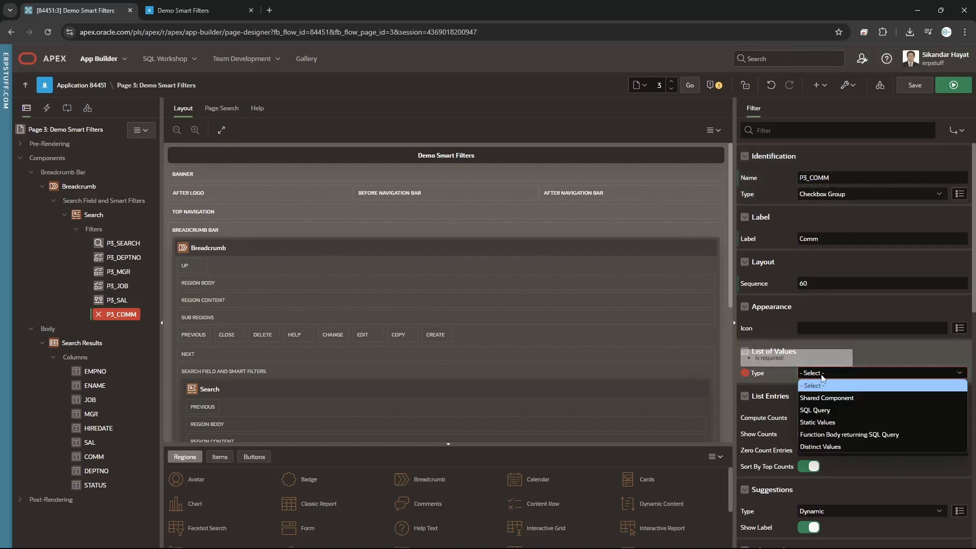
left_click(824, 447)
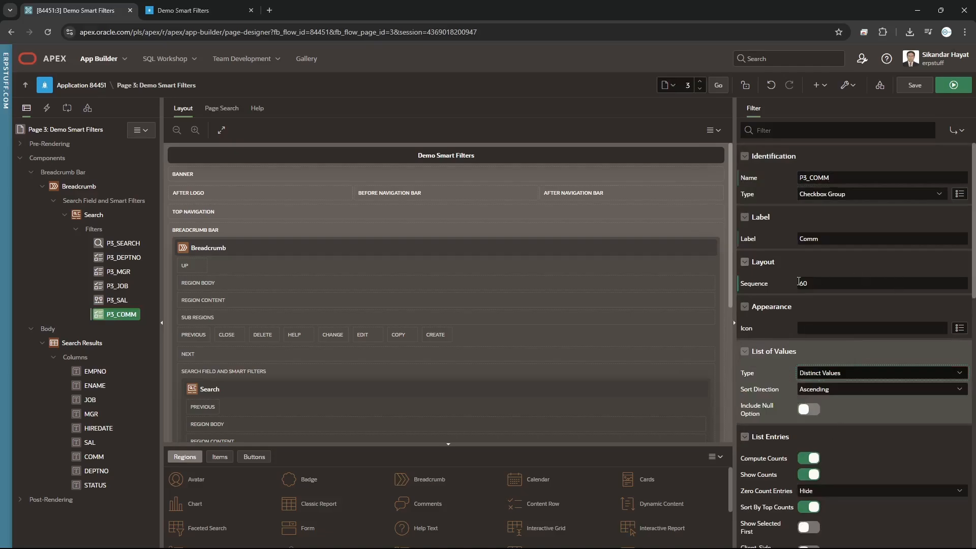
Append COMM to the P3_SEARCH filter's database columns, then save and run the page.
left_click(117, 244)
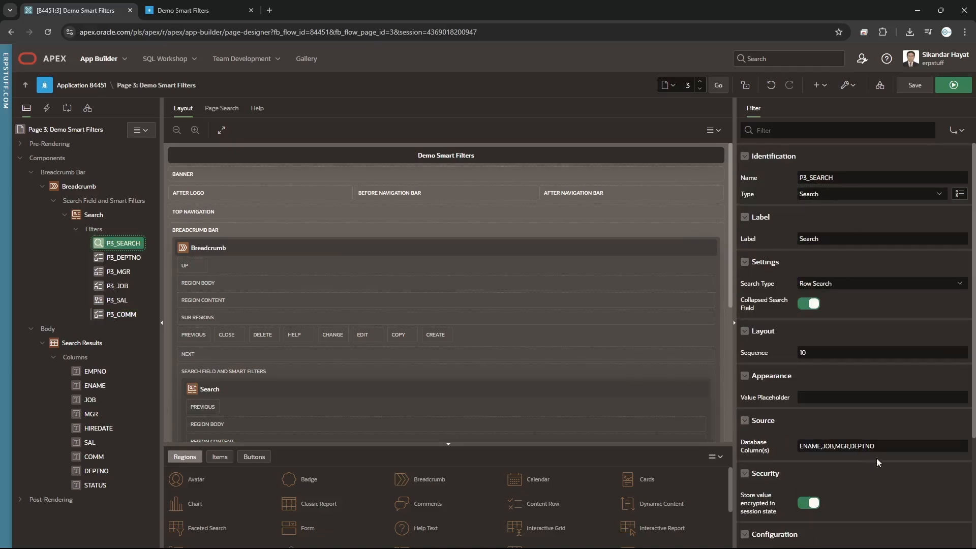
left_click(890, 446)
type(",")
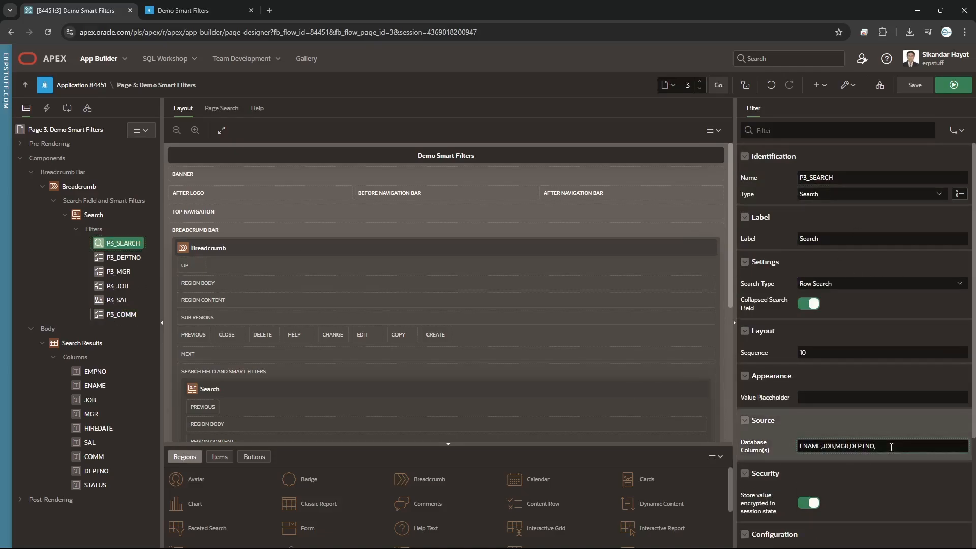
type("COMM")
left_click(951, 87)
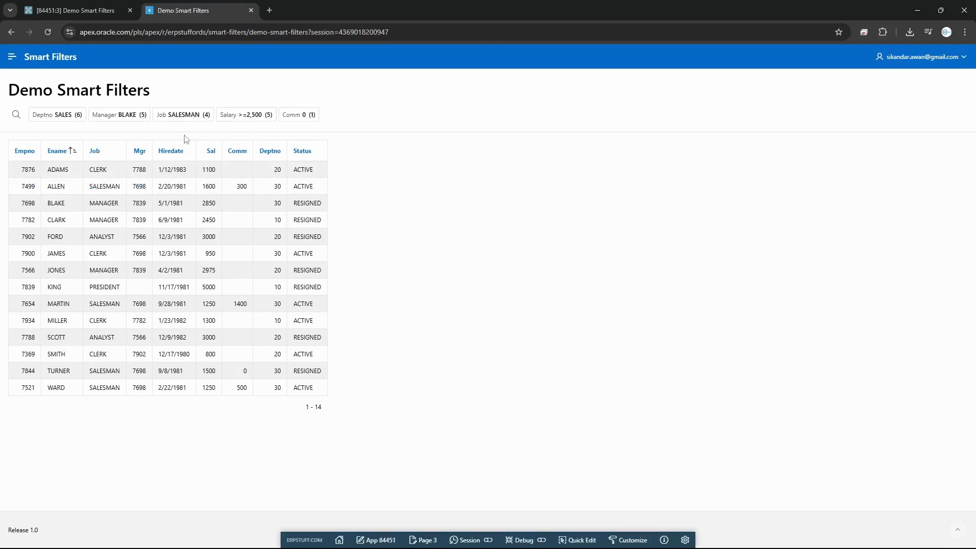
Open the Comm filter on the running page, try 1400 and 300, clear both choices, and return to Page Designer.
left_click(301, 115)
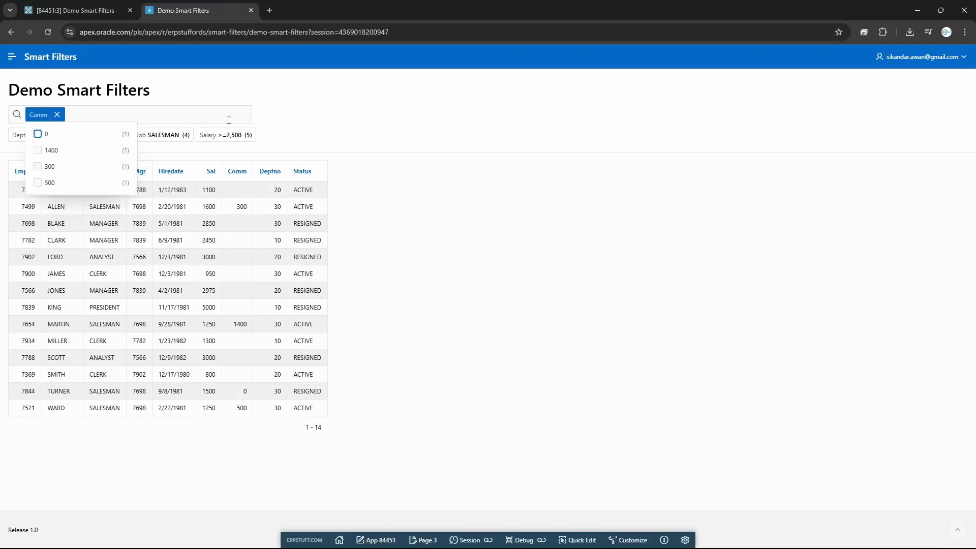
left_click(49, 152)
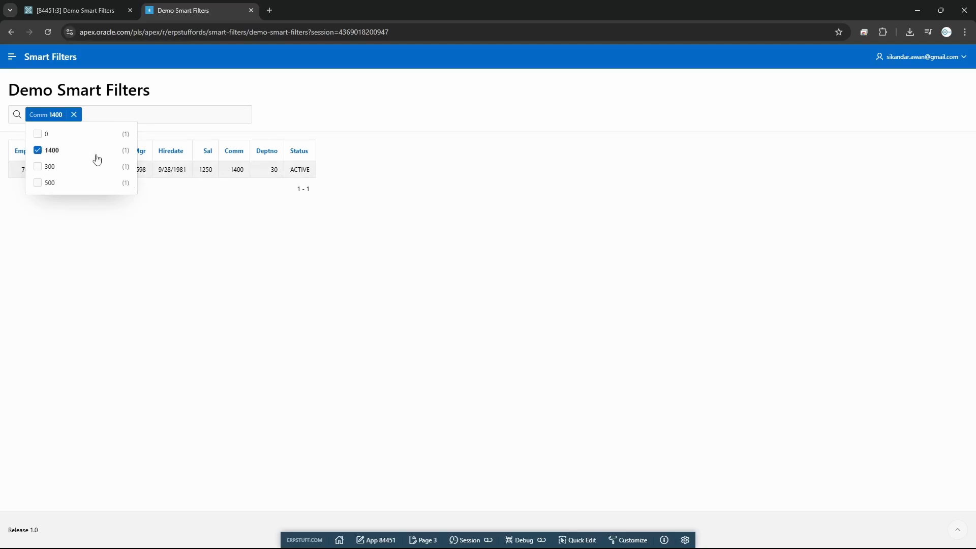
left_click(50, 167)
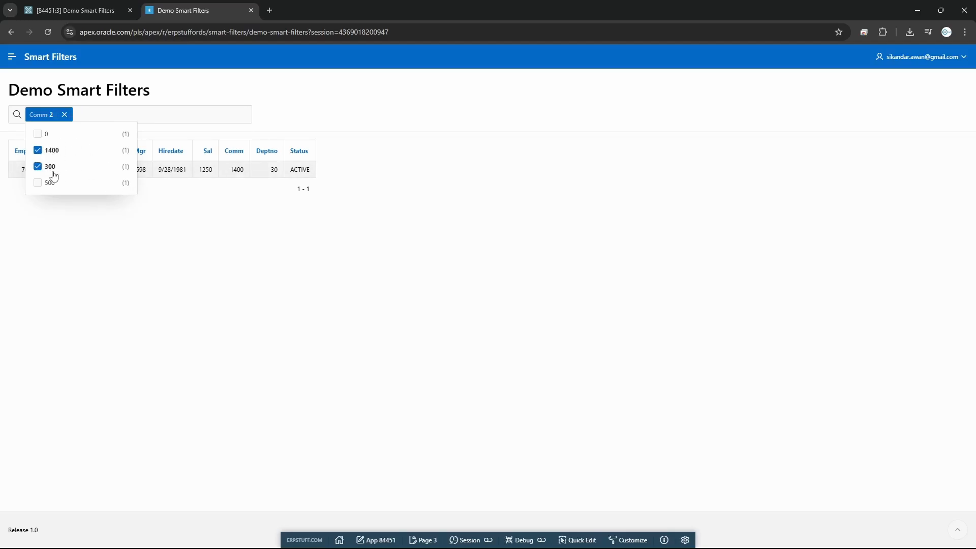
left_click(50, 151)
left_click(47, 166)
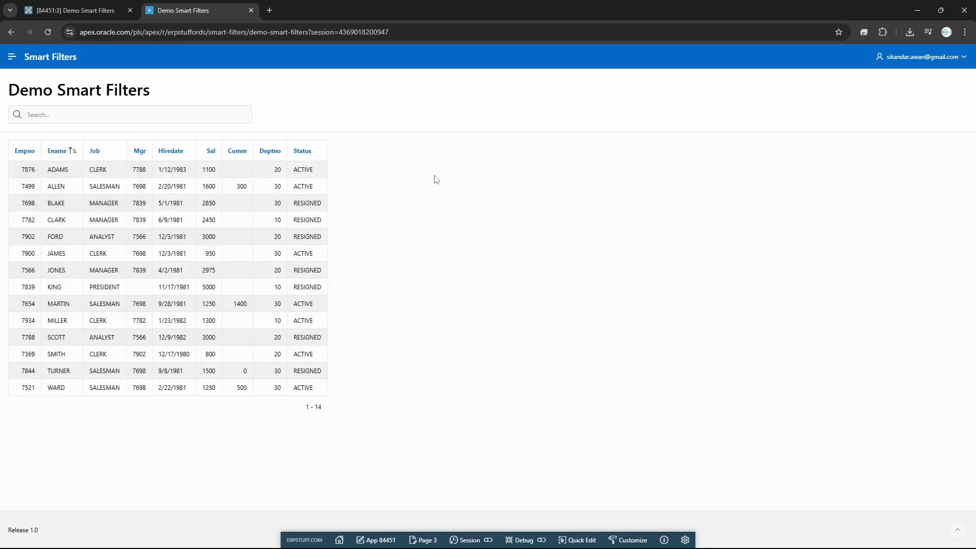
left_click(91, 13)
Inspect the actions available for the Search region and view the product details in About Oracle APEX.
left_click(88, 218)
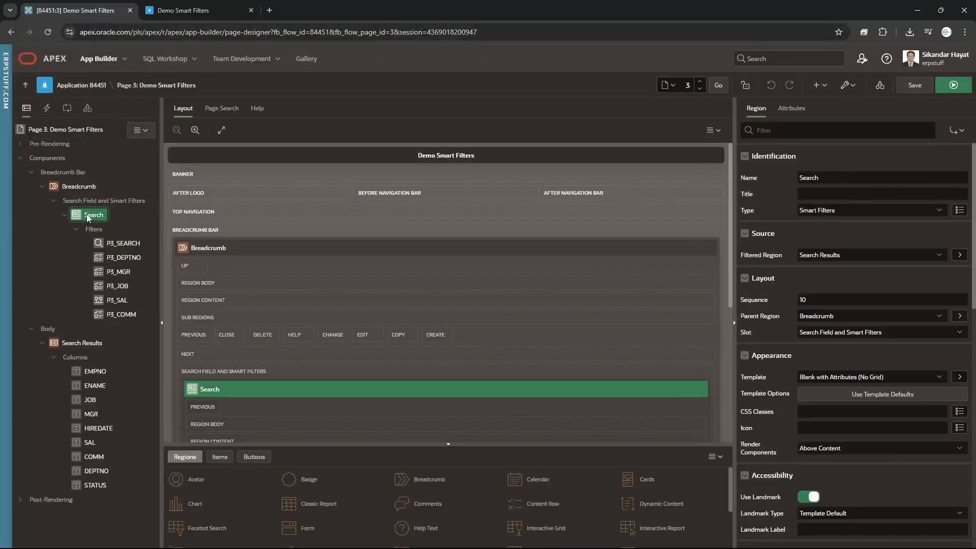
right_click(88, 218)
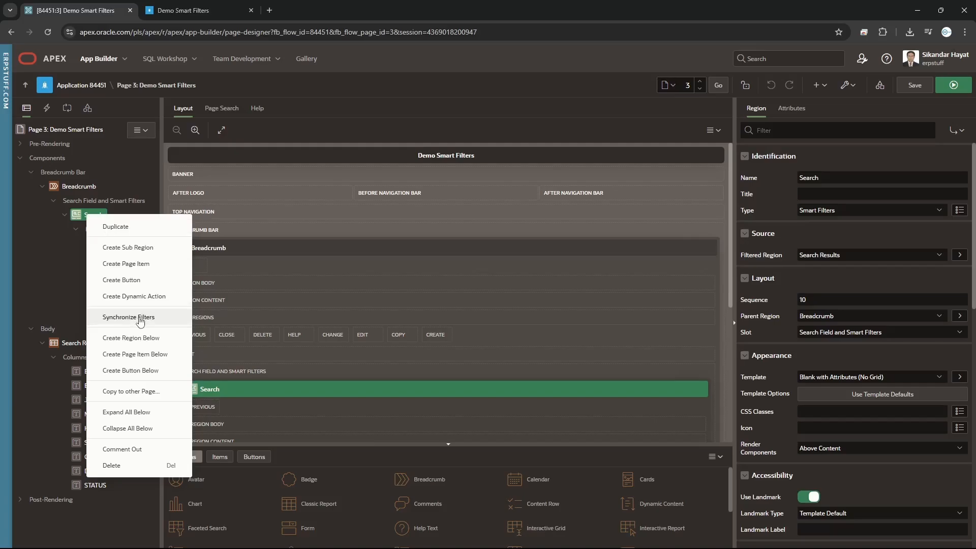
left_click(886, 58)
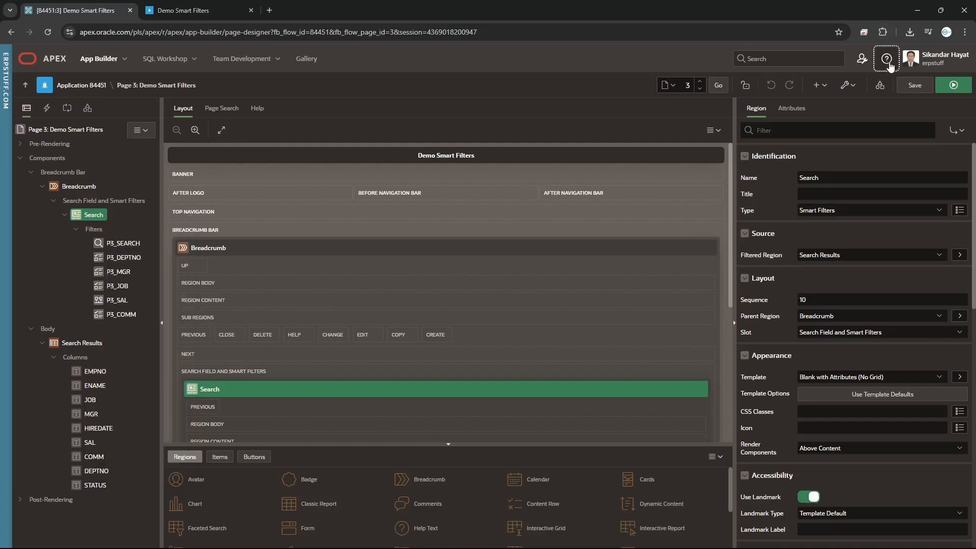
left_click(795, 168)
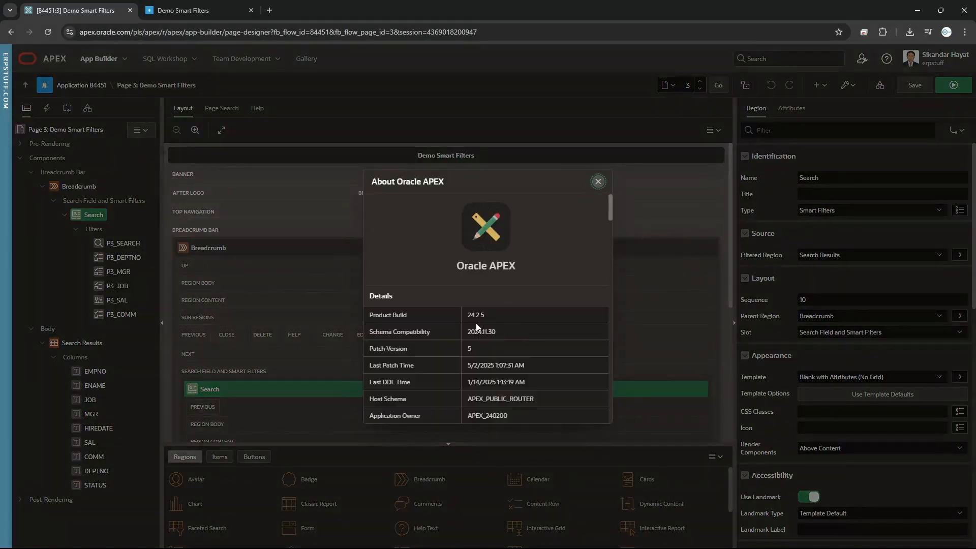
left_click(598, 182)
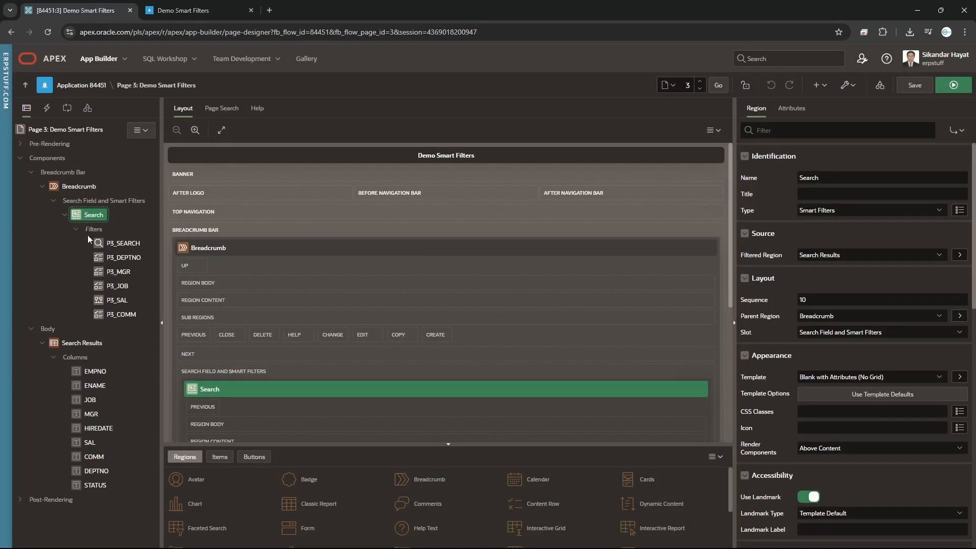
Delete the Search region and the Search Results region from the Demo Smart Filters page.
key("Delete")
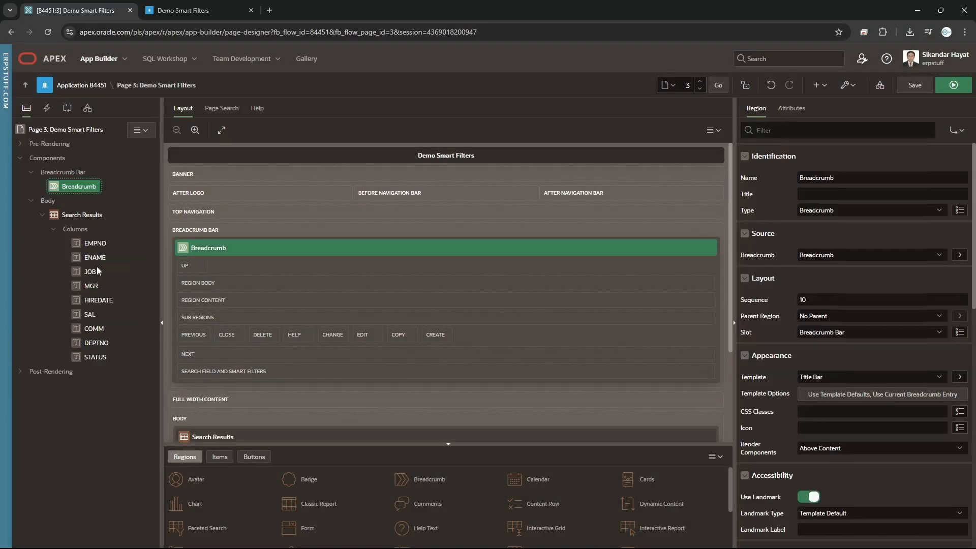
left_click(80, 215)
key("Delete")
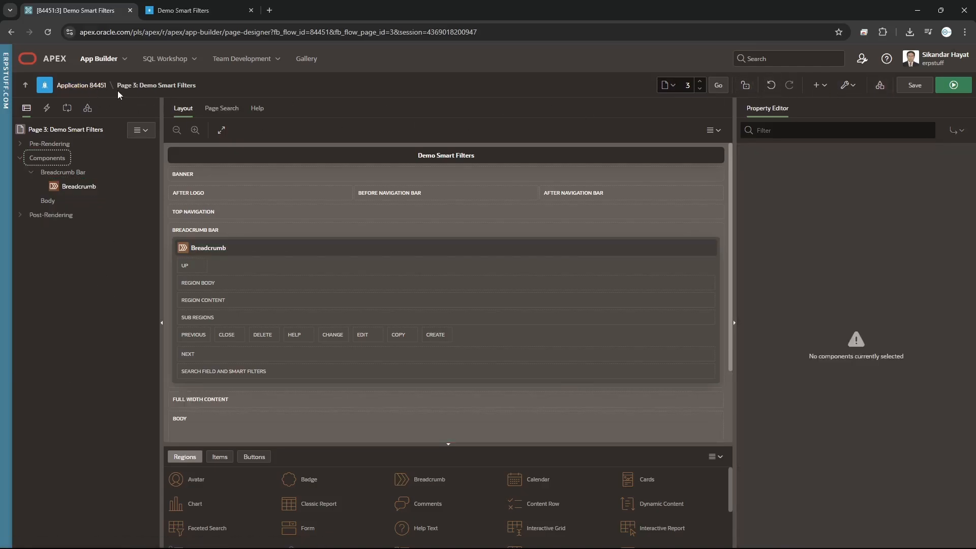
Leave page 3 without saving and create a blank page 4 named New Filters.
left_click(96, 88)
left_click(532, 96)
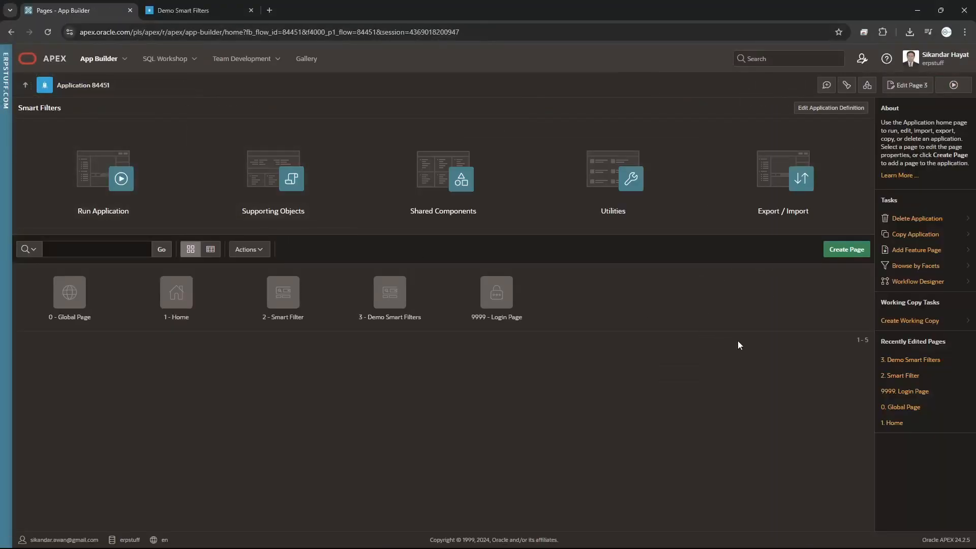
left_click(858, 252)
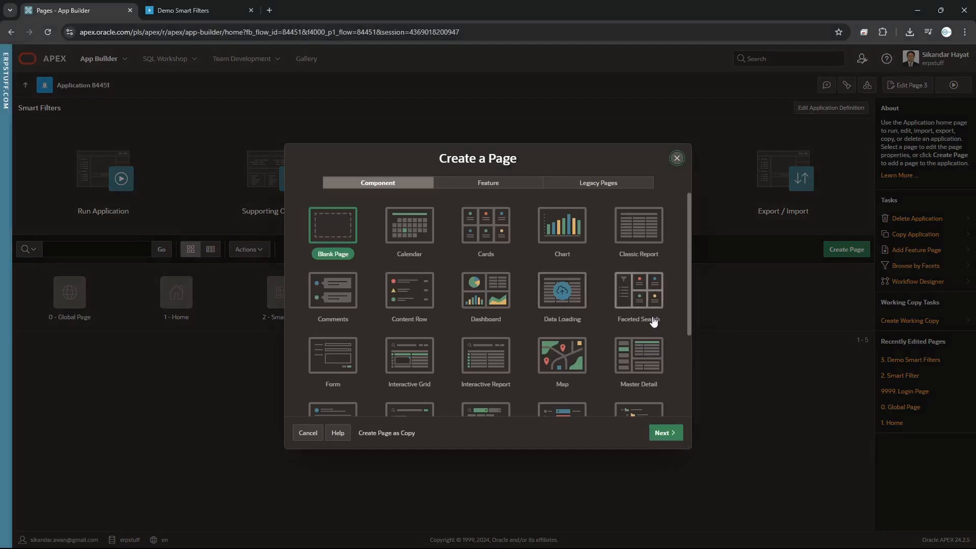
left_click(663, 434)
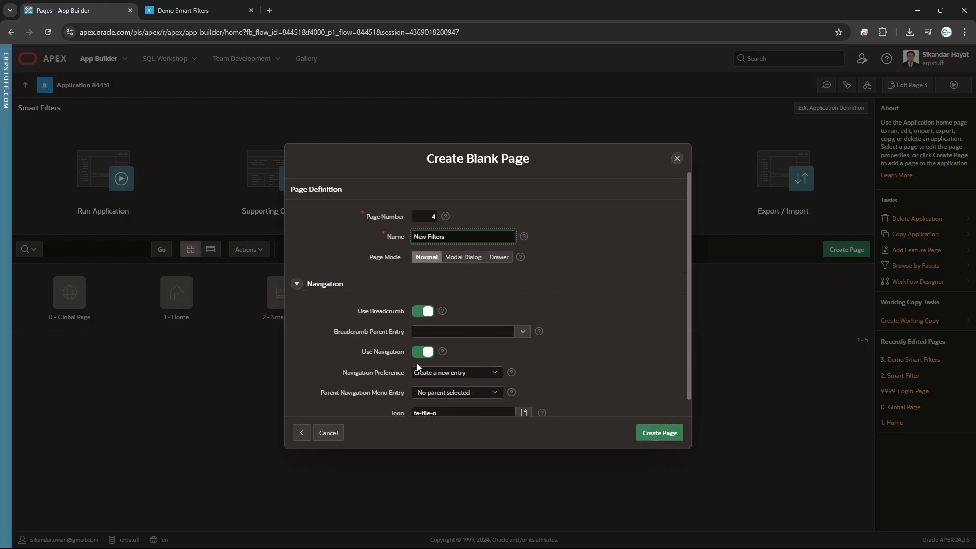
left_click(669, 435)
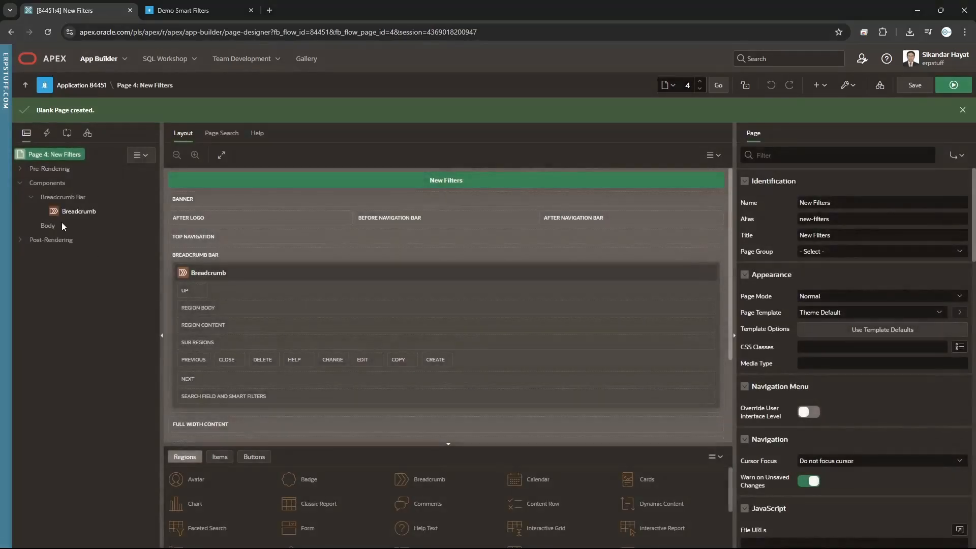
Create a region in the page body, name it Classic Report, and set its type to Classic Report.
left_click(49, 225)
right_click(52, 230)
left_click(76, 240)
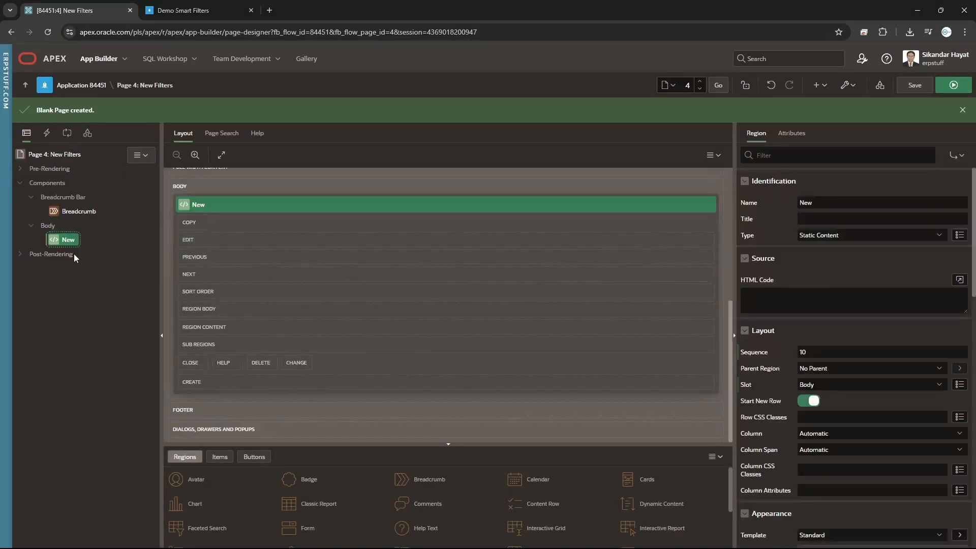
left_click(832, 206)
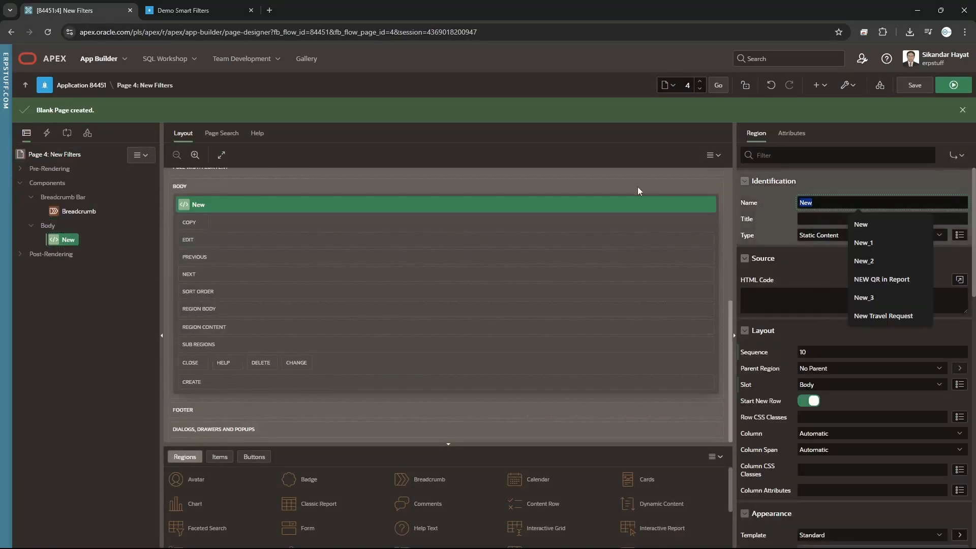
type("Cla")
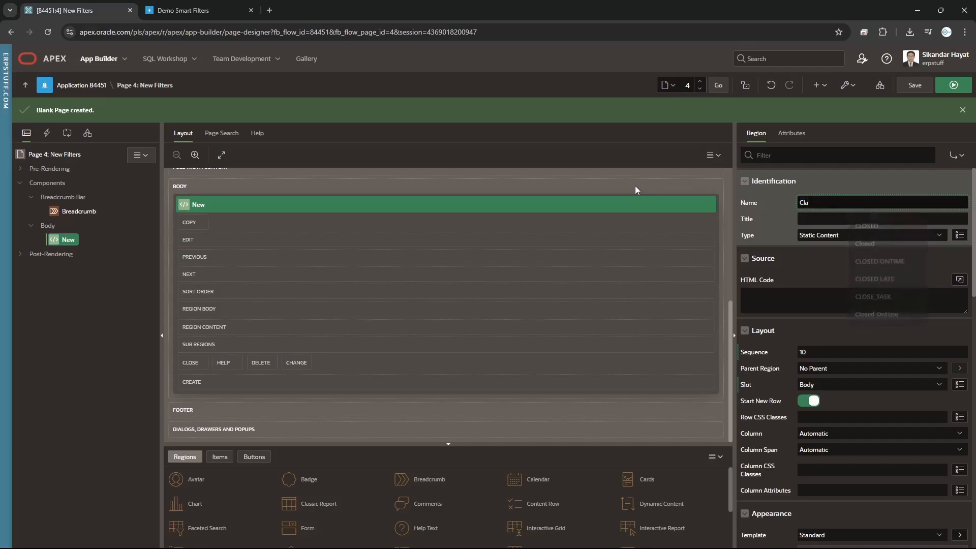
type("ssic Re")
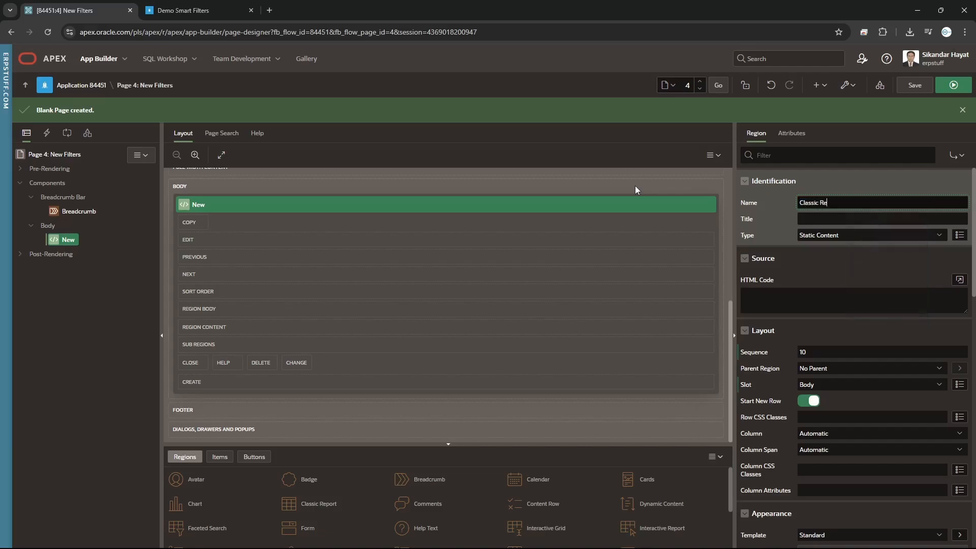
type("port")
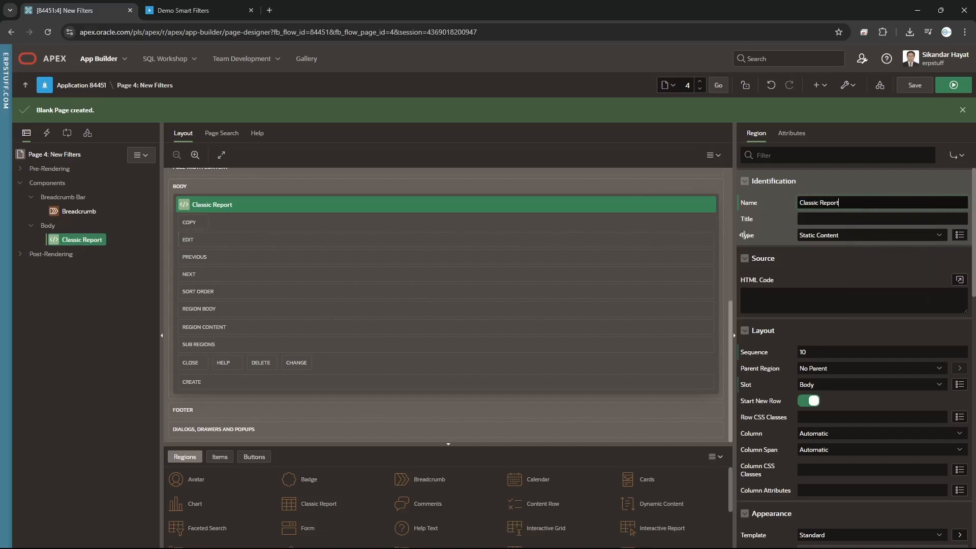
left_click(816, 236)
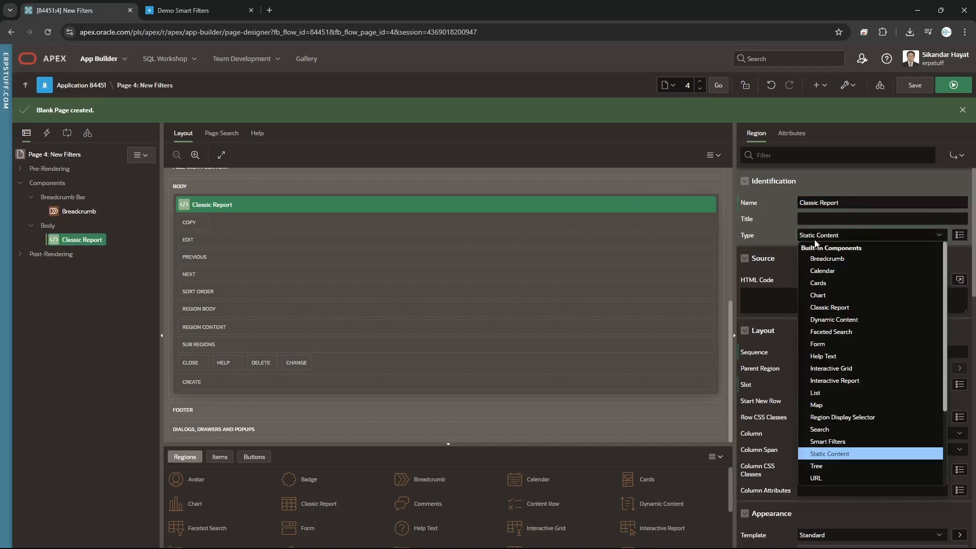
left_click(824, 307)
Find the EMP table and set it as the Classic Report region's source table.
left_click(959, 328)
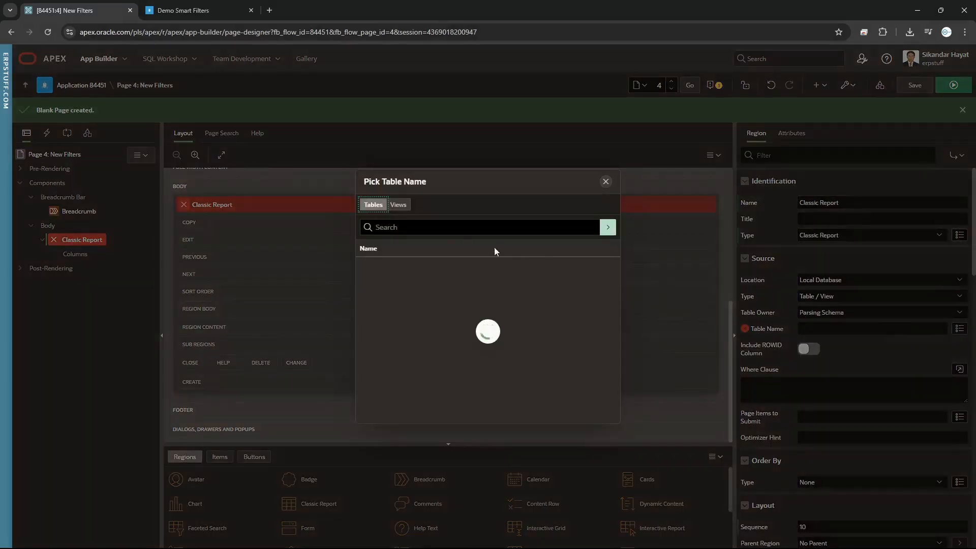
left_click(450, 227)
type("emp")
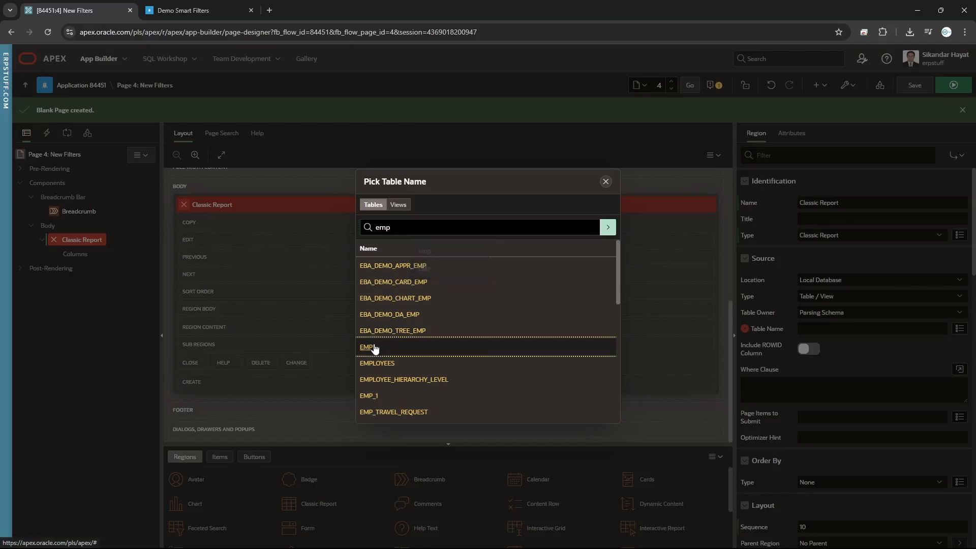
left_click(368, 347)
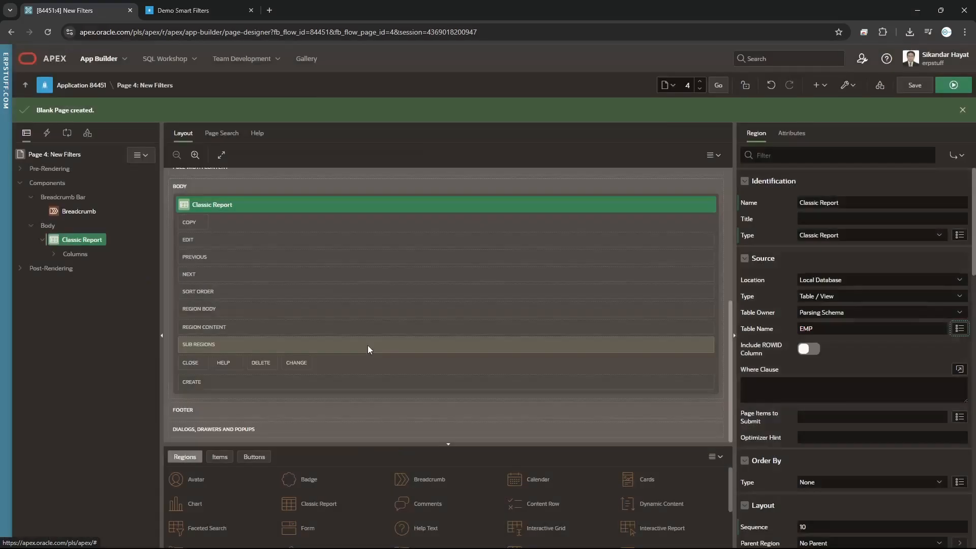
Save and run page 4 to view the employee report, and return to Page Designer.
left_click(914, 86)
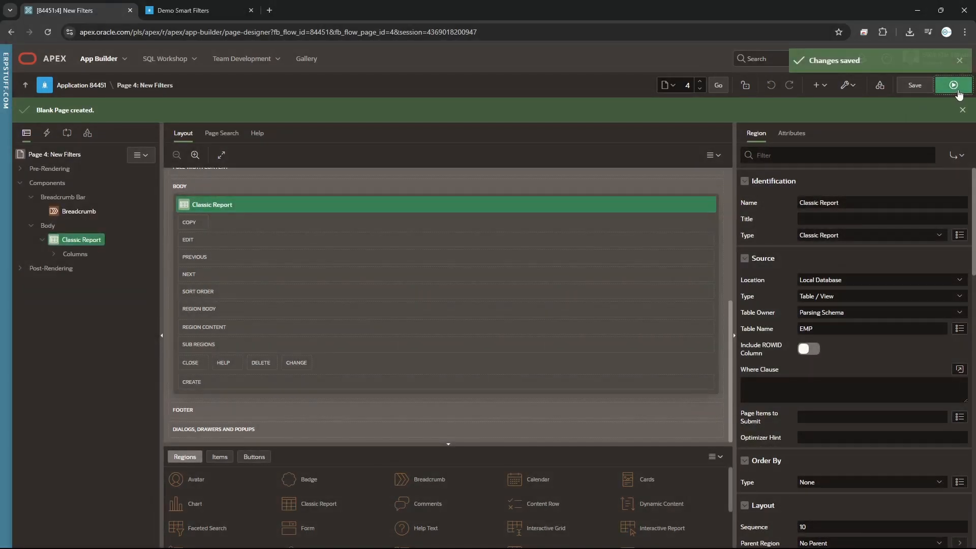
left_click(953, 86)
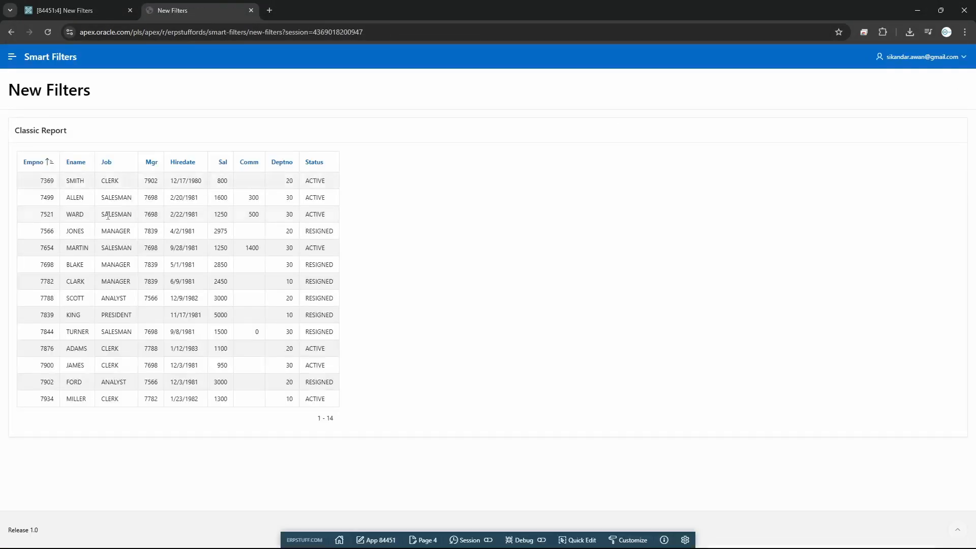
left_click(84, 11)
Create another body region, place it above Classic Report, and name it Filters.
left_click(48, 226)
right_click(47, 227)
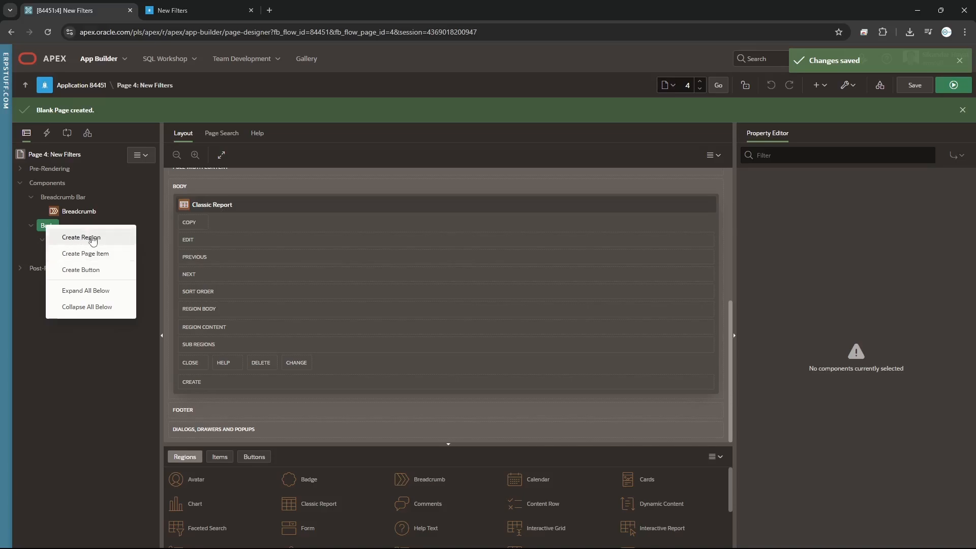
left_click(76, 339)
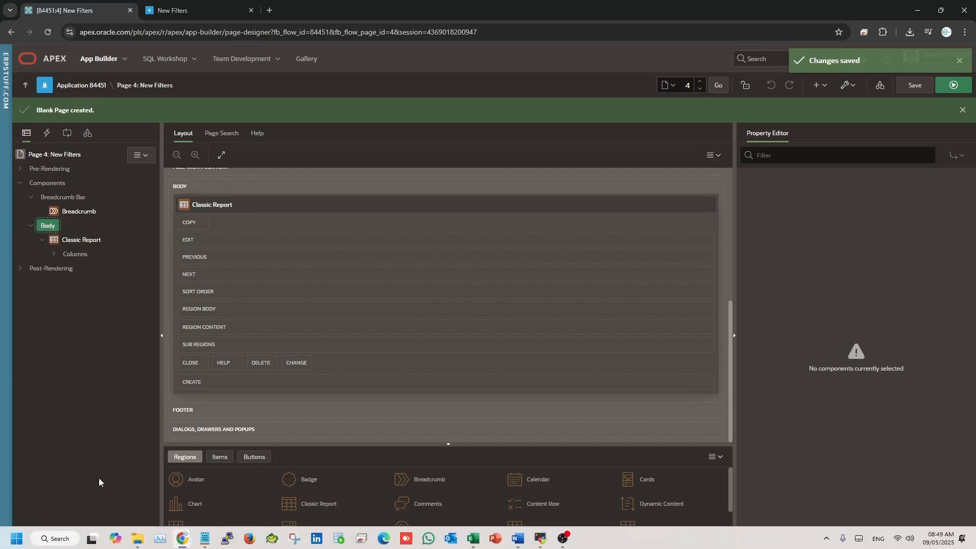
right_click(53, 229)
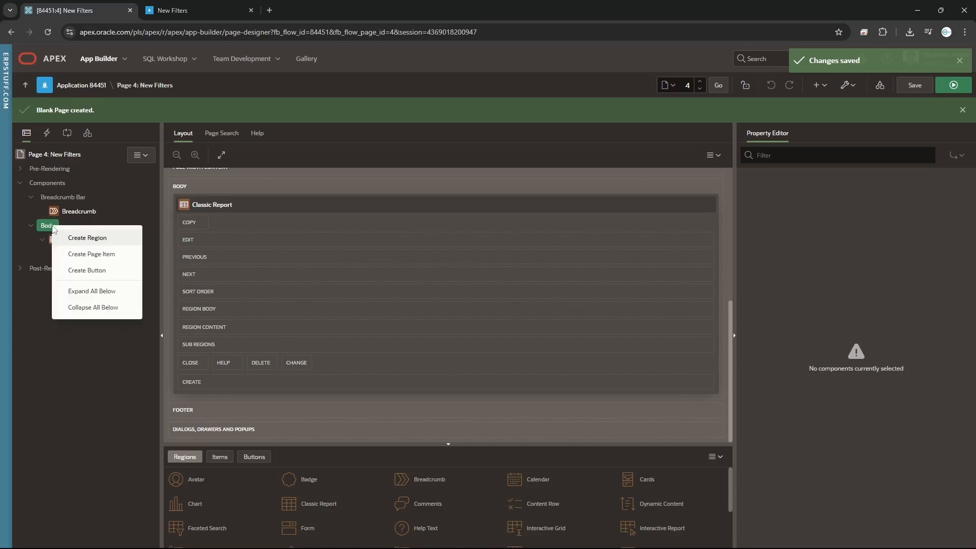
left_click(100, 241)
left_click_drag(58, 268, 58, 238)
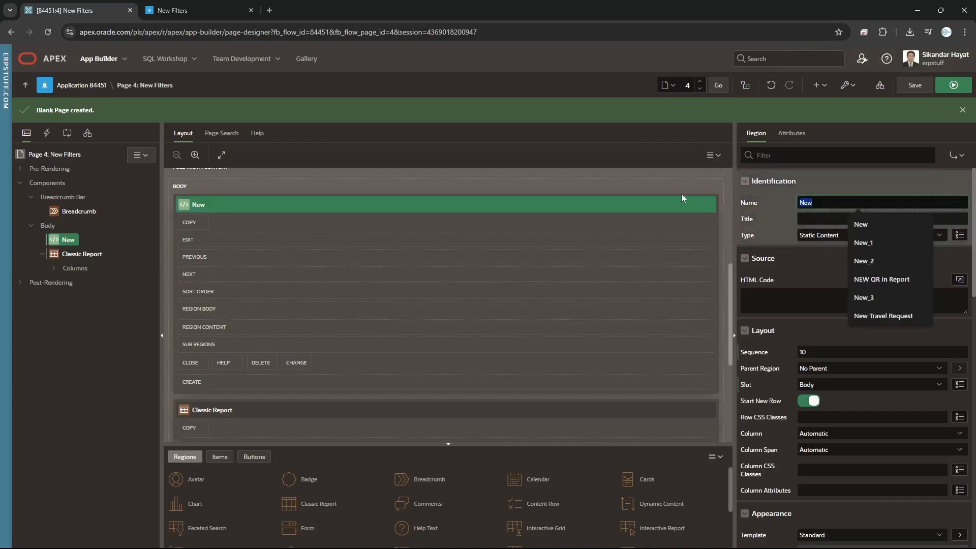
type("Filters")
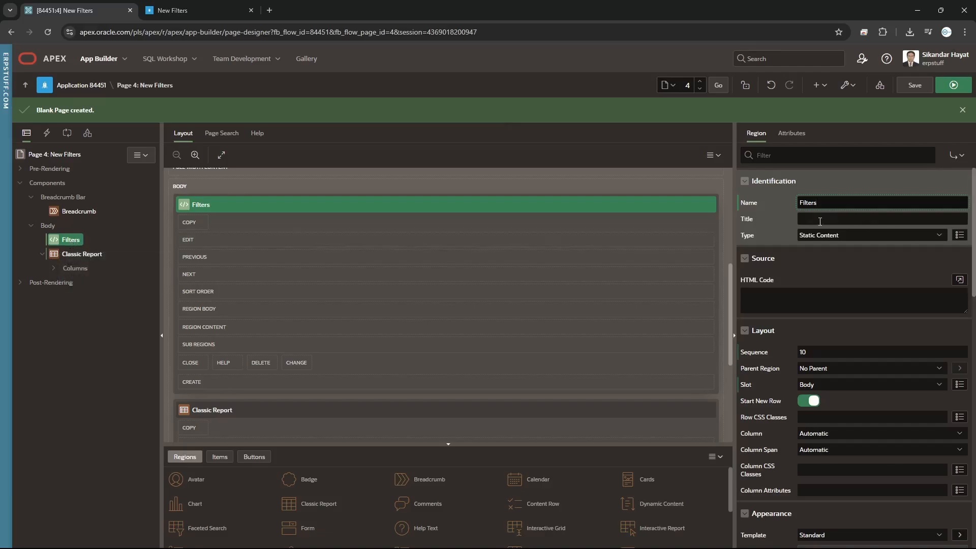
Set the Filters region's type to Smart Filters and its filtered region to Classic Report.
left_click(811, 235)
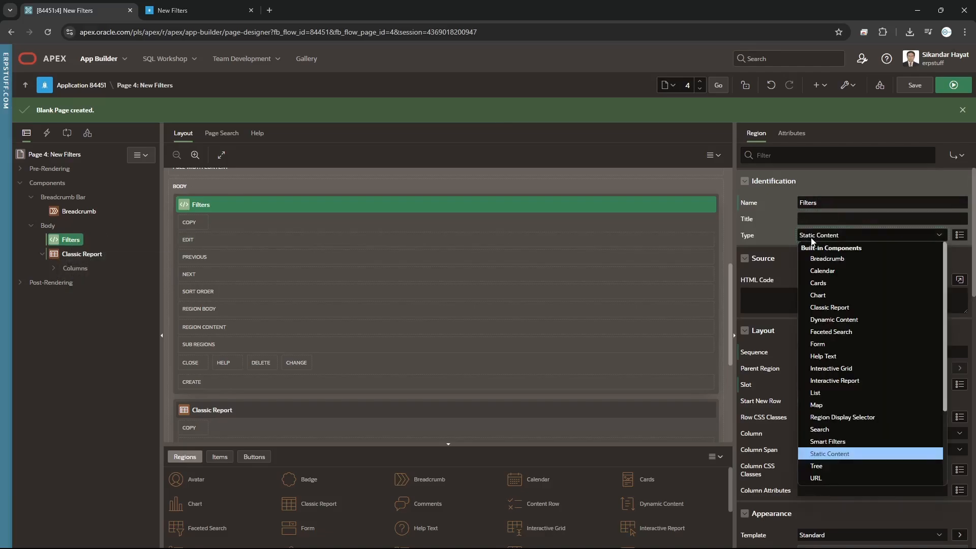
left_click(838, 442)
left_click(817, 280)
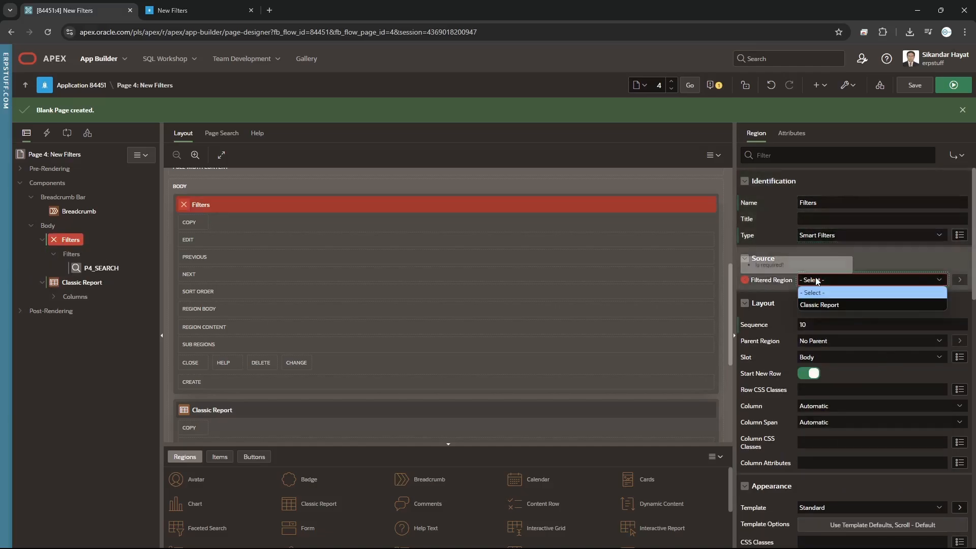
left_click(824, 305)
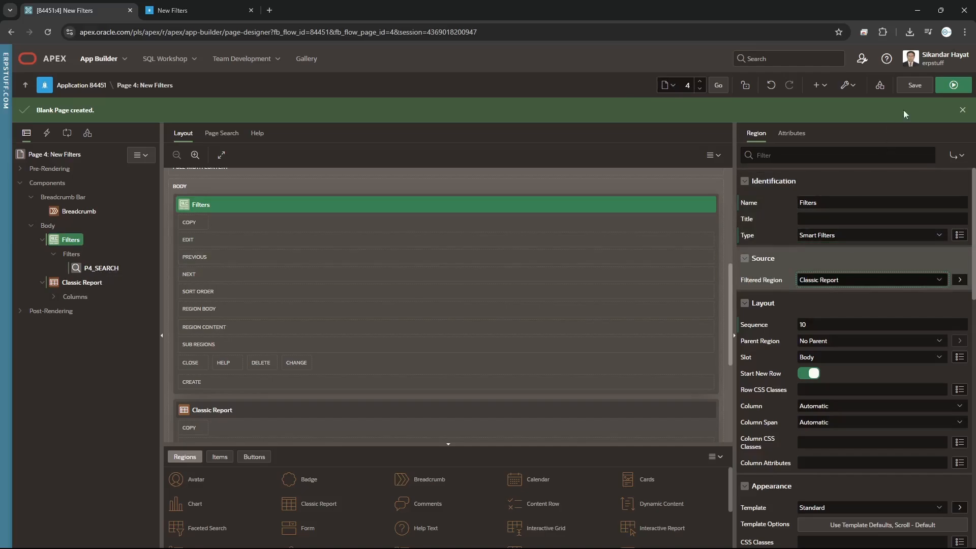
Save and run the page, and search the report for clerk using the smart filter search bar.
left_click(945, 87)
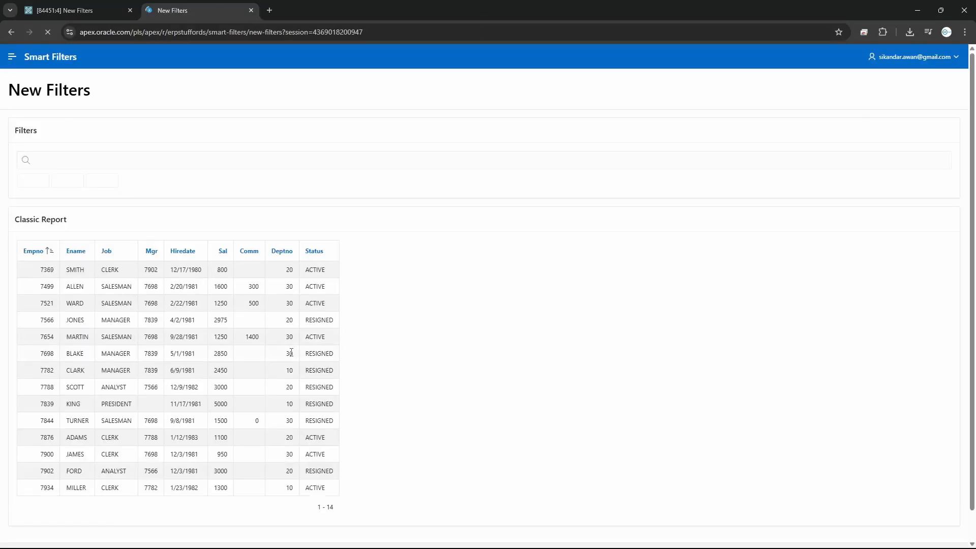
left_click(82, 162)
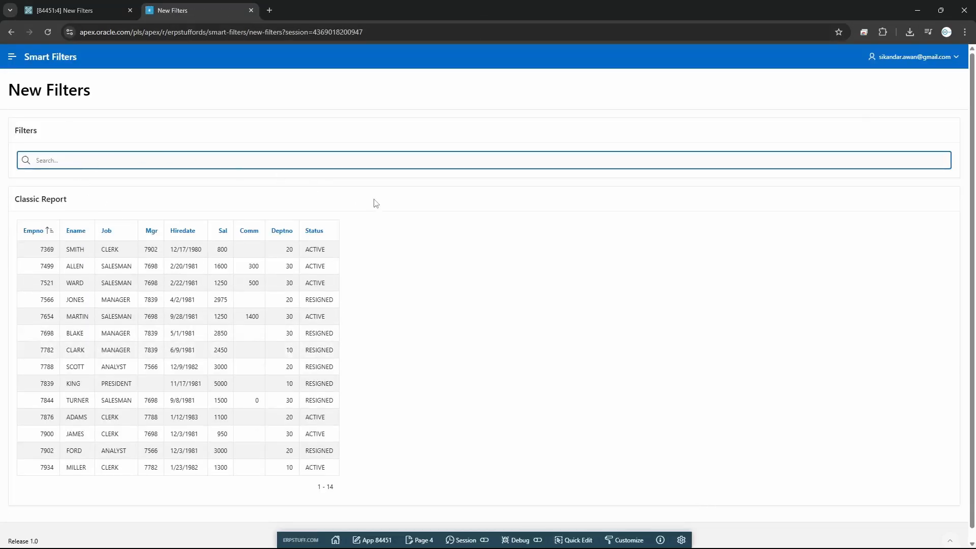
type("clerk")
key("Return")
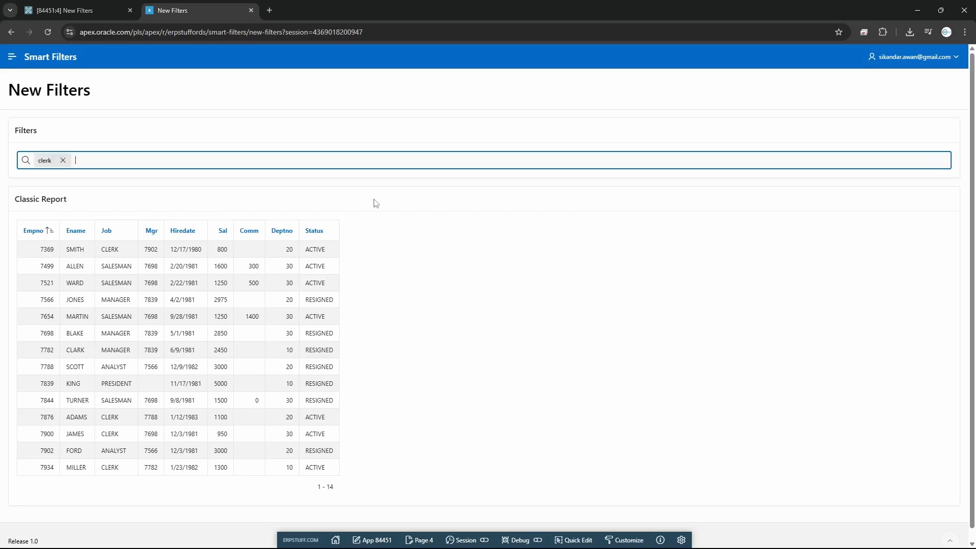
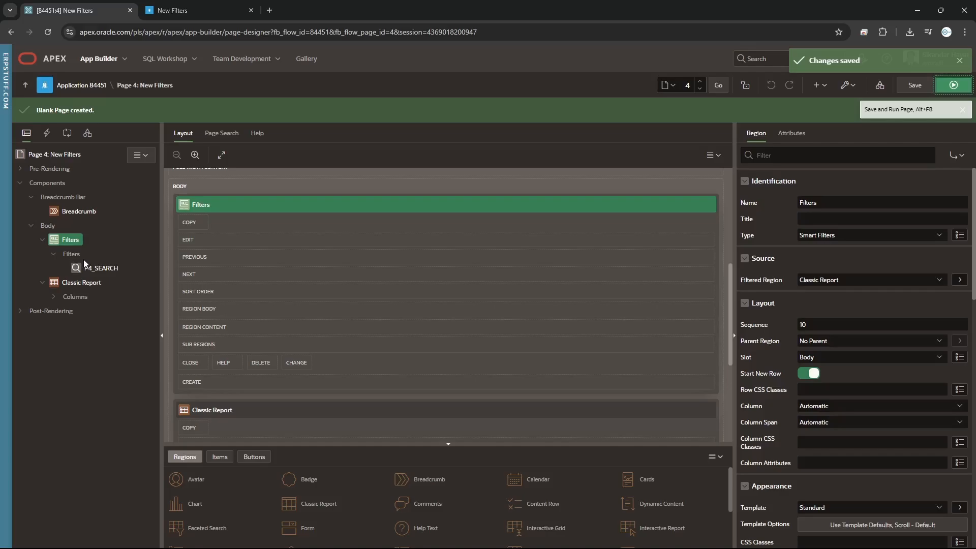
Expand the Classic Report's columns and check the JOB column's name.
left_click(55, 297)
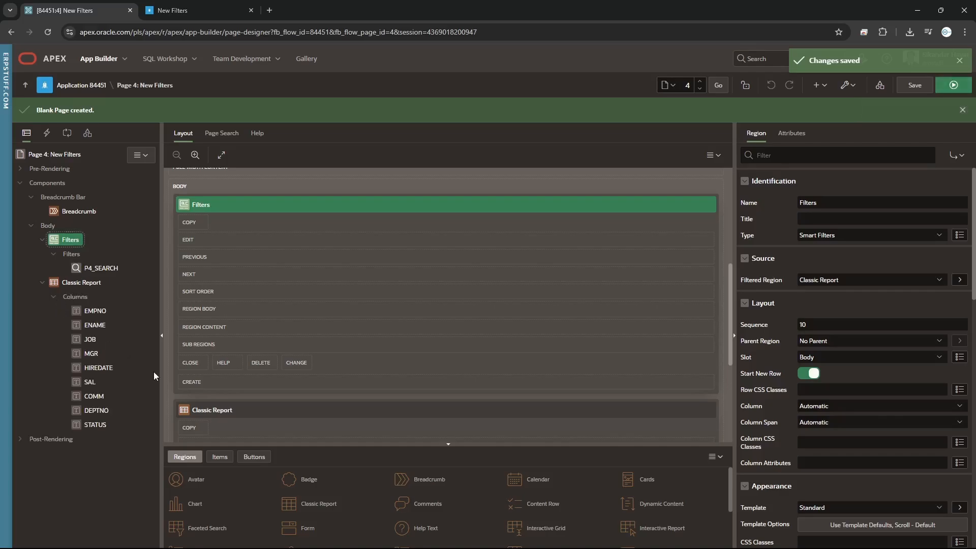
left_click(88, 339)
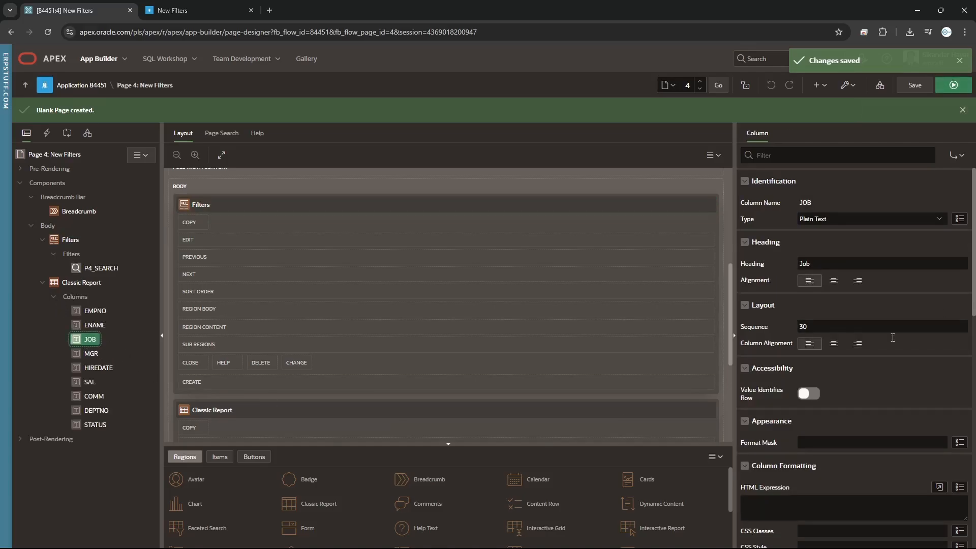
double_click(828, 204)
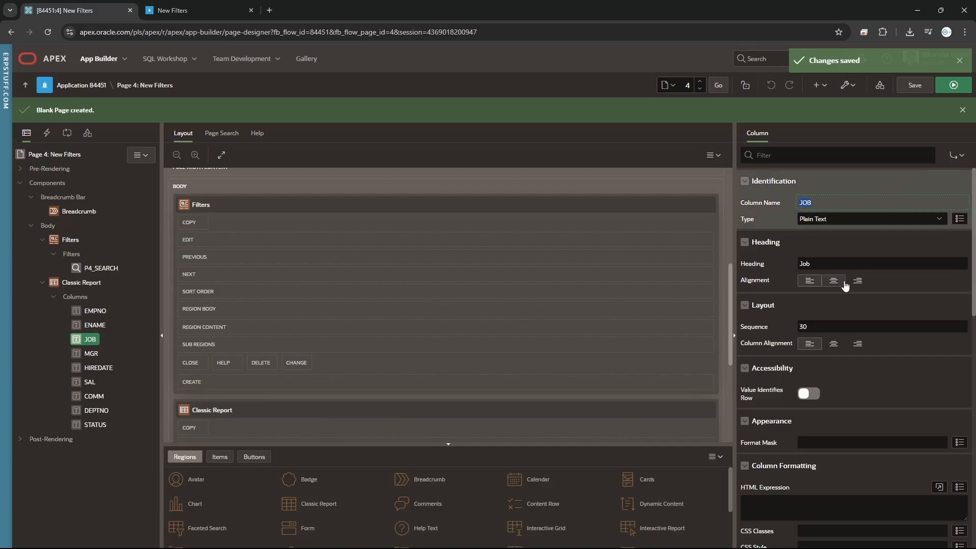
Add a filter named P4_JOB to the Filters region and set its list of values type to Distinct Values.
right_click(77, 256)
left_click(114, 266)
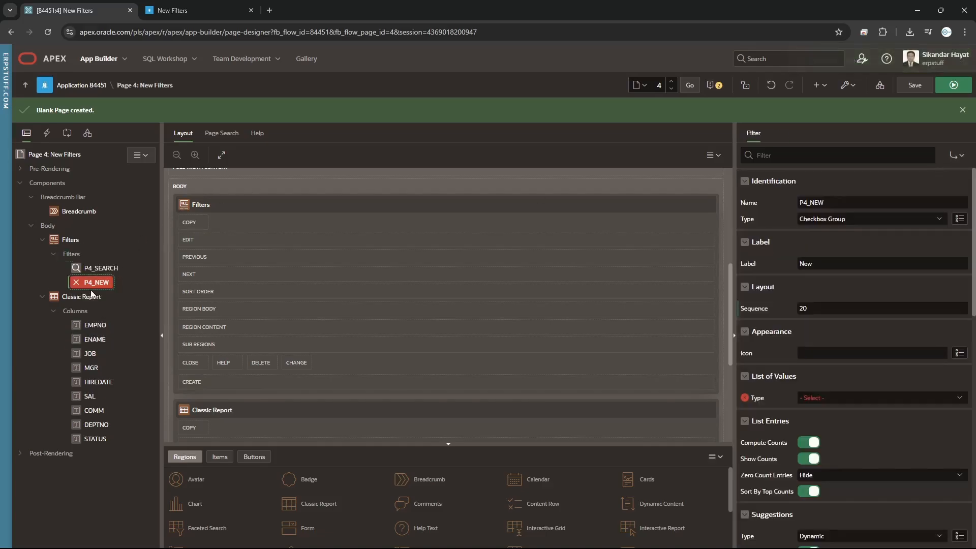
double_click(812, 204)
type("P4_JOB")
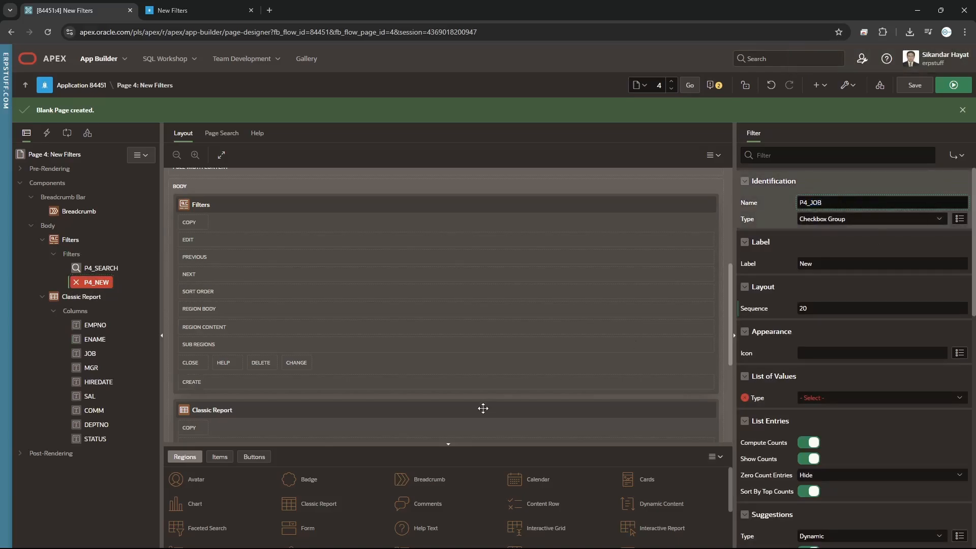
left_click(834, 400)
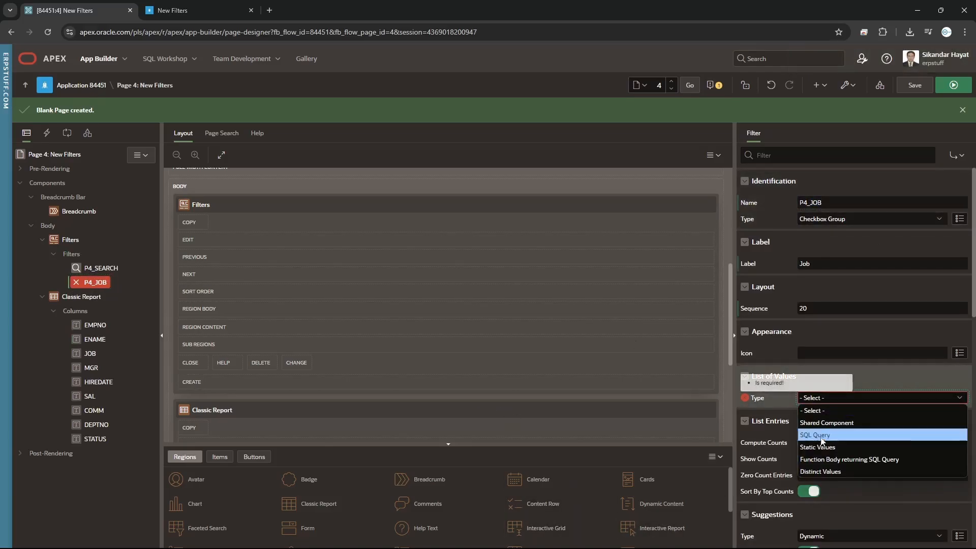
left_click(813, 471)
Review the P4_JOB filter's database column and data type, and save the page.
scroll(866, 399, "down", 3)
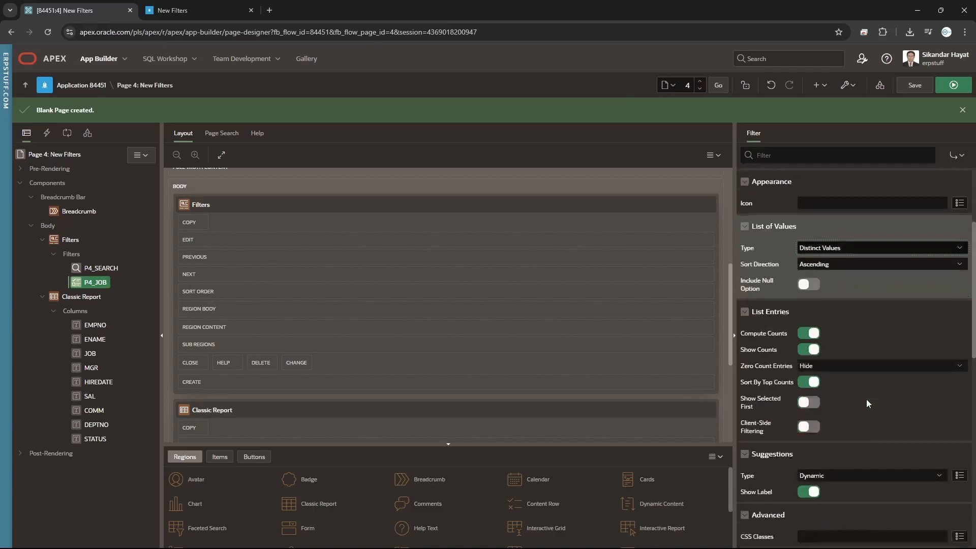
scroll(866, 399, "down", 7)
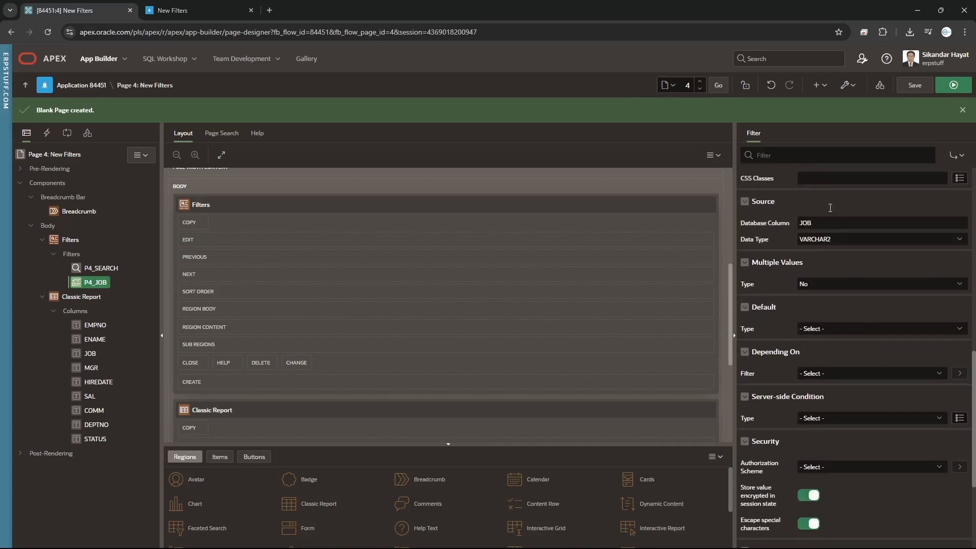
scroll(821, 232, "up", 7)
scroll(823, 221, "up", 3)
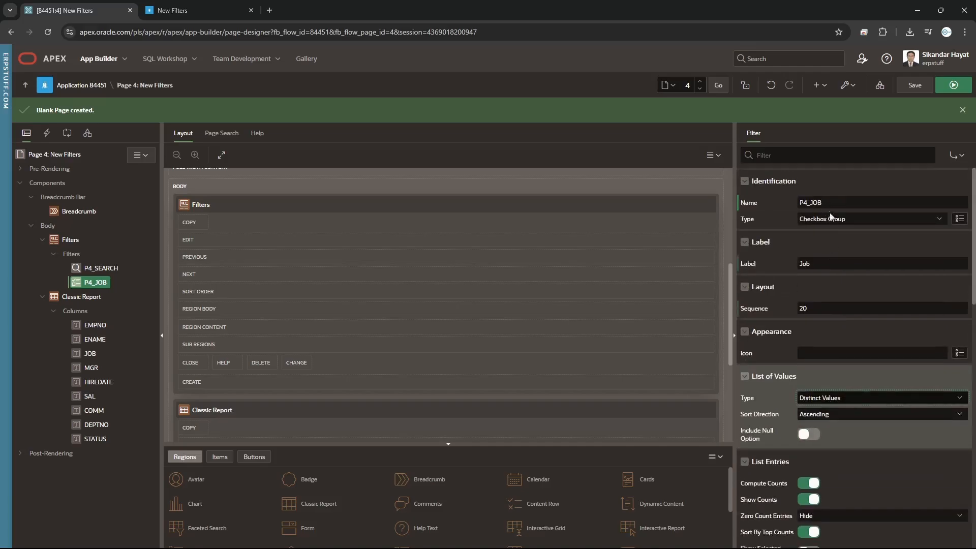
scroll(837, 373, "down", 8)
scroll(859, 382, "down", 3)
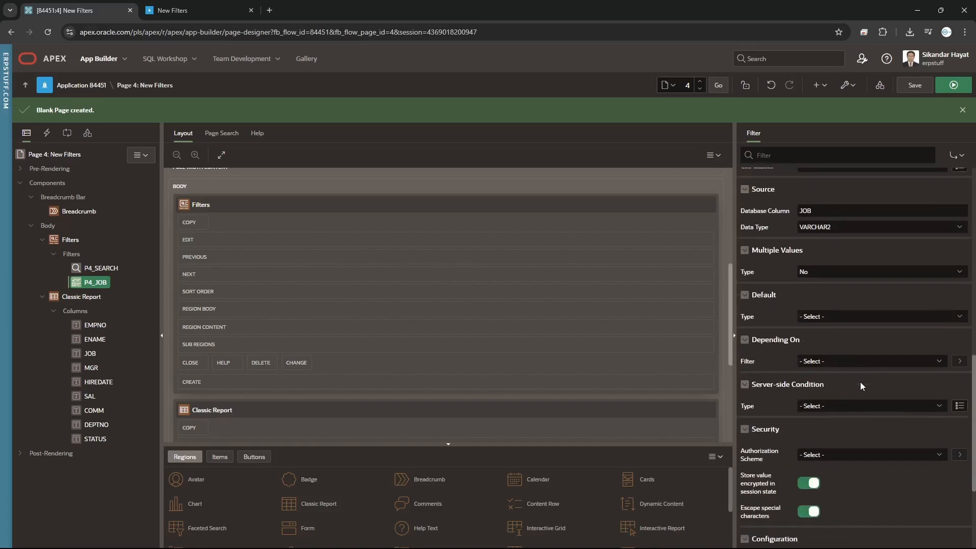
scroll(881, 387, "up", 3)
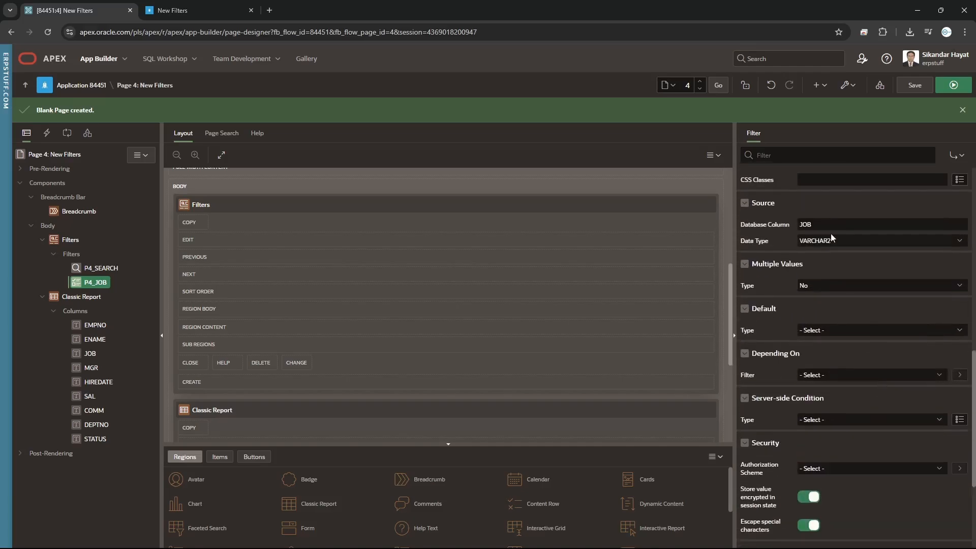
left_click(914, 85)
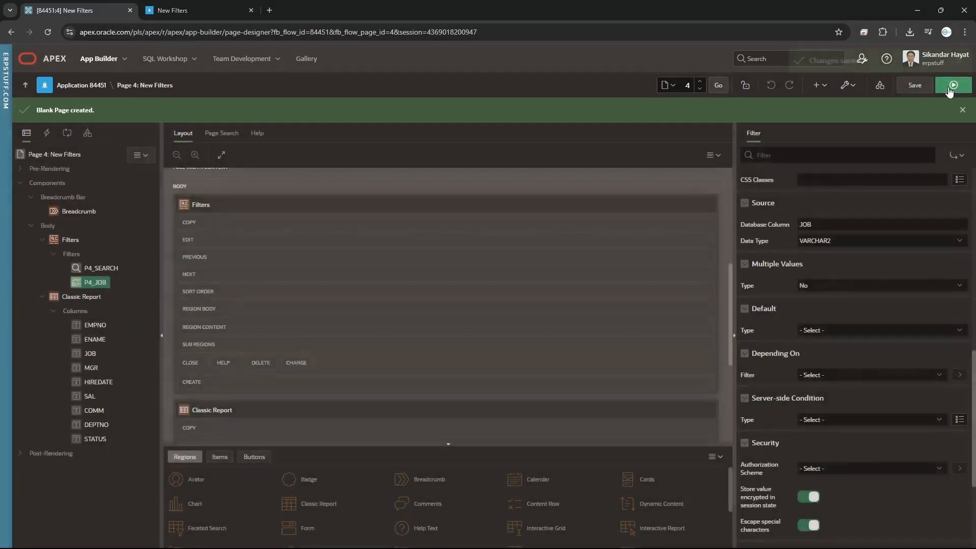
Run the page, clear the clerk search term and filter the report by the suggested Job value CLERK.
left_click(948, 86)
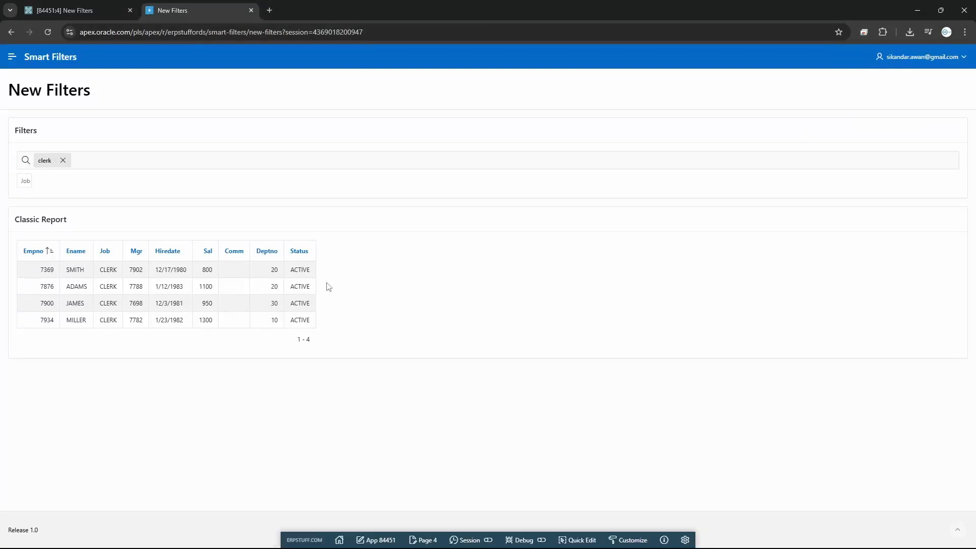
left_click(62, 160)
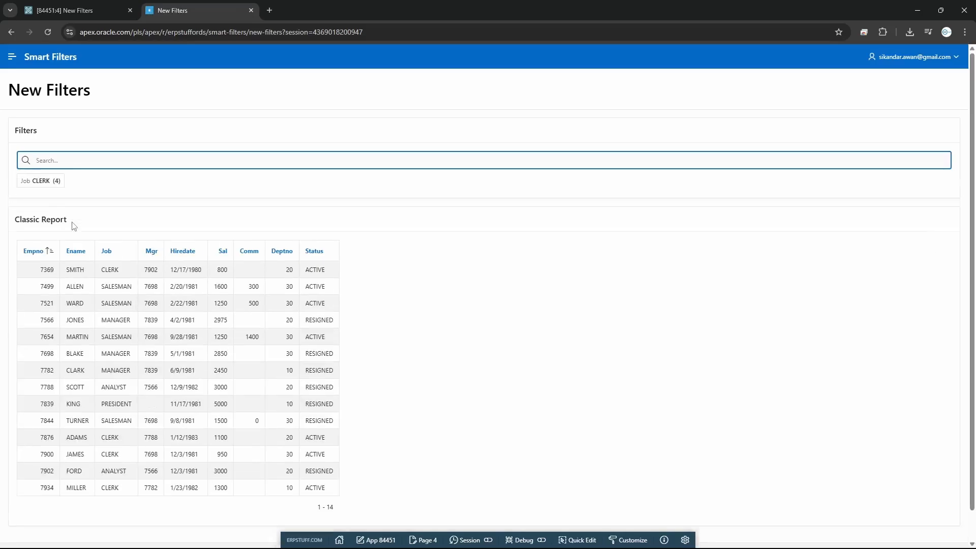
left_click(43, 182)
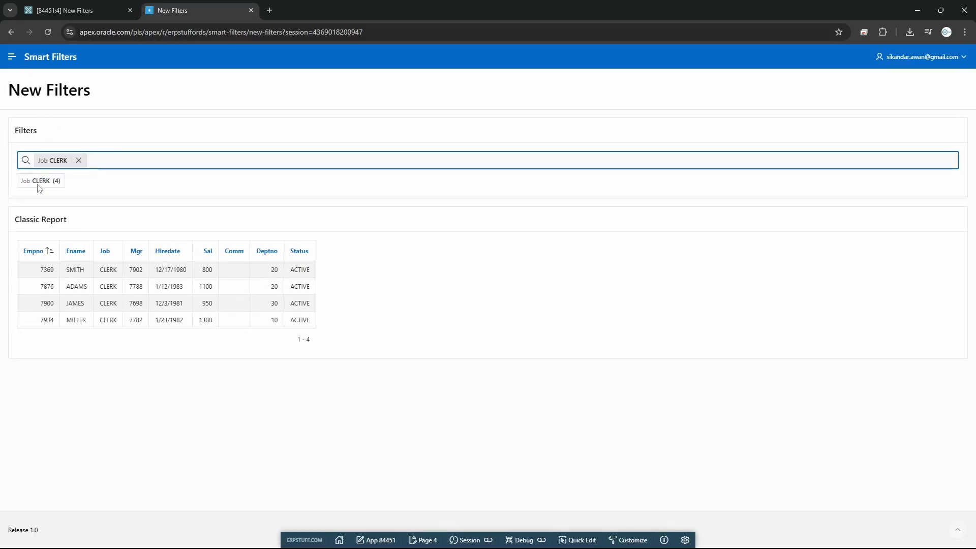
Return to the page designer and review the P4_JOB filter's properties.
left_click(74, 10)
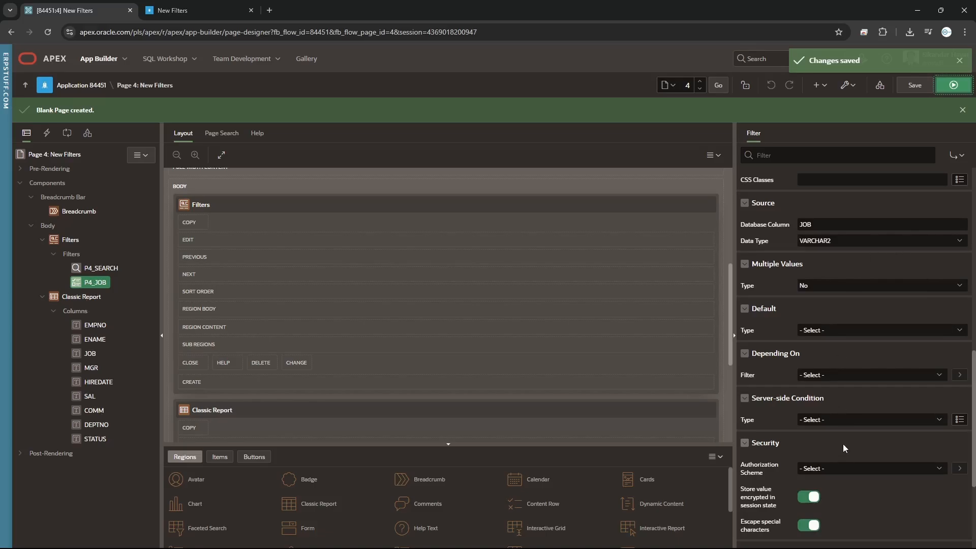
scroll(854, 488, "down", 3)
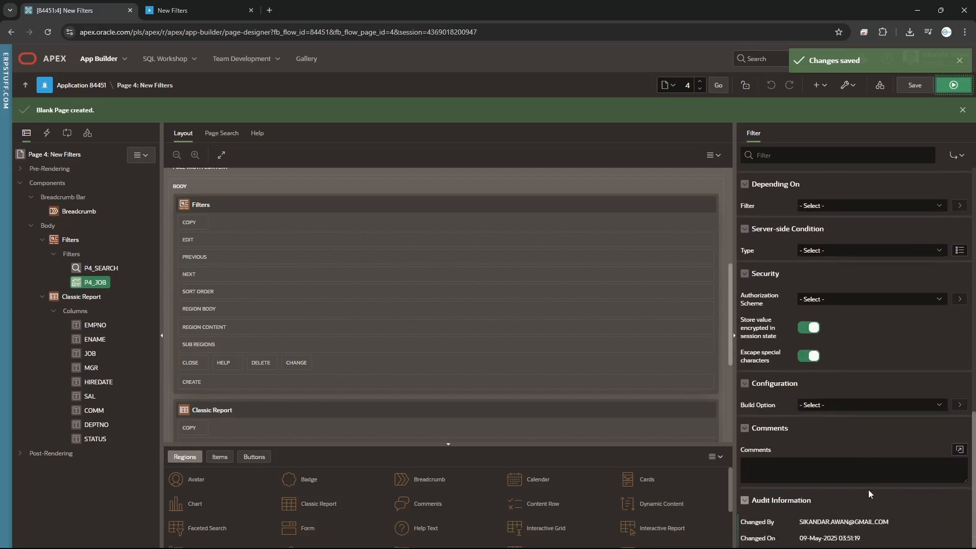
scroll(868, 490, "up", 5)
scroll(869, 493, "up", 5)
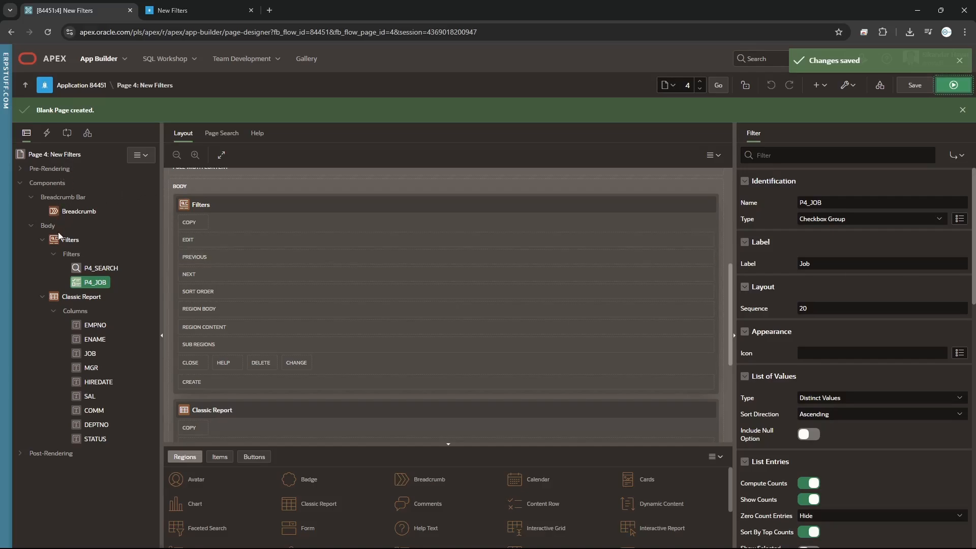
left_click(99, 285)
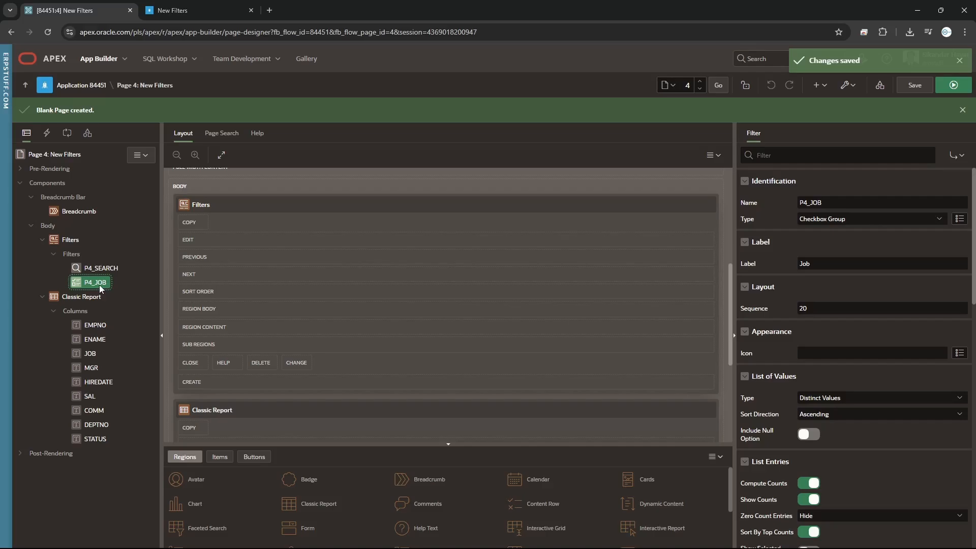
Select the P4_SEARCH filter, and on the running page remove the Job CLERK filter to check the search field's placeholder.
left_click(102, 268)
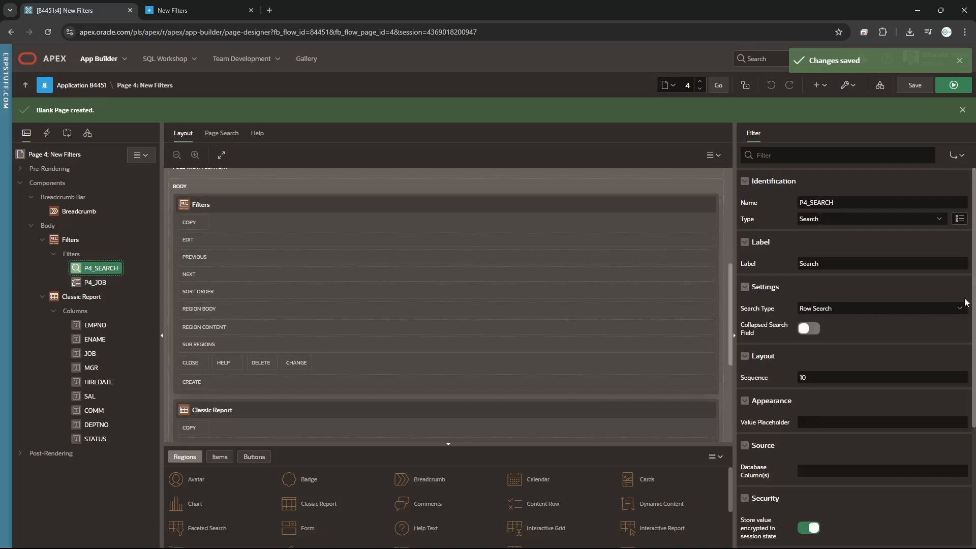
left_click(193, 10)
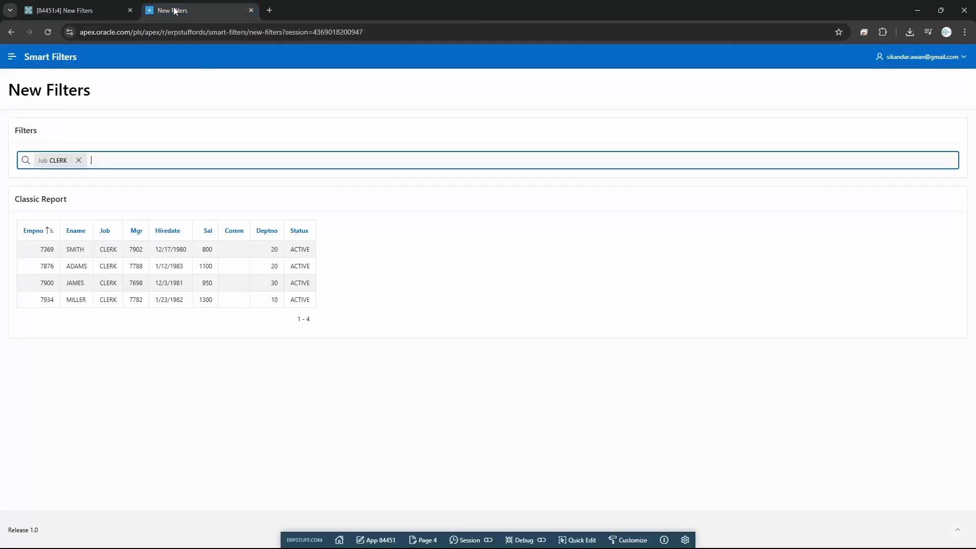
left_click(79, 160)
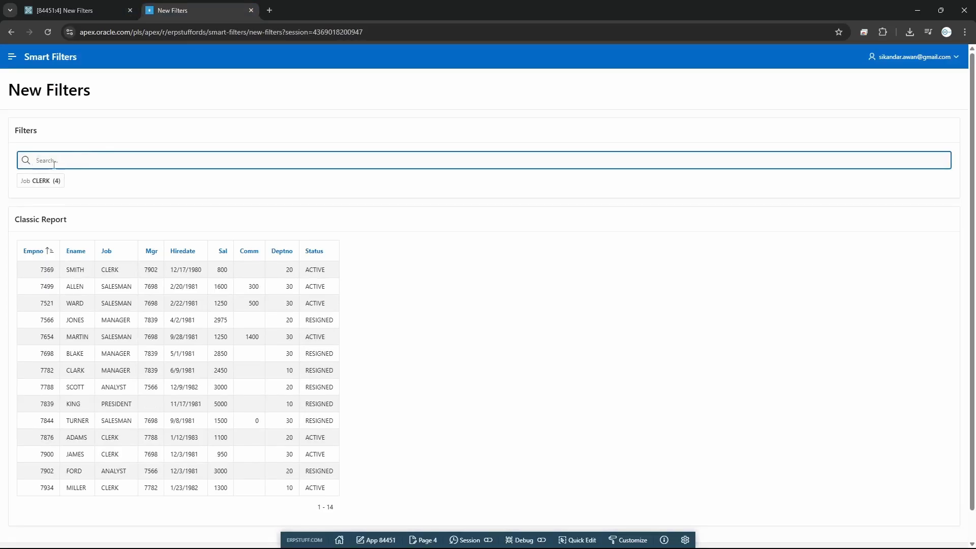
Set the P4_SEARCH filter's label to My Searching in the page designer and save the page.
left_click(66, 11)
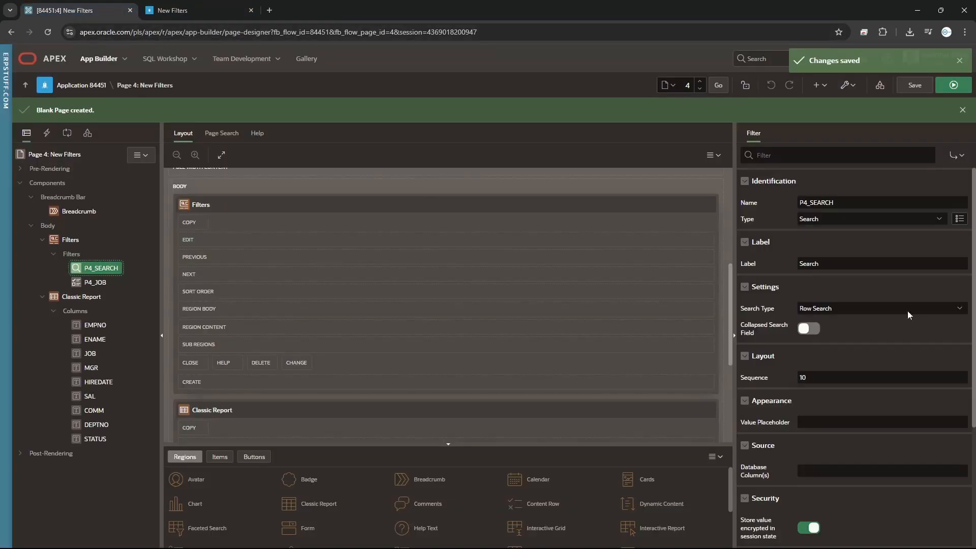
double_click(851, 265)
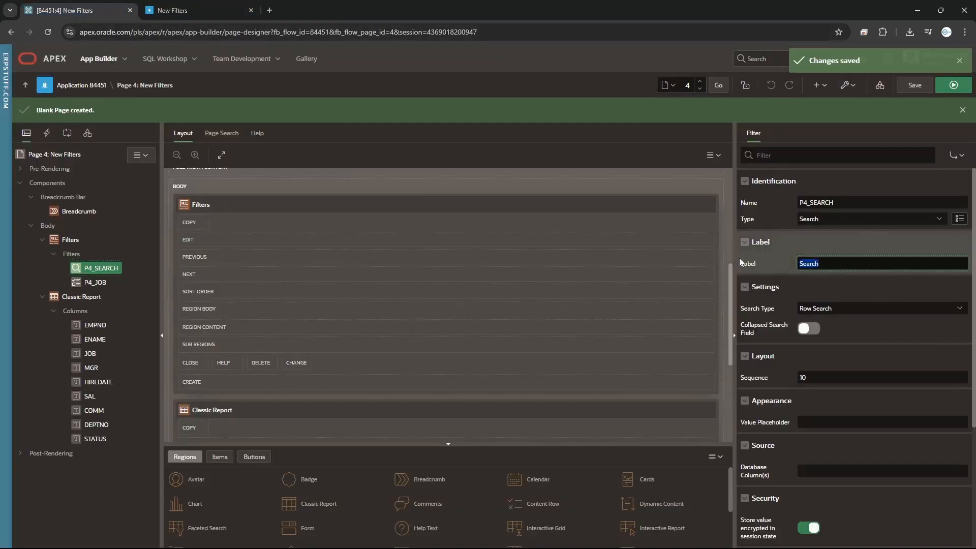
type("M")
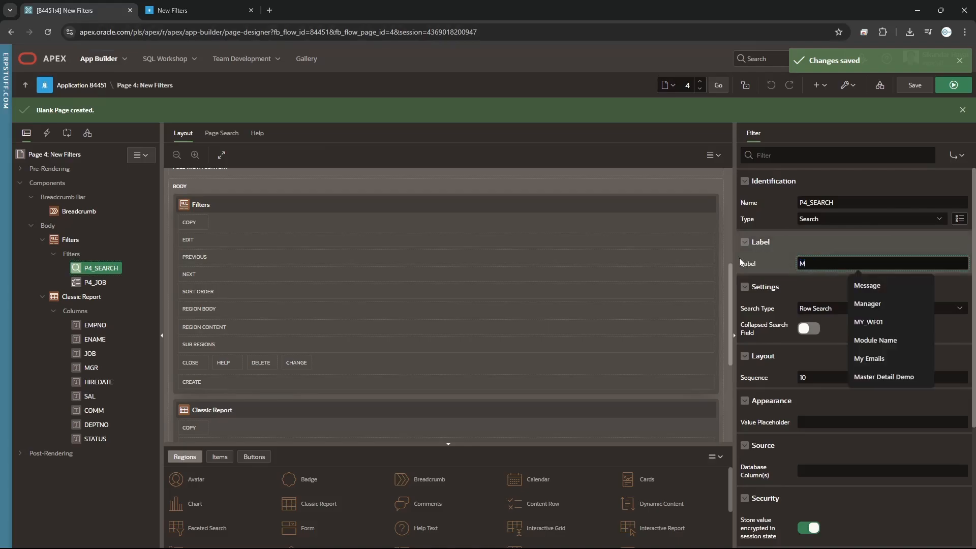
type("y Searching")
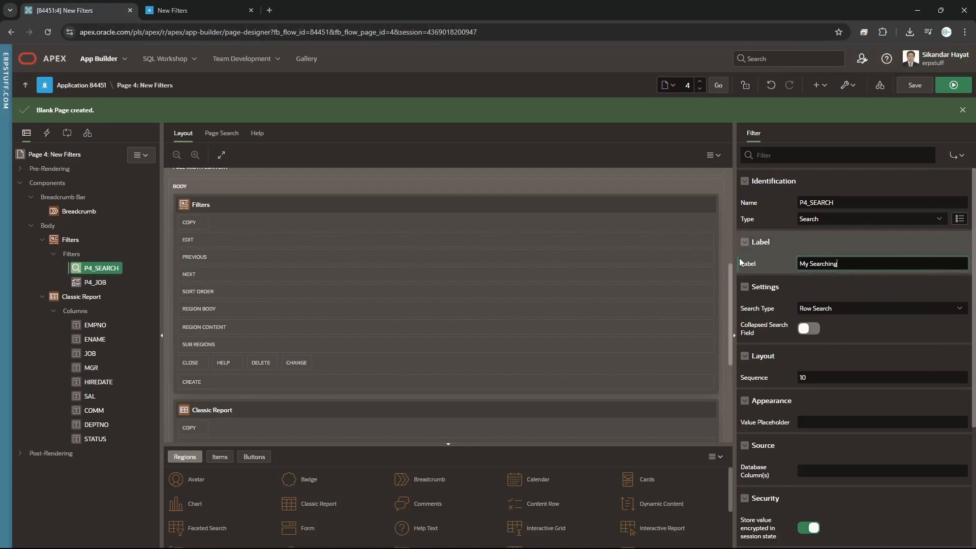
left_click(914, 85)
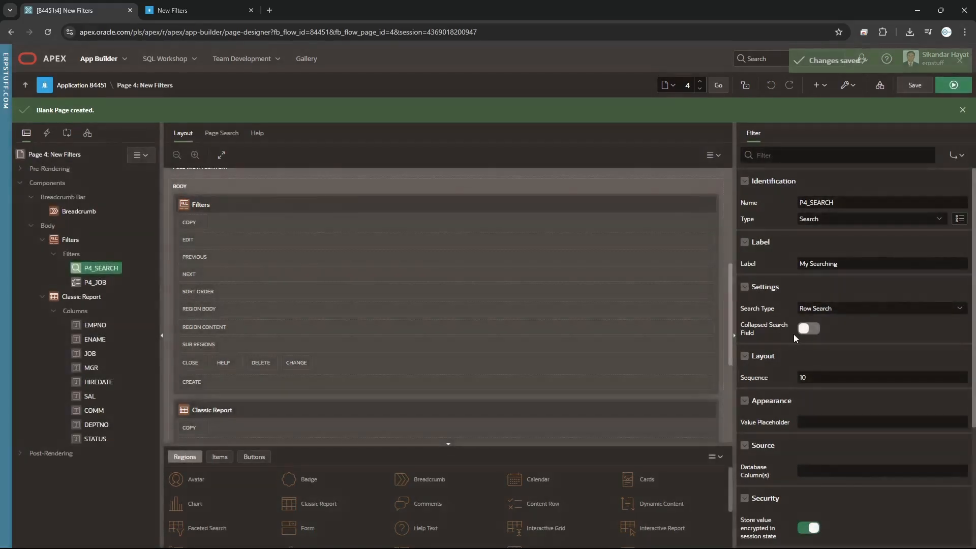
Reload the running page and compare its search field with the P4_SEARCH label in the page designer.
left_click(198, 10)
left_click(47, 32)
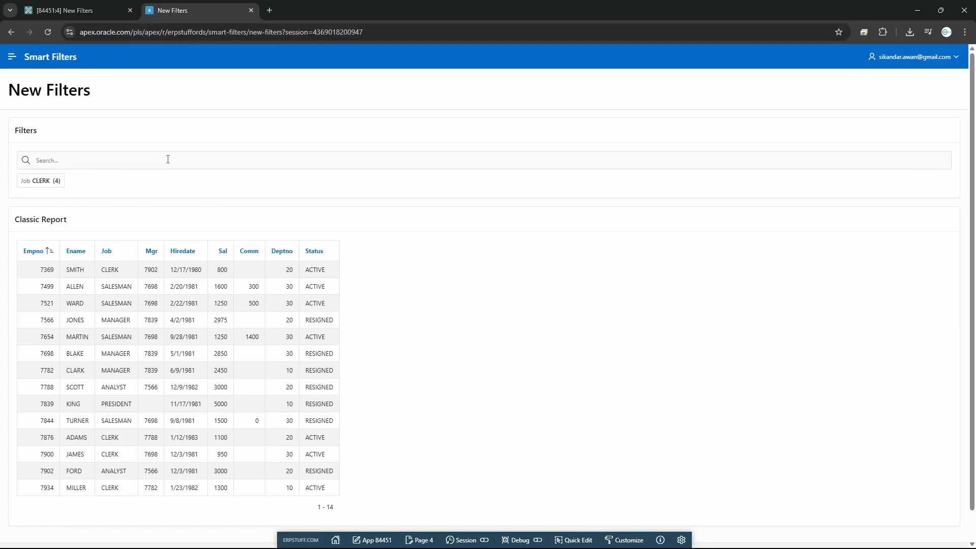
left_click(77, 163)
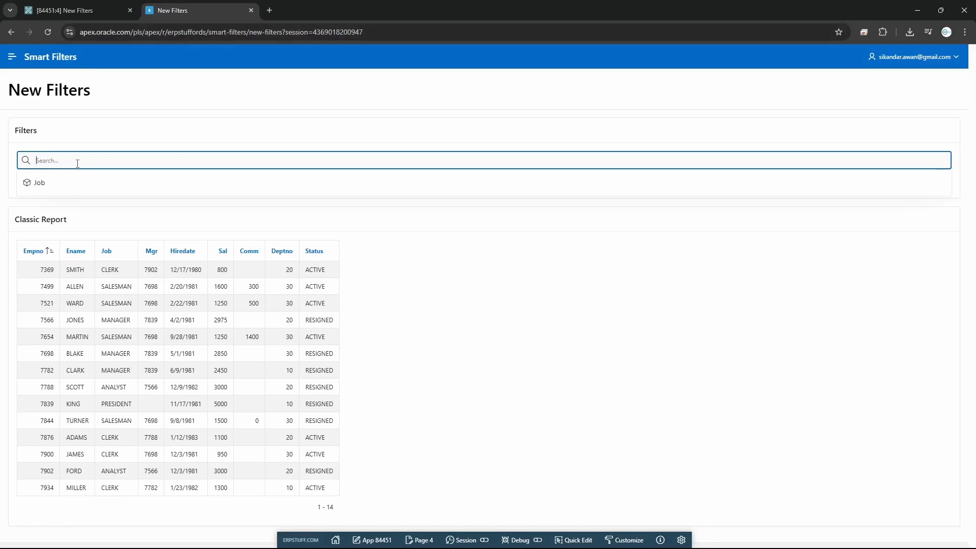
left_click(84, 12)
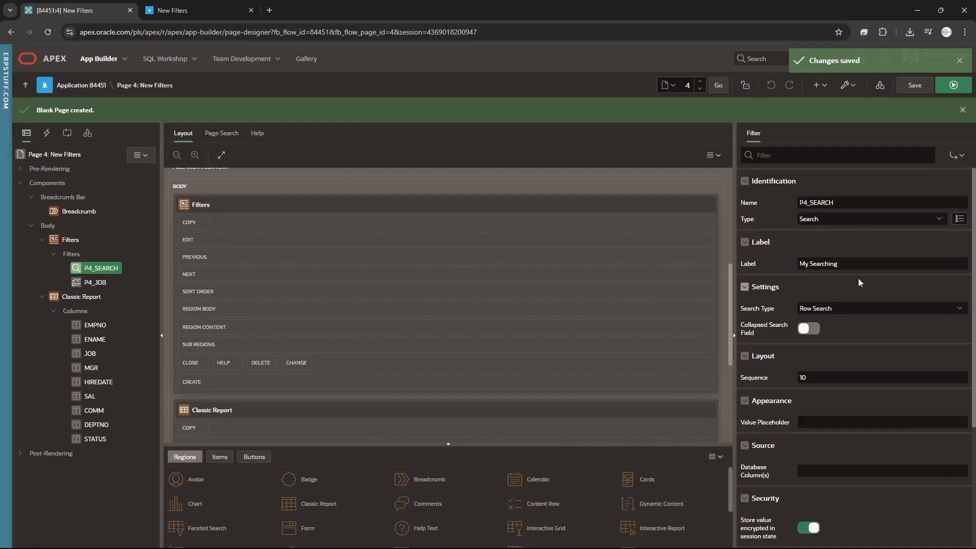
left_click(203, 9)
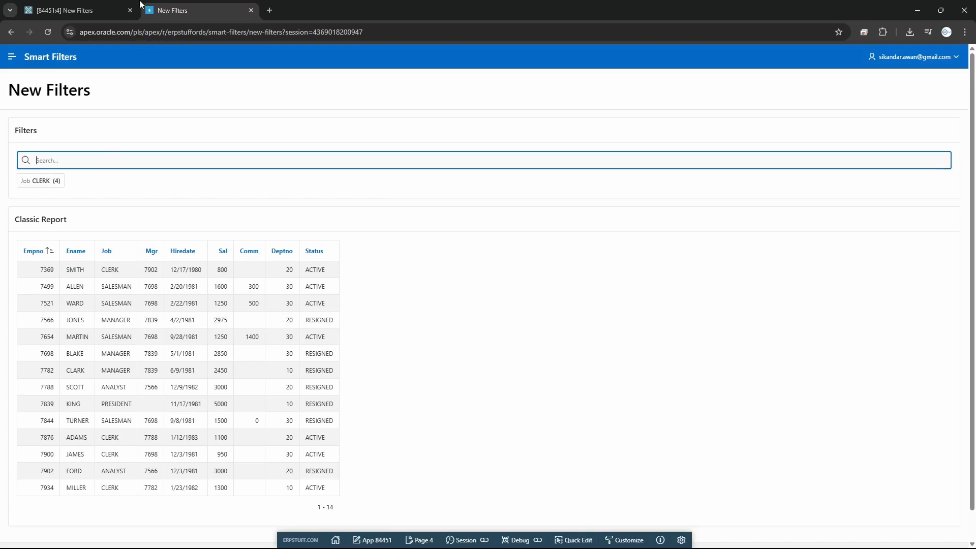
left_click(122, 8)
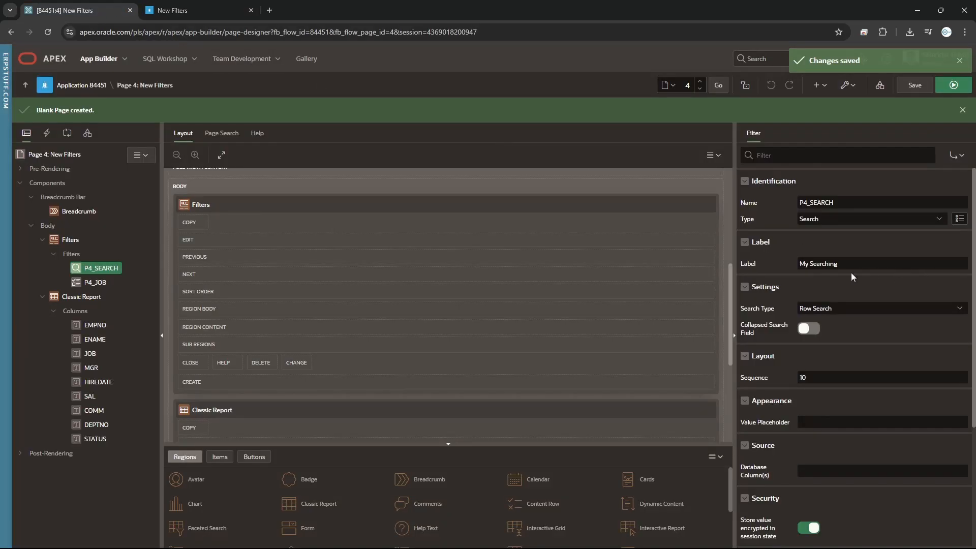
Examine the P4_SEARCH filter's name, label and available filter types.
left_click(837, 203)
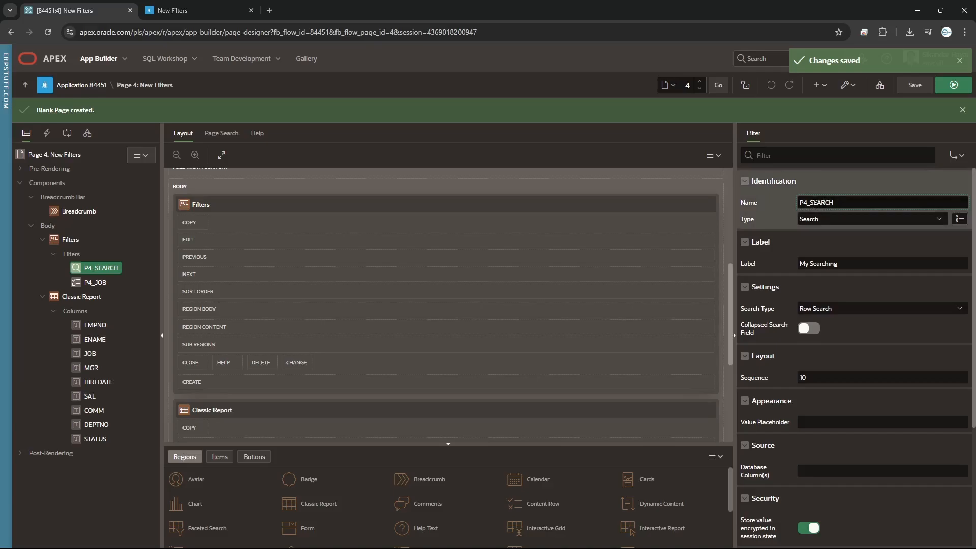
left_click_drag(810, 203, 834, 203)
left_click_drag(974, 263, 973, 239)
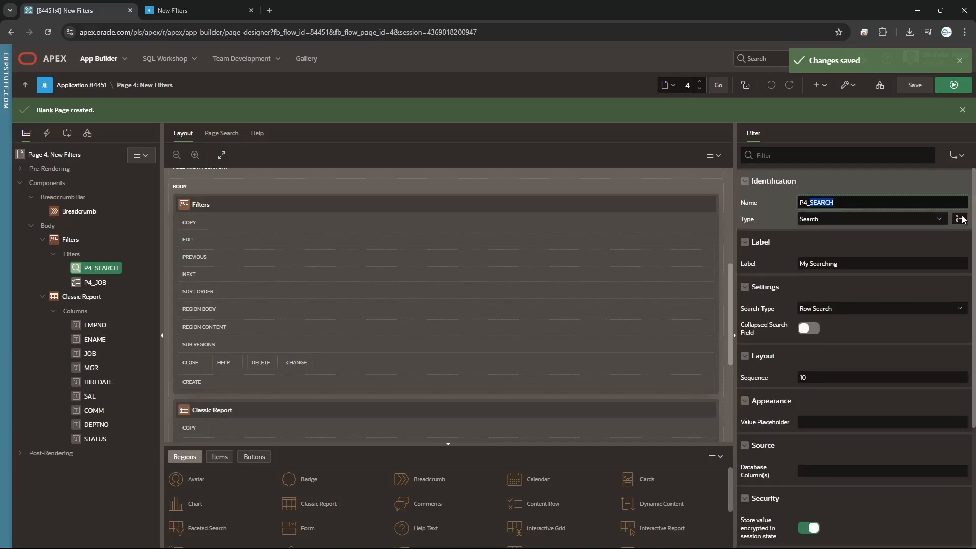
left_click(823, 264)
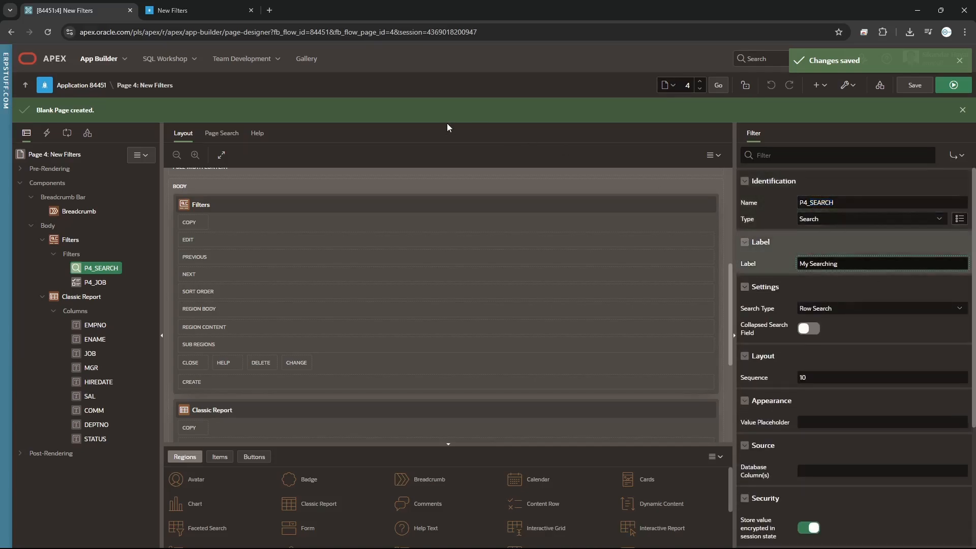
left_click(847, 219)
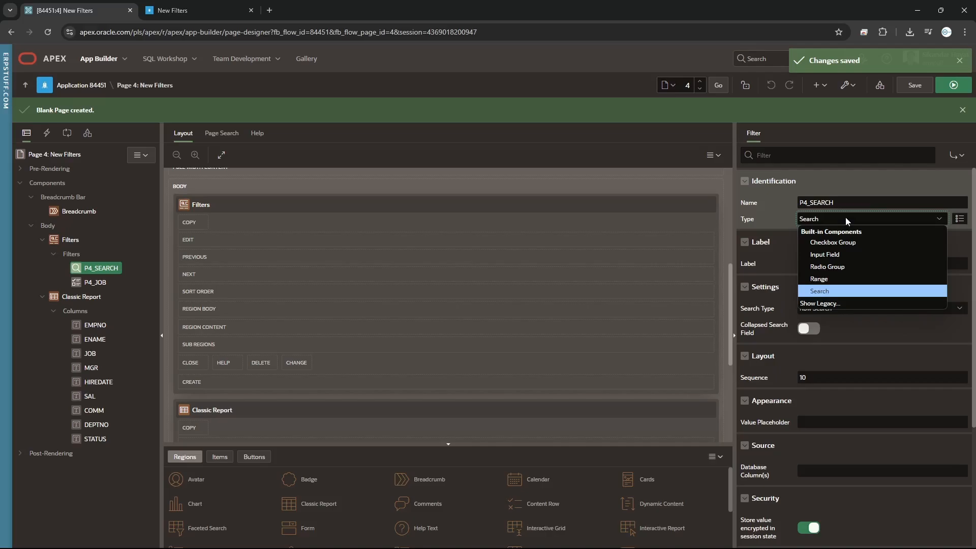
left_click(846, 217)
Reload the running page again to check the search field's text, and return to the page designer.
left_click(182, 14)
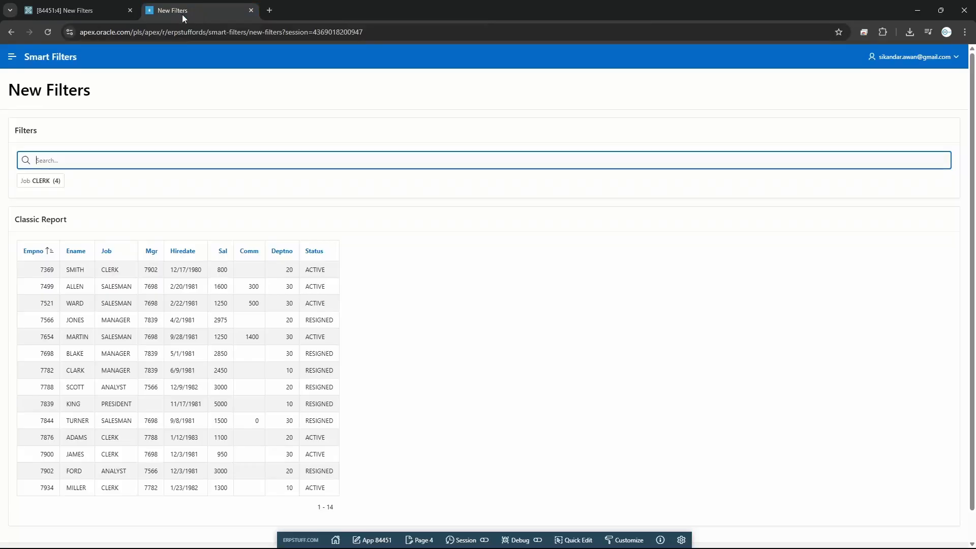
left_click(48, 31)
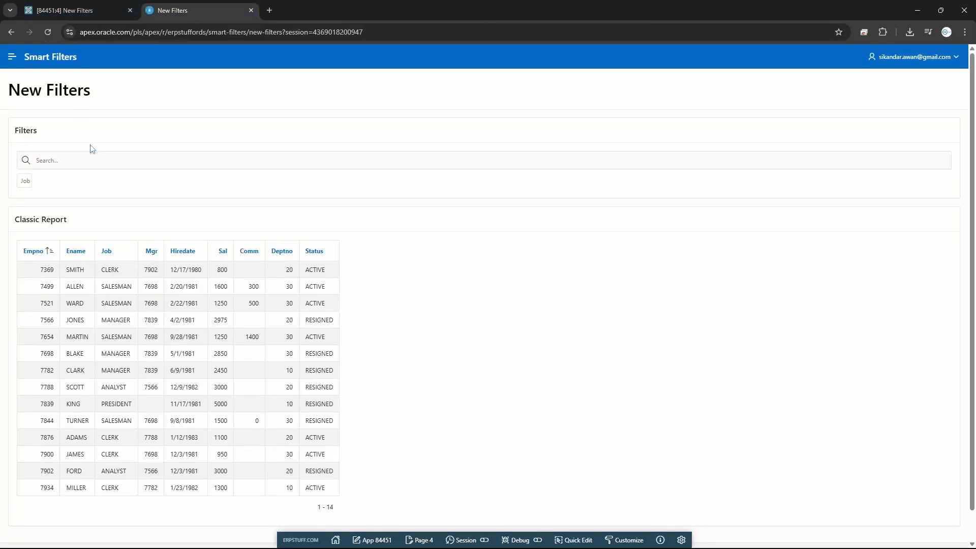
left_click(86, 12)
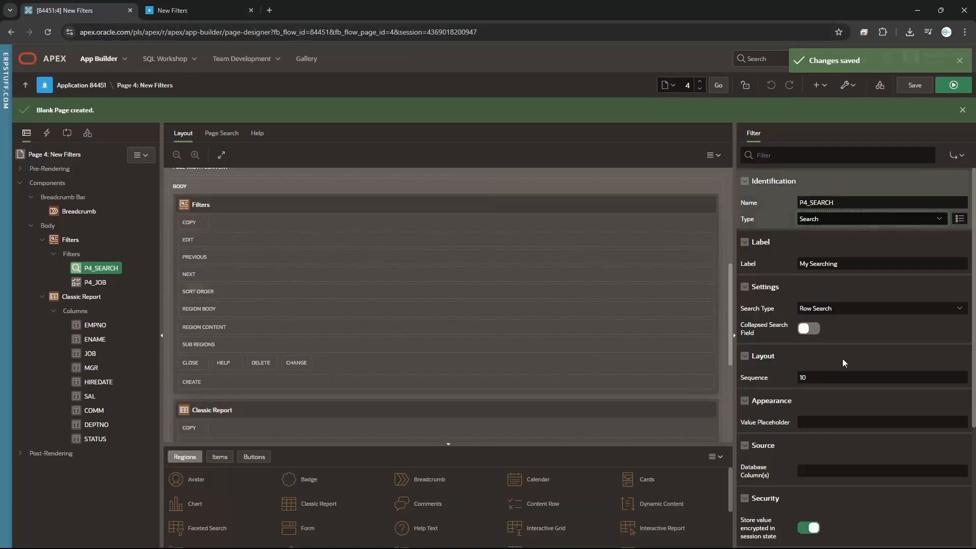
Look through the P4_SEARCH filter's remaining properties and open the help for its Label attribute.
scroll(844, 399, "down", 3)
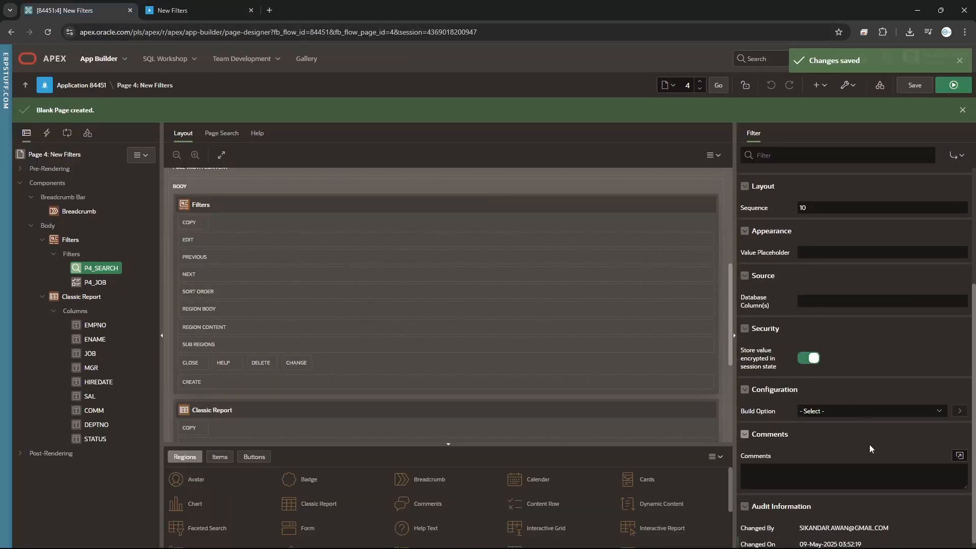
scroll(871, 447, "up", 3)
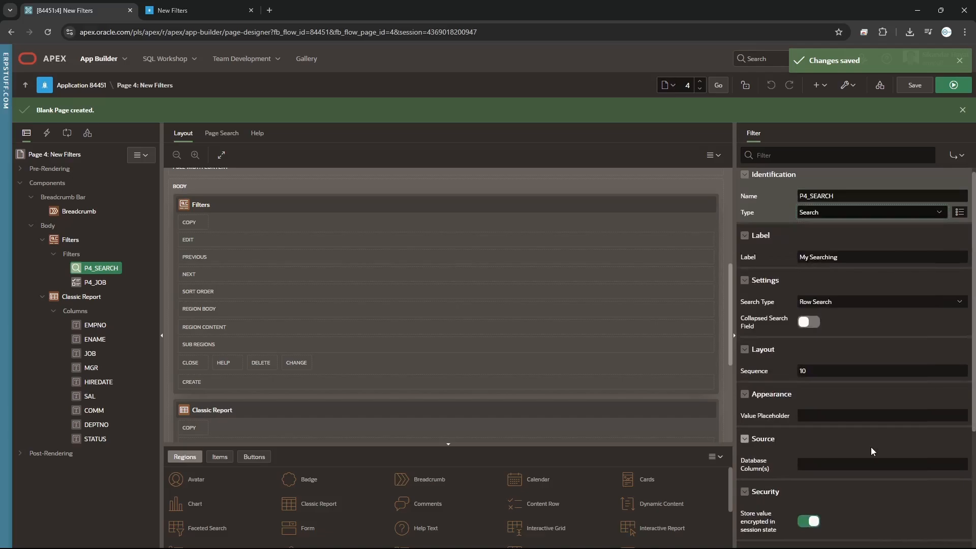
scroll(871, 447, "up", 1)
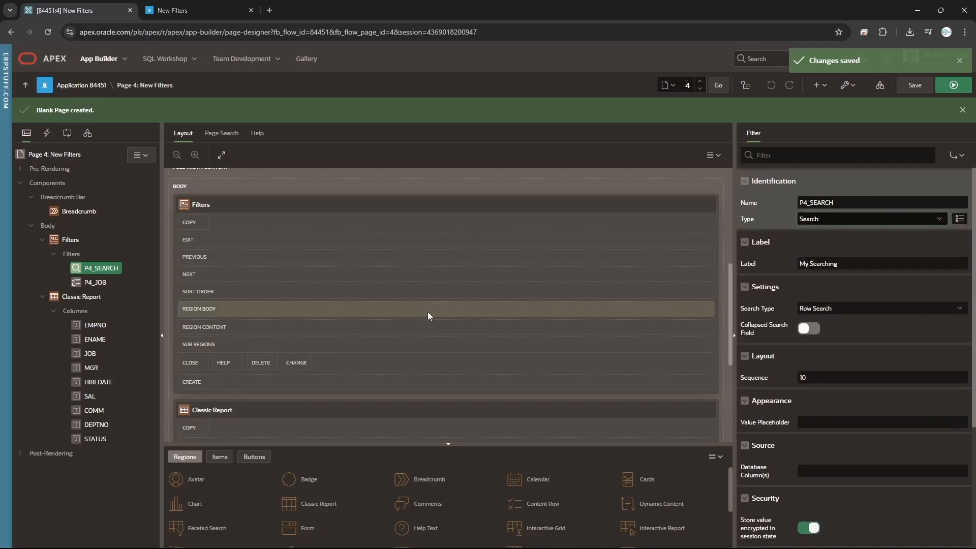
left_click(829, 263)
triple_click(833, 263)
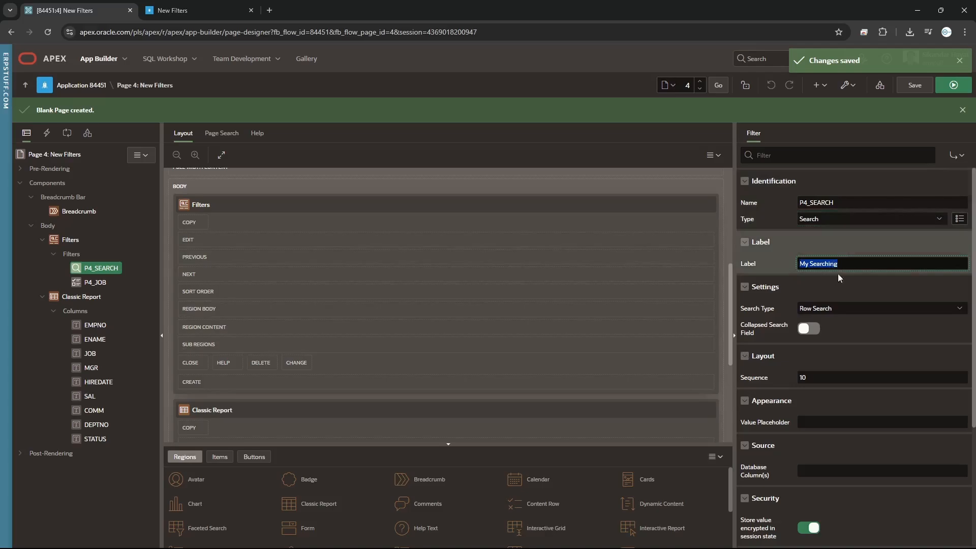
left_click(257, 133)
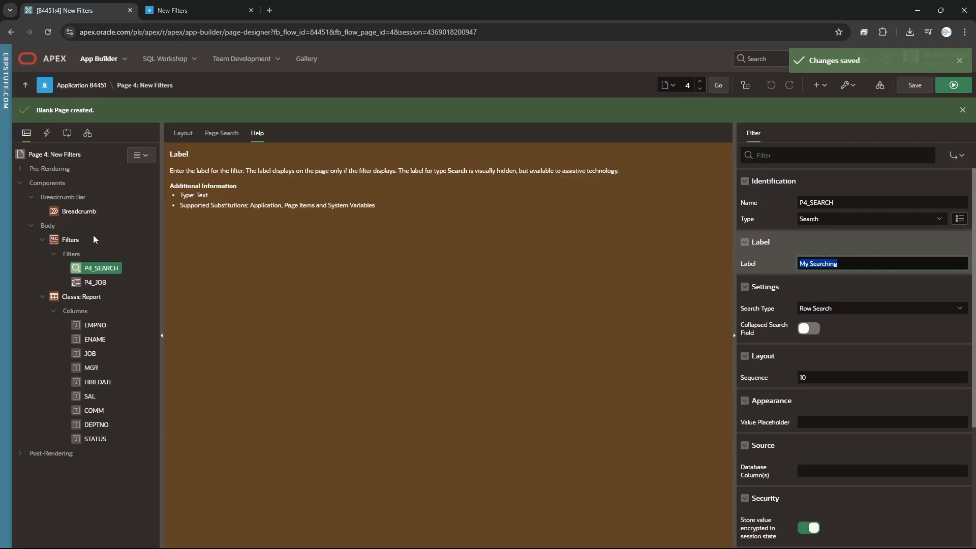
Select the Filters region and review its source, layout and appearance properties.
left_click(71, 239)
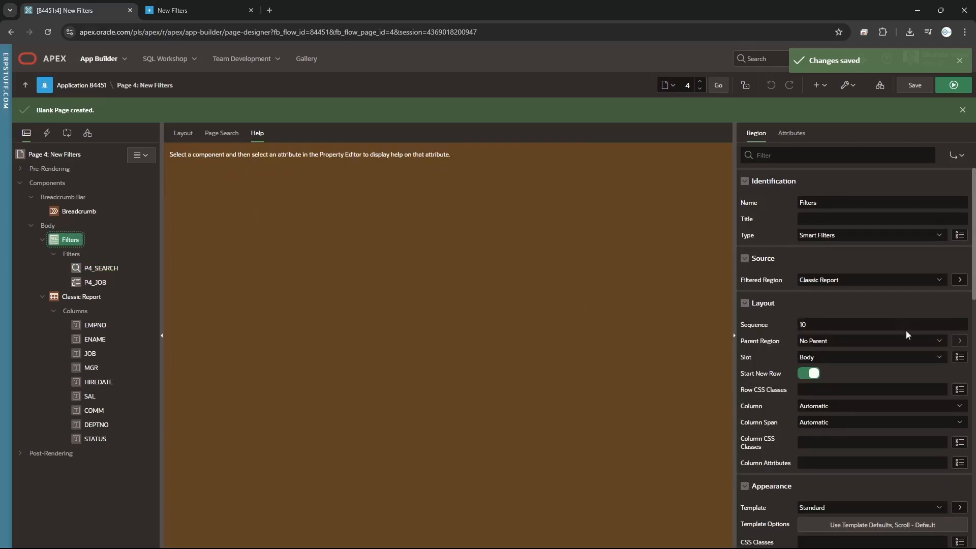
scroll(905, 330, "down", 15)
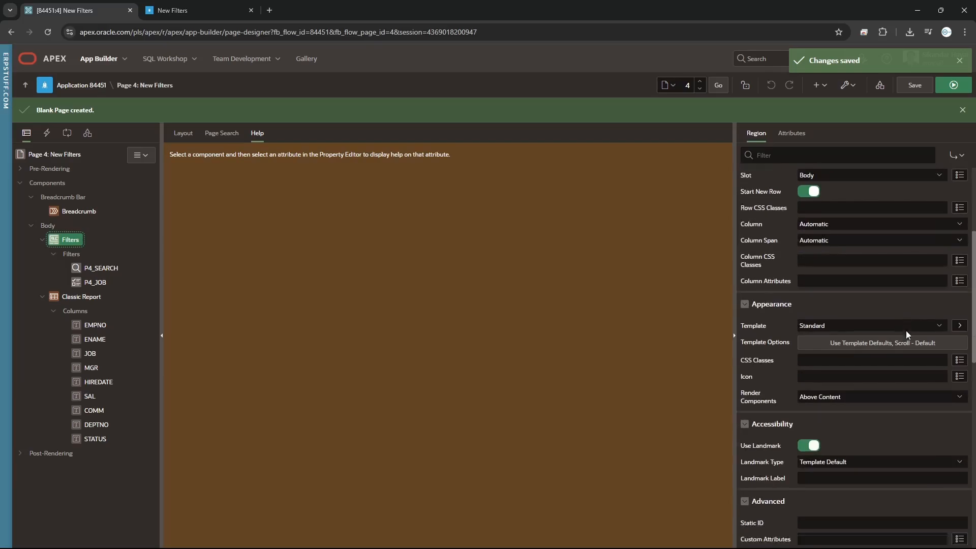
scroll(907, 331, "up", 15)
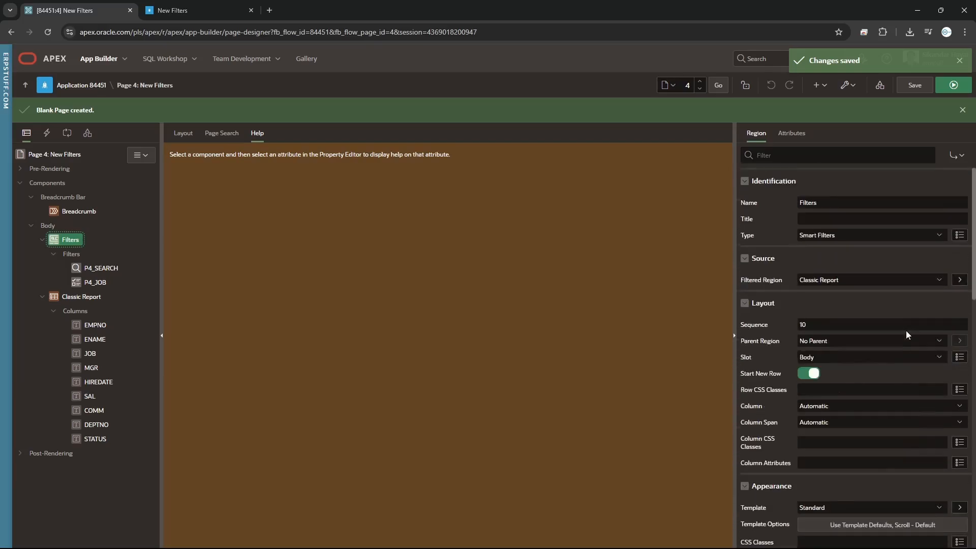